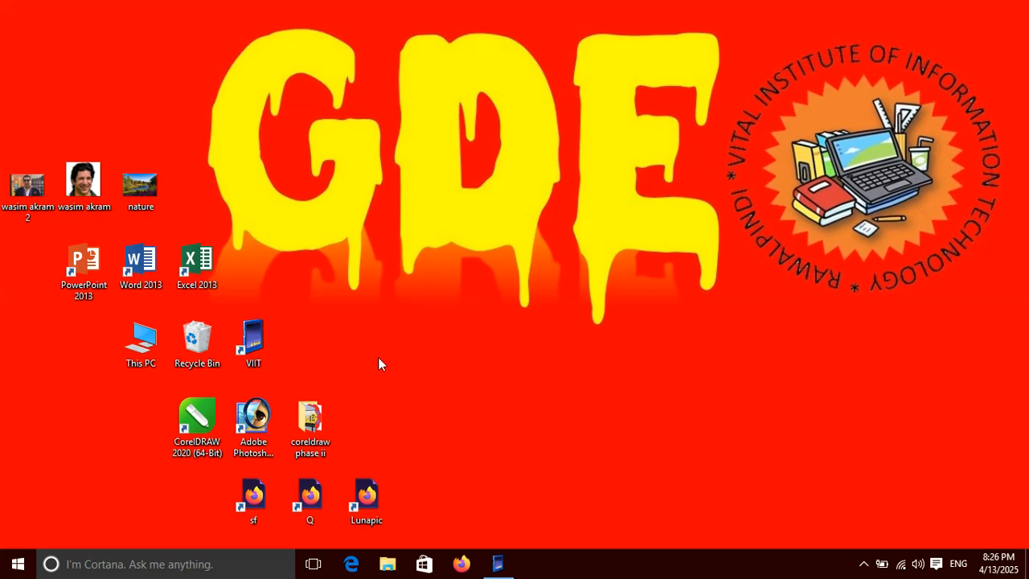
Step: Open the LunaPic website and upload the image "wasim akram 2" from the Desktop for editing
{"action": "double_click", "coordinate": [360, 501]}
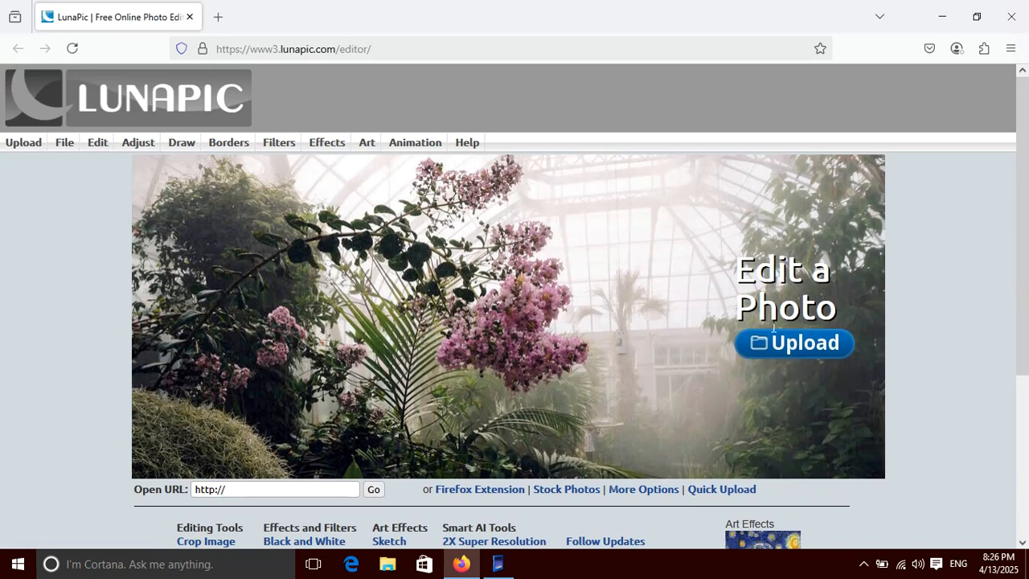
{"action": "left_click", "coordinate": [23, 144]}
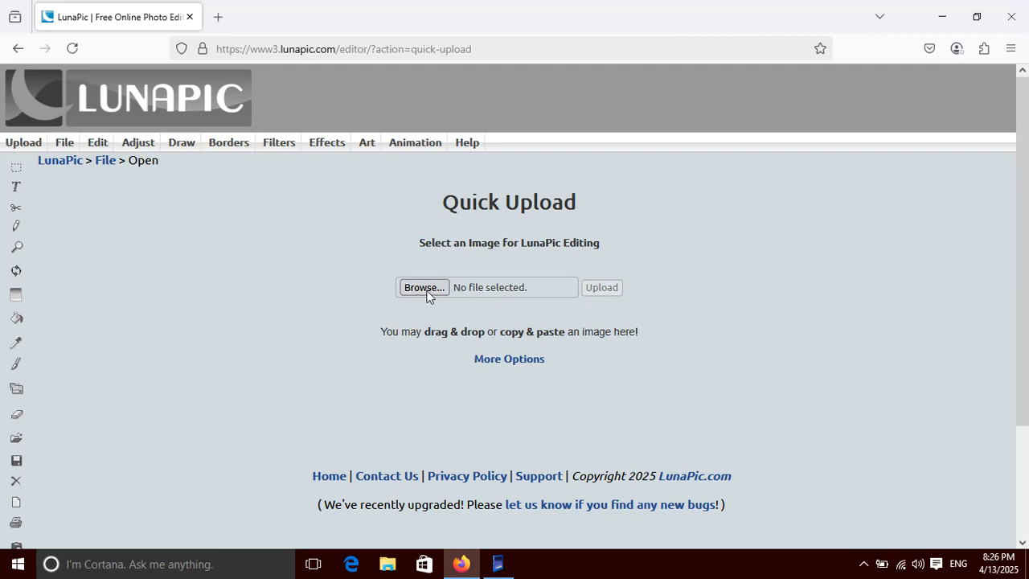
{"action": "left_click", "coordinate": [420, 289]}
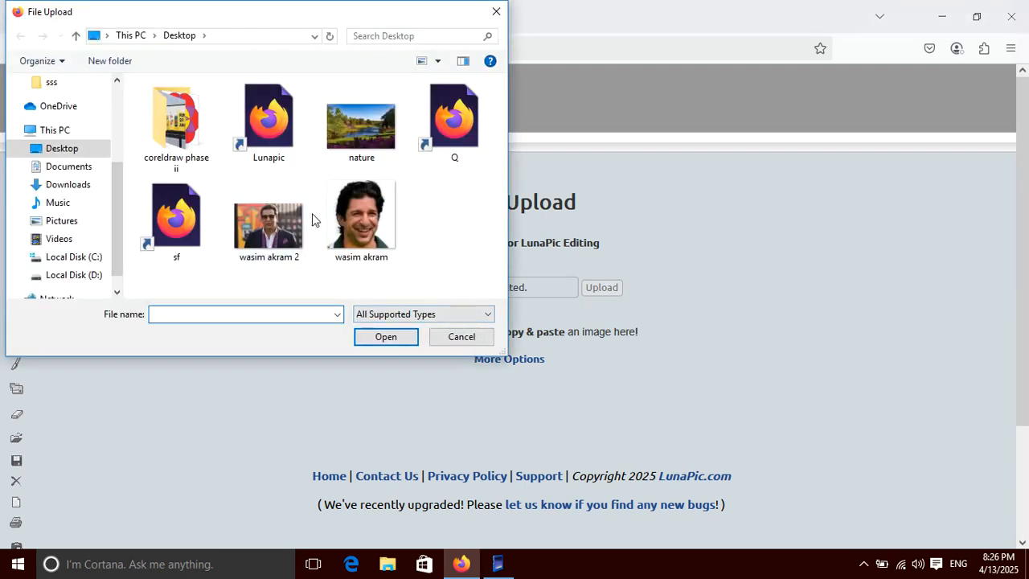
{"action": "double_click", "coordinate": [259, 214]}
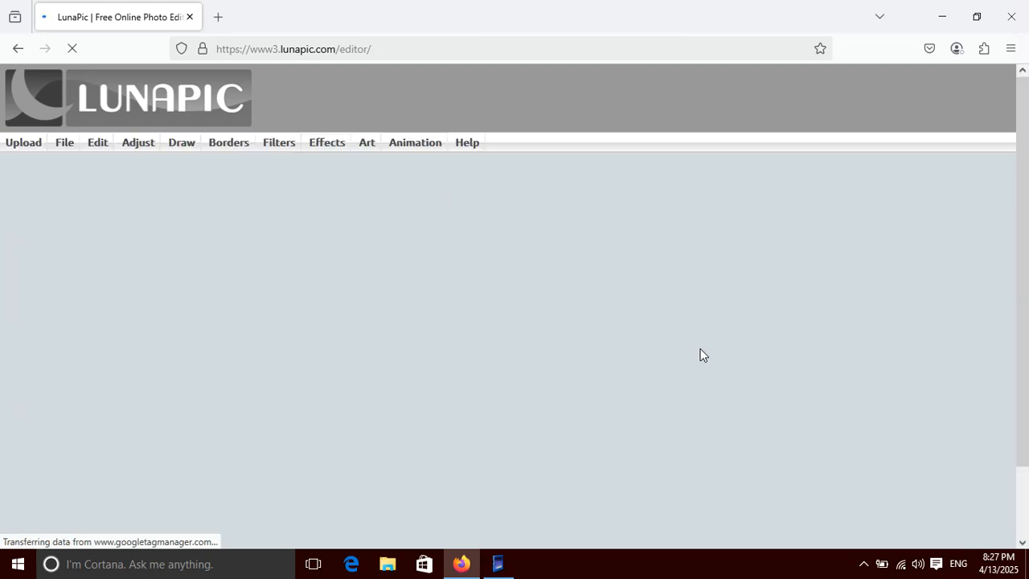
{"action": "mouse_move", "coordinate": [1024, 186]}
{"action": "left_mouse_down"}
{"action": "mouse_move", "coordinate": [1022, 230]}
{"action": "mouse_move", "coordinate": [1023, 202]}
{"action": "left_mouse_up"}
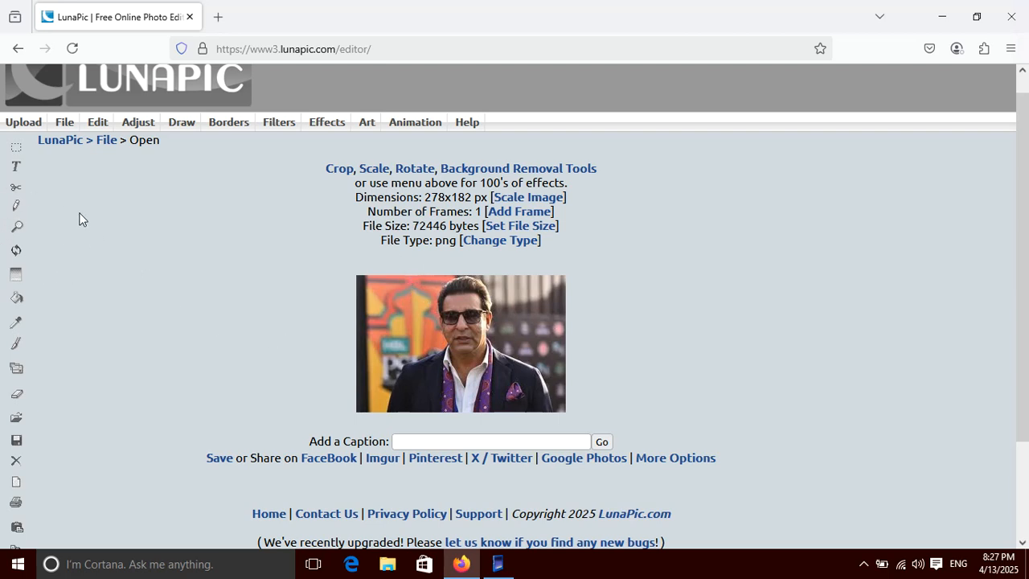
Step: Crop the photo to a circle around the man's head and upper body
{"action": "left_click", "coordinate": [18, 151]}
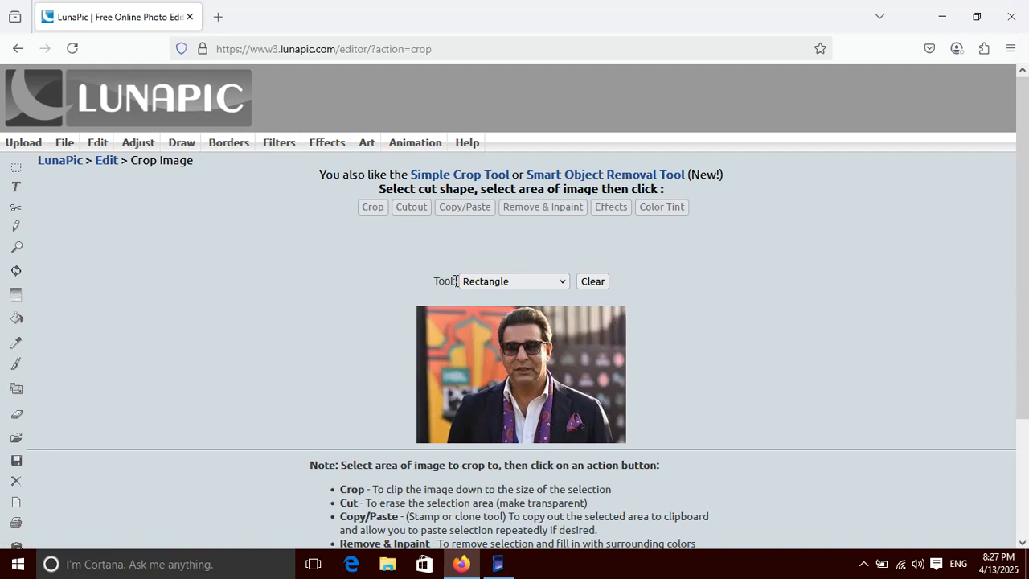
{"action": "left_click", "coordinate": [563, 283]}
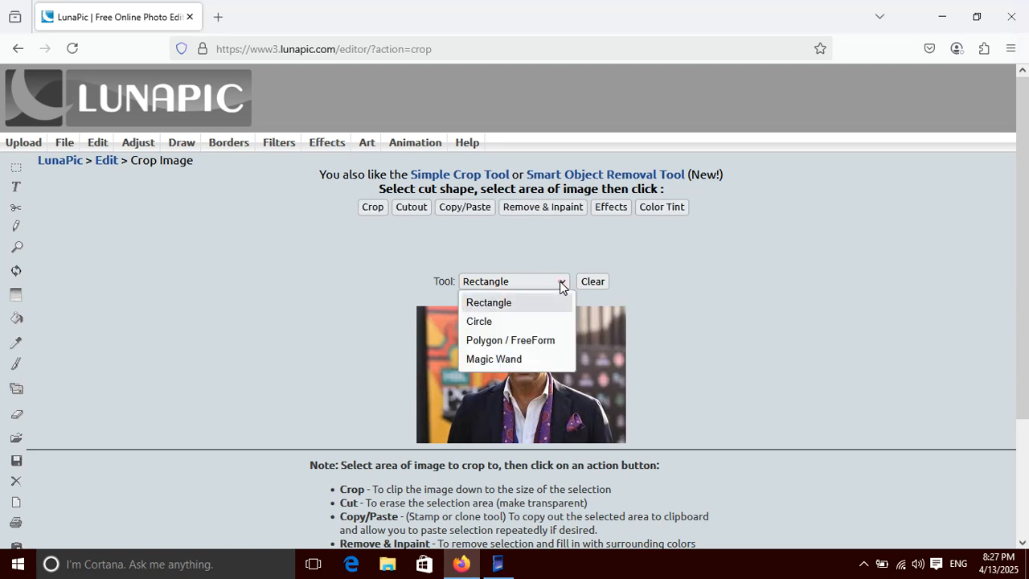
{"action": "left_click", "coordinate": [479, 322]}
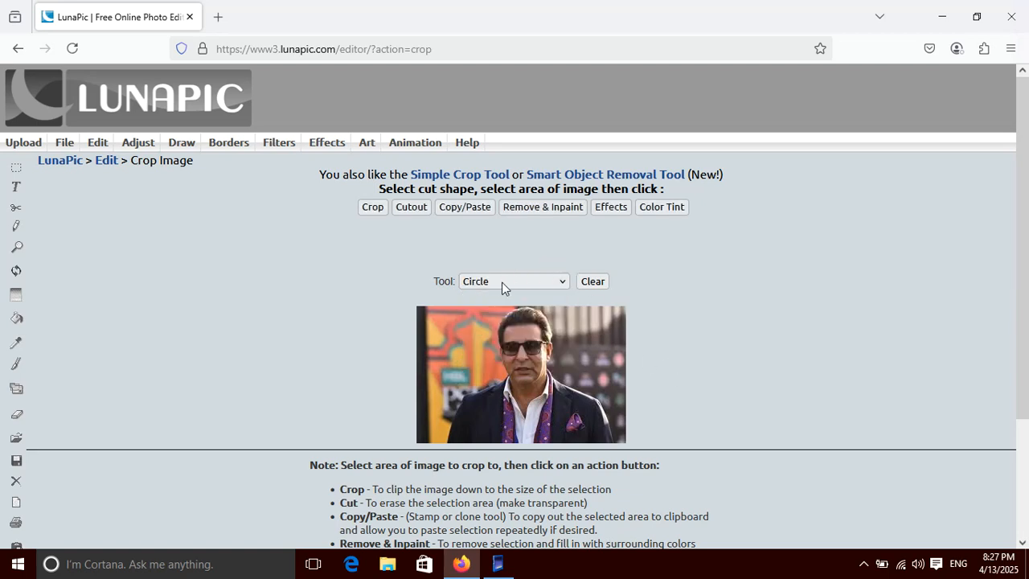
{"action": "mouse_move", "coordinate": [588, 307]}
{"action": "left_mouse_down"}
{"action": "mouse_move", "coordinate": [556, 352]}
{"action": "mouse_move", "coordinate": [513, 379]}
{"action": "mouse_move", "coordinate": [461, 450]}
{"action": "left_mouse_up"}
{"action": "left_click", "coordinate": [370, 206]}
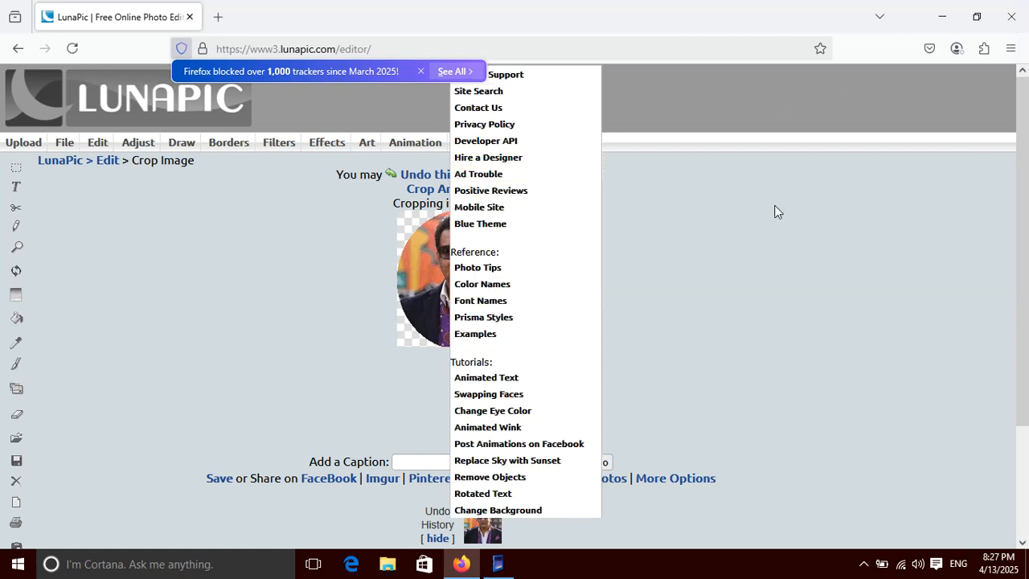
Step: Download the circular cropped image, open the downloaded file to check it, and close the viewer
{"action": "left_click", "coordinate": [552, 174]}
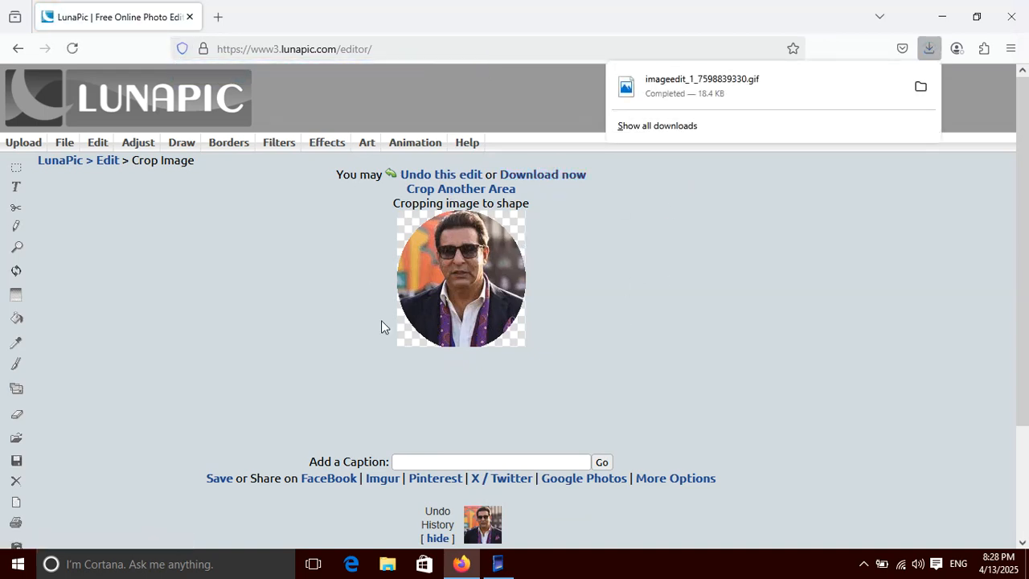
{"action": "left_click", "coordinate": [768, 81]}
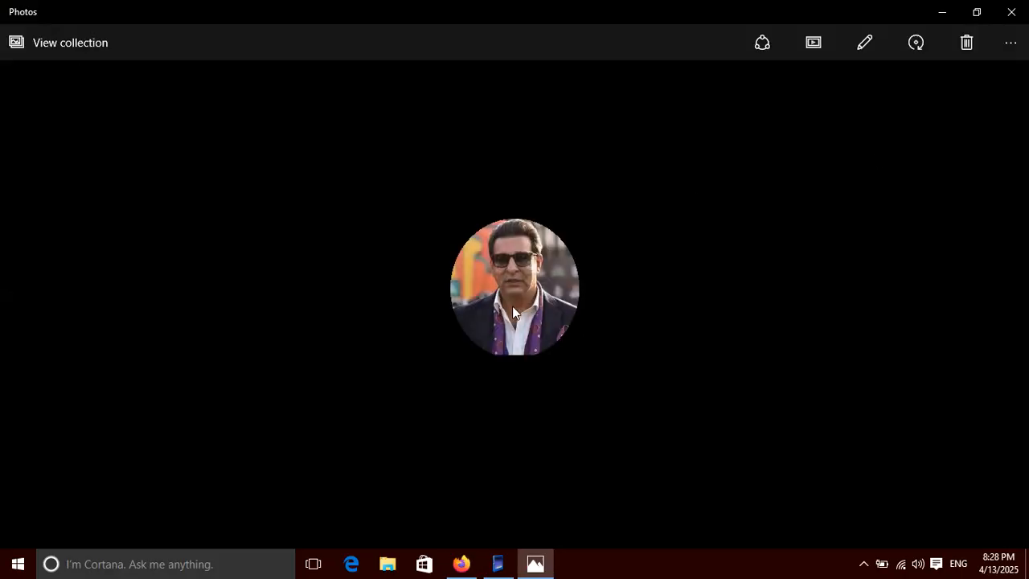
{"action": "left_click", "coordinate": [1011, 12]}
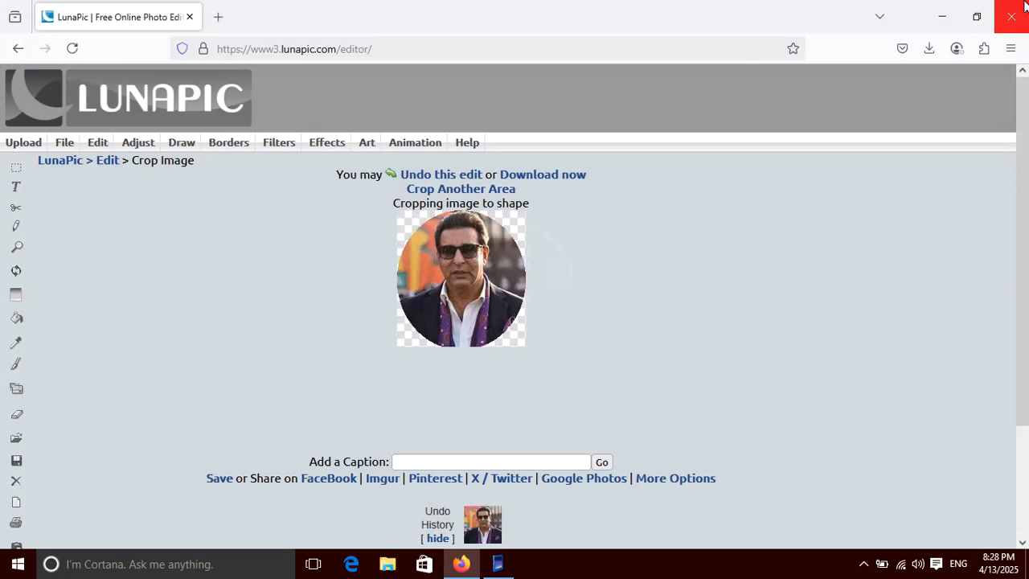
Step: Undo the circular crop to restore the full photo
{"action": "left_click", "coordinate": [429, 175]}
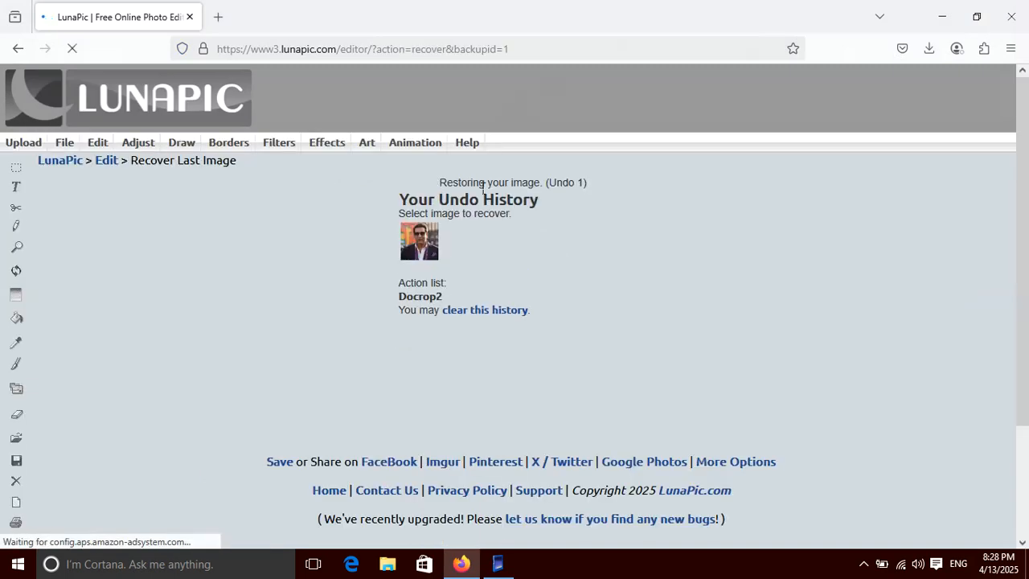
{"action": "left_click", "coordinate": [304, 314]}
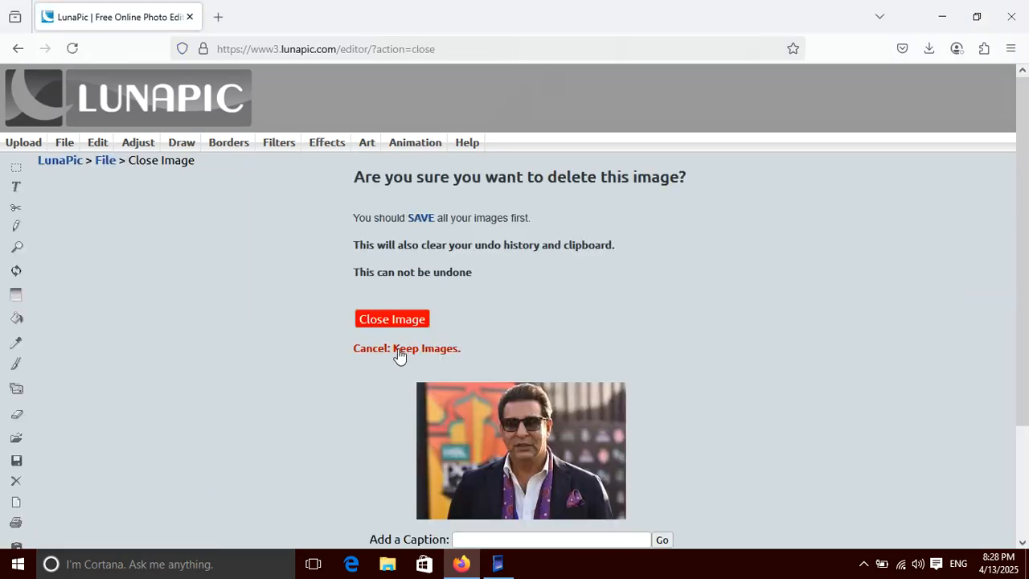
{"action": "left_click_drag", "start_coordinate": [1025, 229], "coordinate": [1028, 302]}
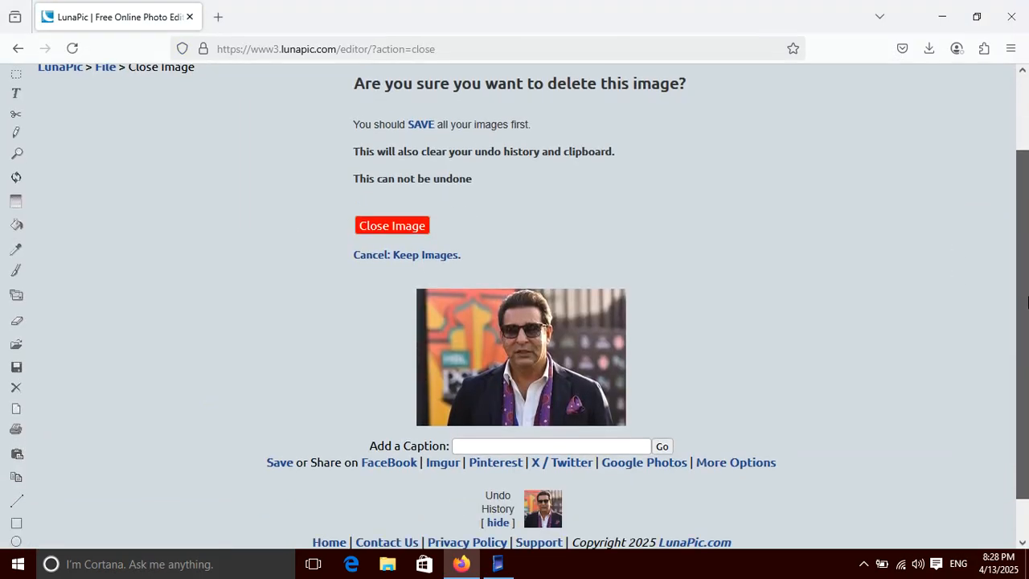
{"action": "left_click_drag", "start_coordinate": [1028, 231], "coordinate": [1027, 143]}
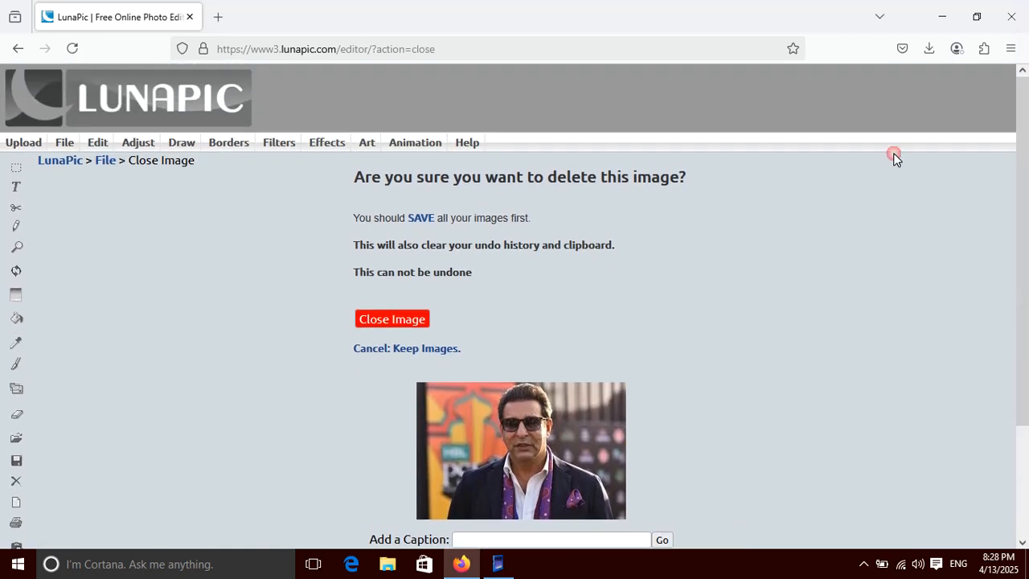
Step: Crop the photo with a Polygon / FreeForm outline drawn around the man's head and upper body
{"action": "left_click", "coordinate": [11, 172]}
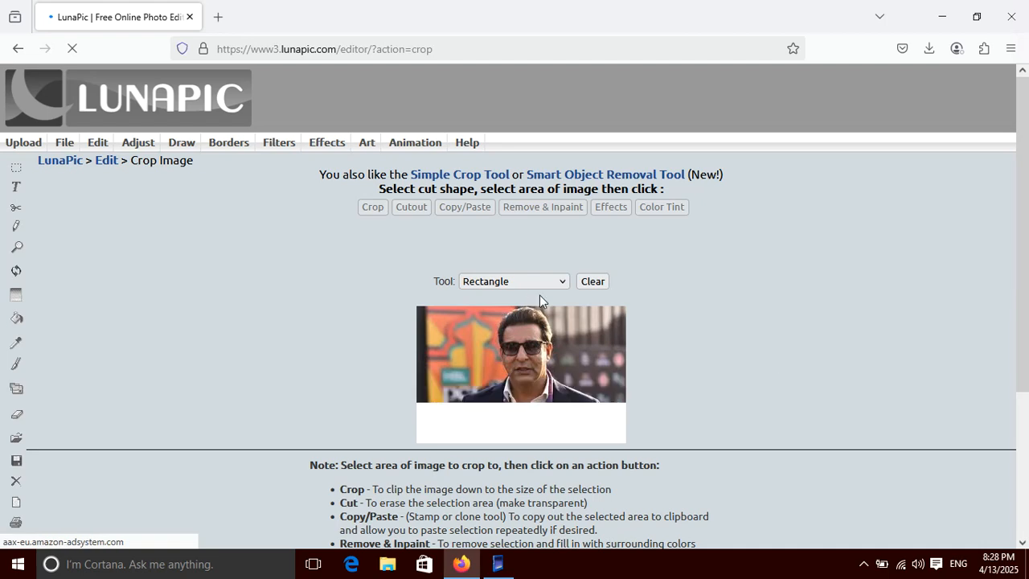
{"action": "left_click", "coordinate": [563, 282]}
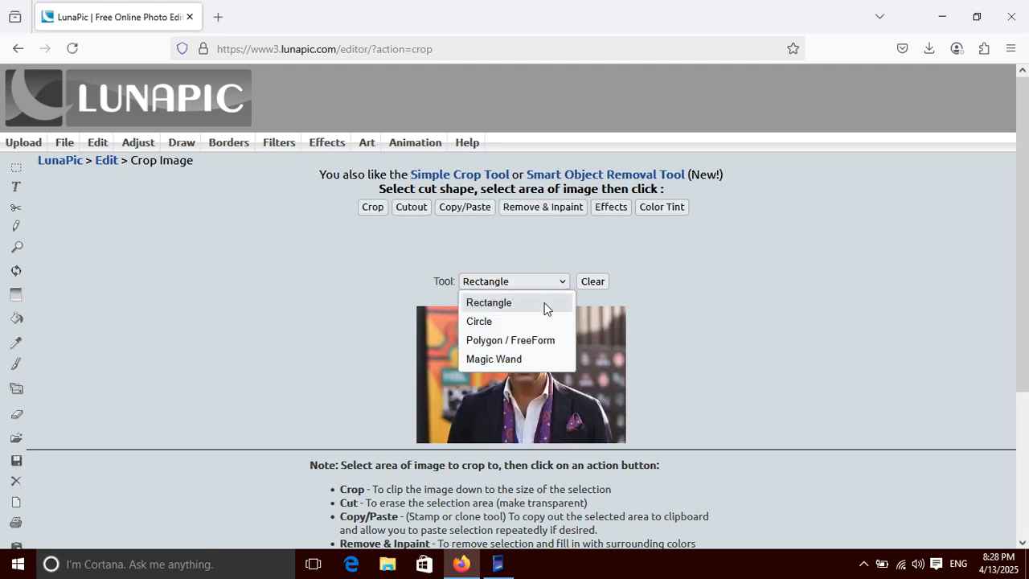
{"action": "left_click", "coordinate": [552, 347]}
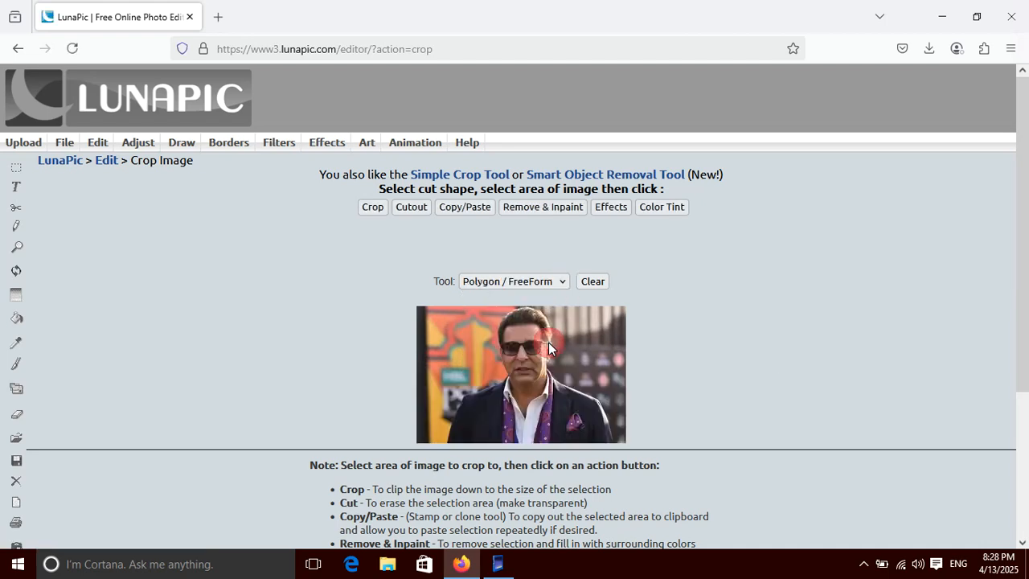
{"action": "mouse_move", "coordinate": [539, 308]}
{"action": "left_mouse_down"}
{"action": "mouse_move", "coordinate": [496, 429]}
{"action": "mouse_move", "coordinate": [589, 389]}
{"action": "mouse_move", "coordinate": [580, 354]}
{"action": "left_mouse_up"}
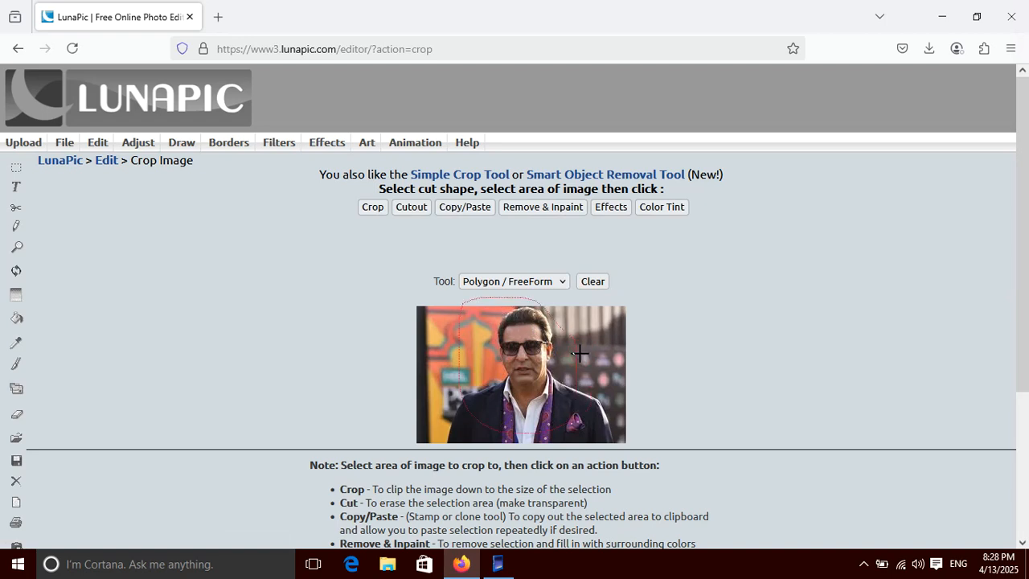
{"action": "left_click", "coordinate": [374, 207]}
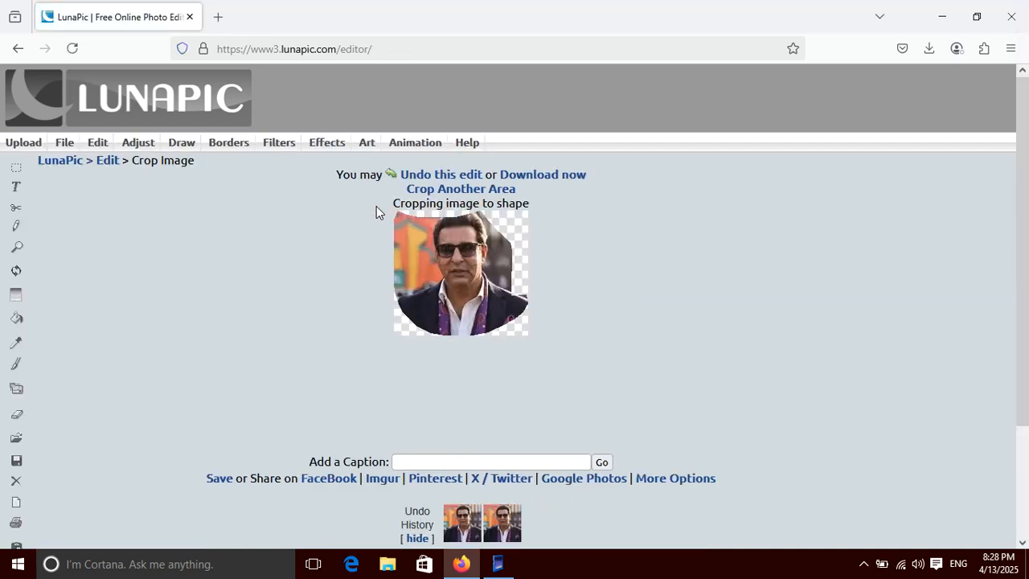
Step: Add the caption "wasim akram" to the cropped image
{"action": "left_click", "coordinate": [565, 460]}
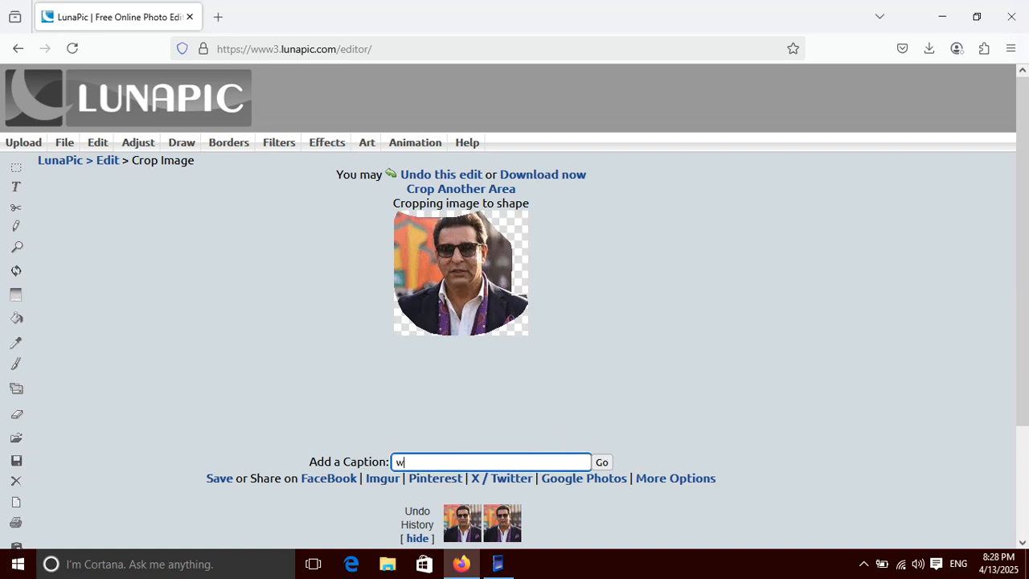
{"action": "type", "text": "wasim akram"}
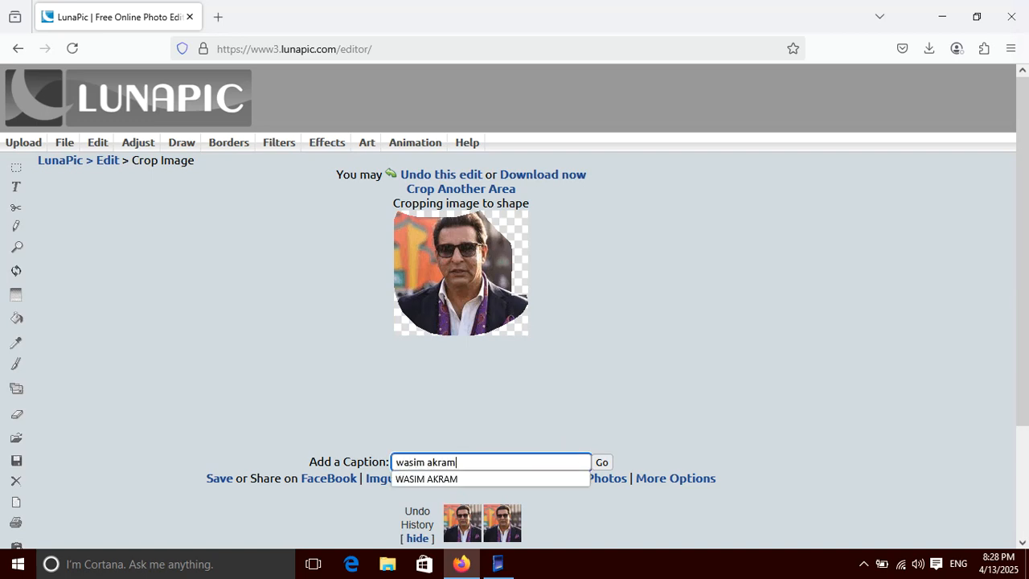
{"action": "key", "text": "Return"}
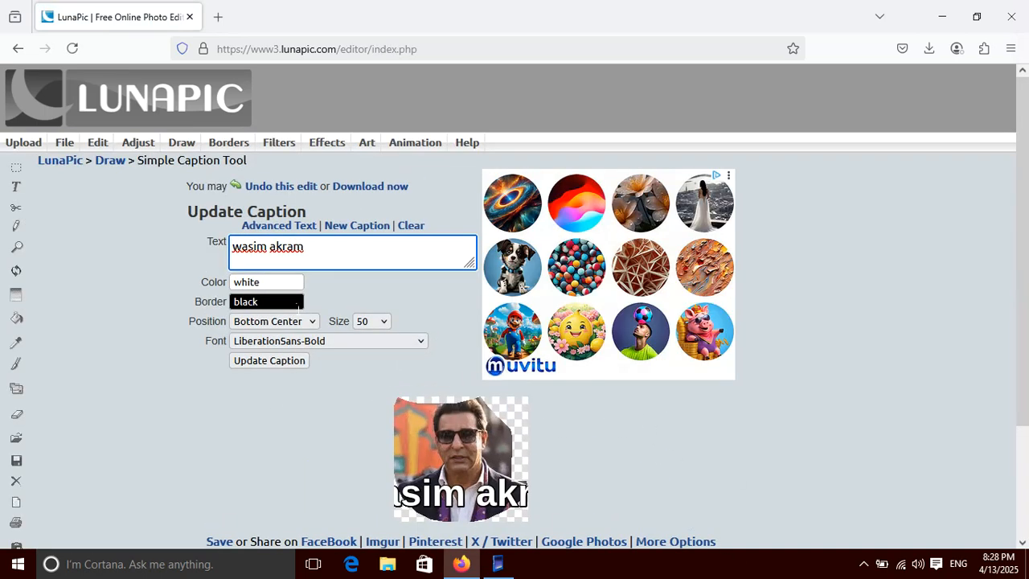
Step: Set the caption's text size to 15 and update the caption on the image
{"action": "left_click", "coordinate": [381, 322]}
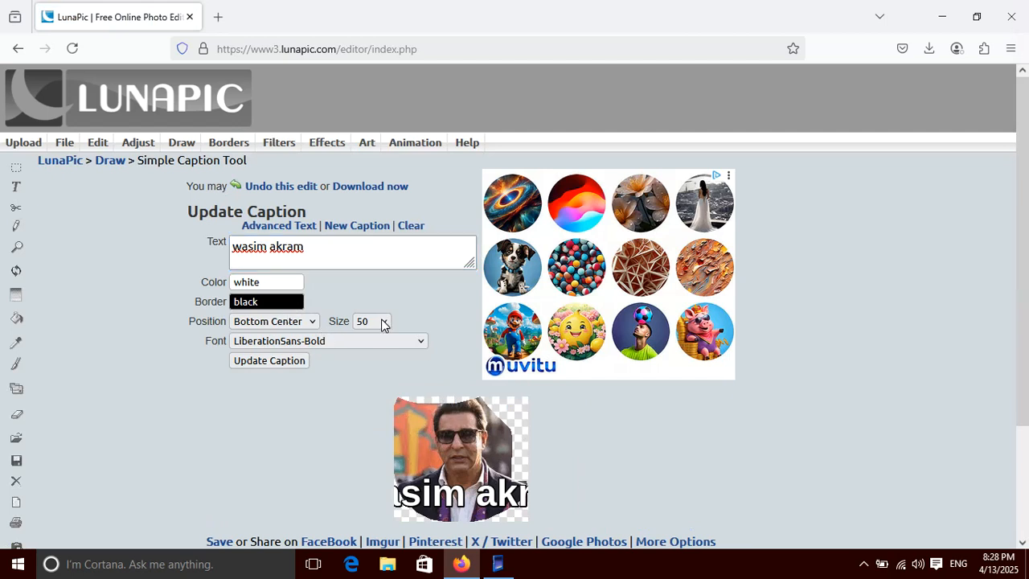
{"action": "left_click", "coordinate": [378, 118]}
{"action": "left_click", "coordinate": [270, 360]}
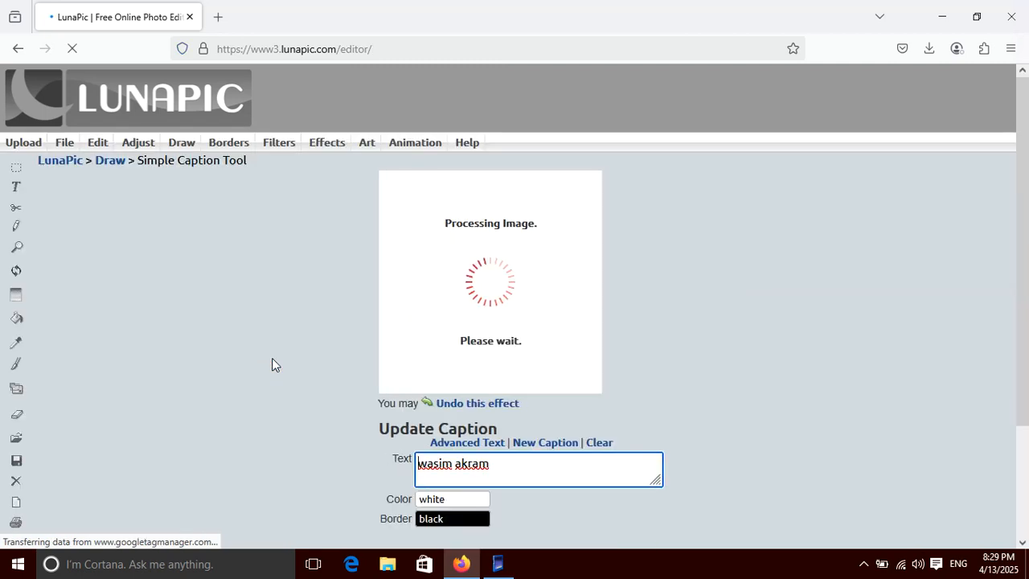
{"action": "left_click_drag", "start_coordinate": [467, 492], "coordinate": [447, 482]}
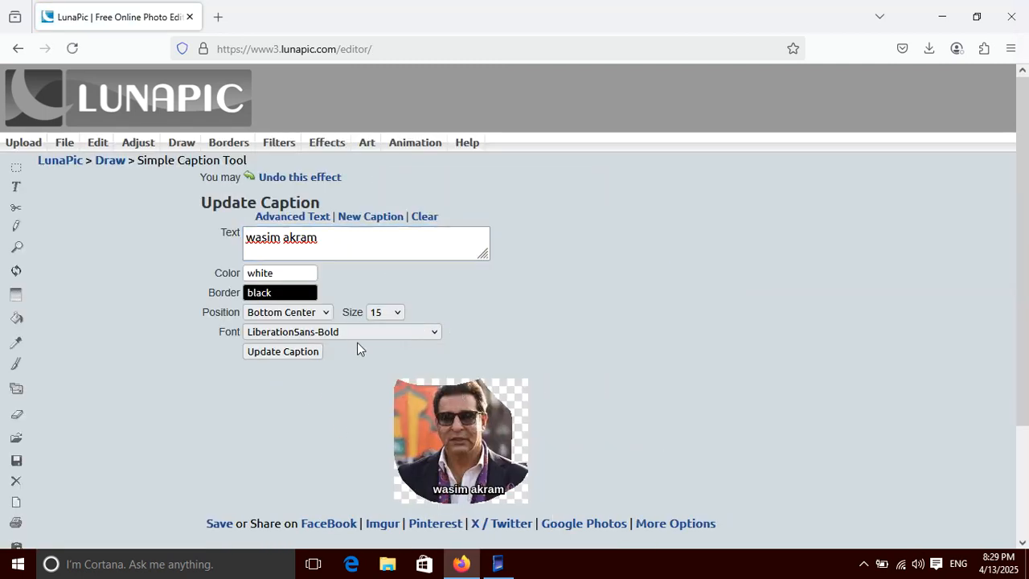
Step: Recolour the caption with red text (#cc0000) and a green border (#8fce00), and update the image
{"action": "left_click", "coordinate": [280, 295]}
{"action": "left_click", "coordinate": [308, 333]}
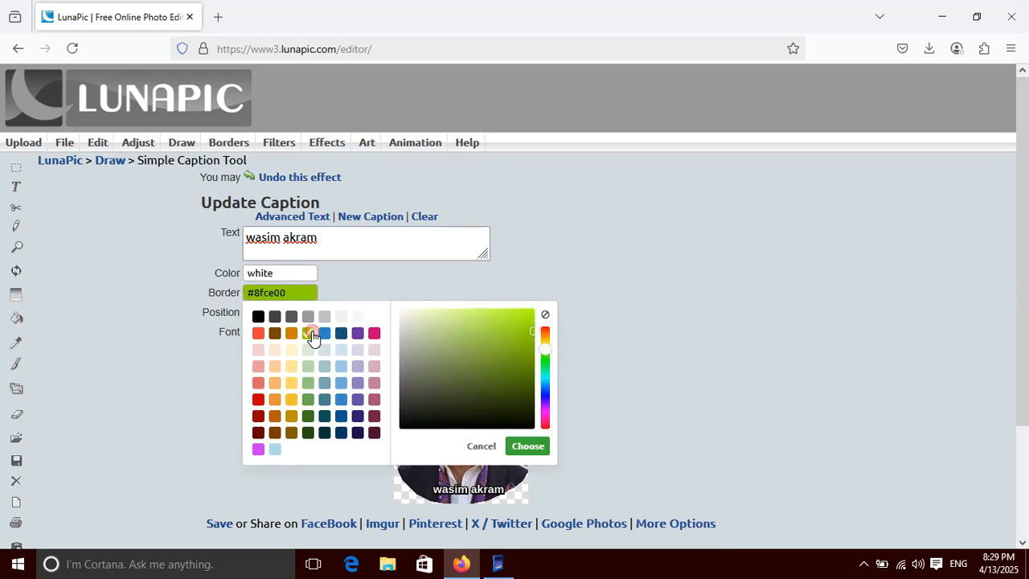
{"action": "left_click", "coordinate": [277, 273]}
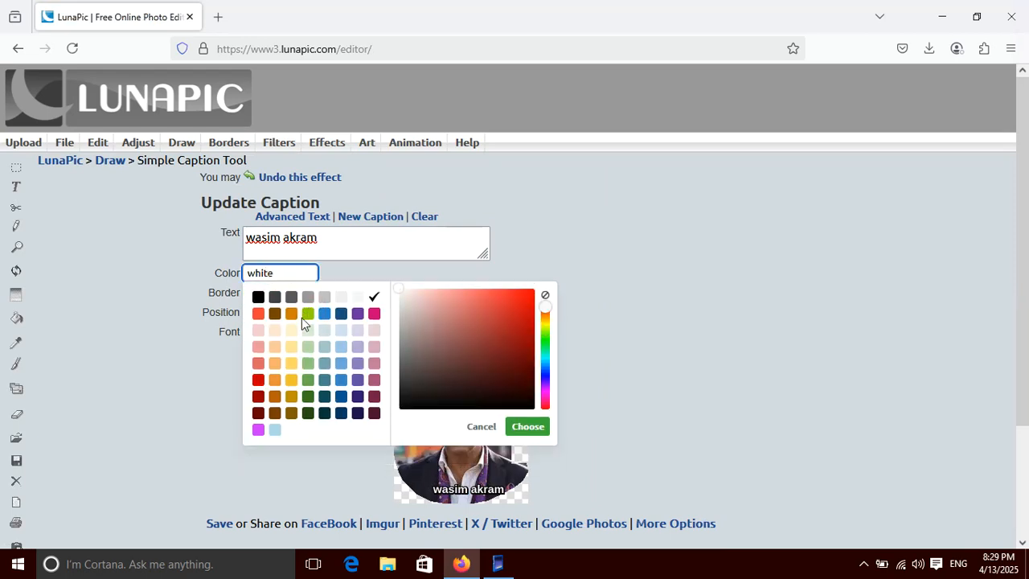
{"action": "left_click", "coordinate": [258, 379]}
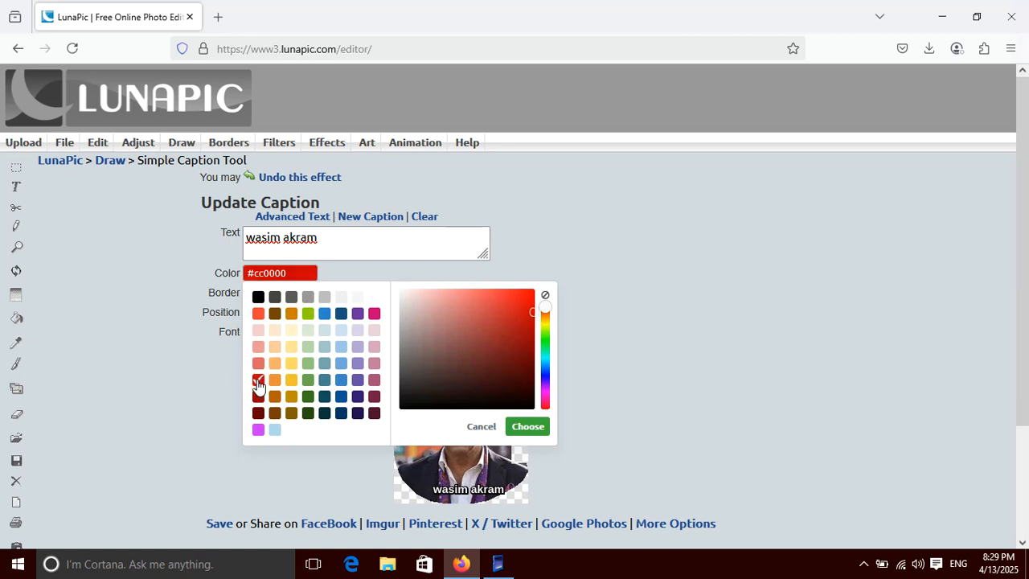
{"action": "left_click", "coordinate": [537, 428]}
{"action": "left_click", "coordinate": [305, 355]}
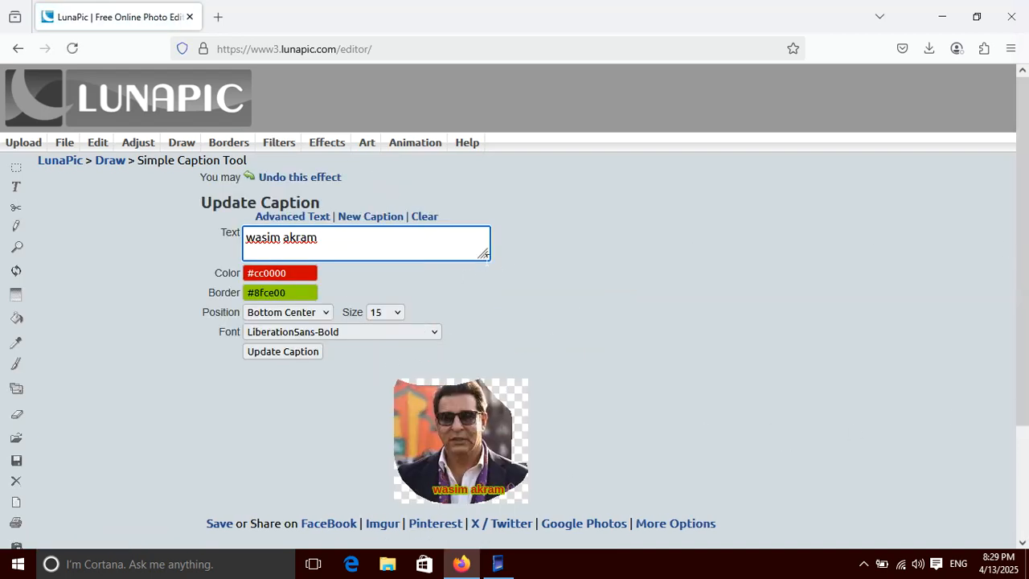
Step: Undo the caption so the freeform-cropped image carries no text
{"action": "mouse_move", "coordinate": [483, 254]}
{"action": "left_mouse_down"}
{"action": "mouse_move", "coordinate": [476, 235]}
{"action": "mouse_move", "coordinate": [479, 244]}
{"action": "left_mouse_up"}
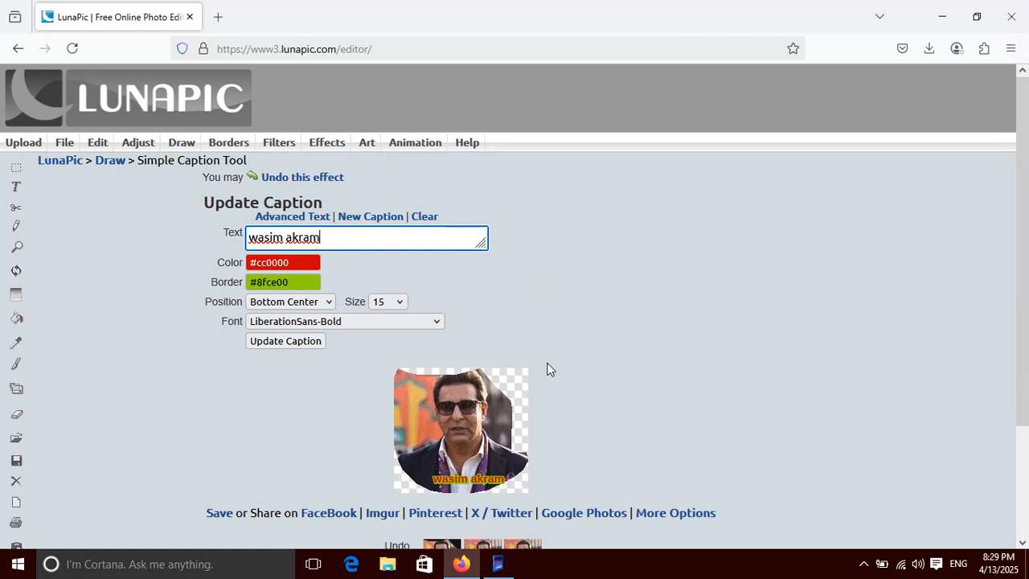
{"action": "key", "text": "ctrl+shift+Left"}
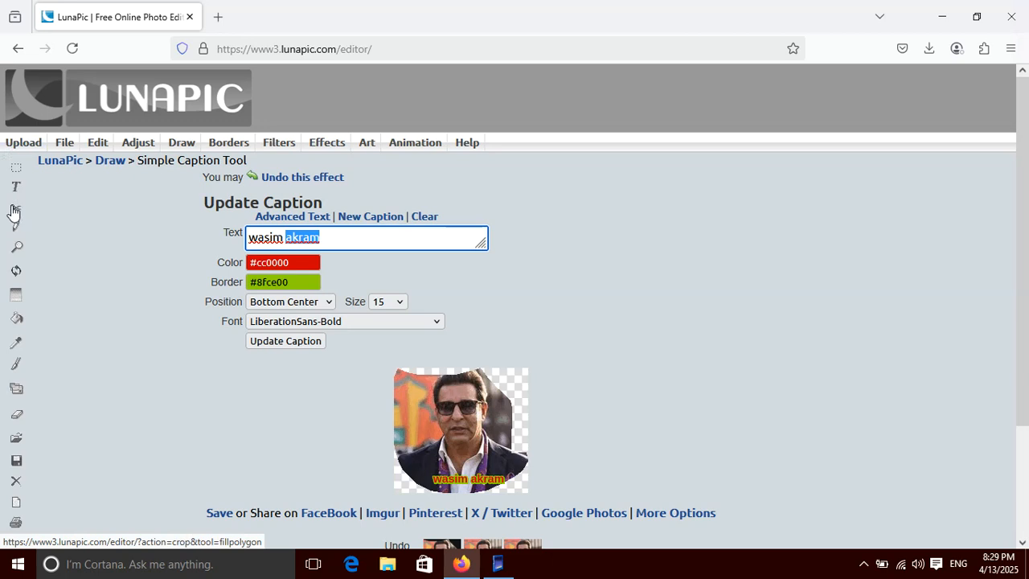
{"action": "left_click", "coordinate": [288, 179]}
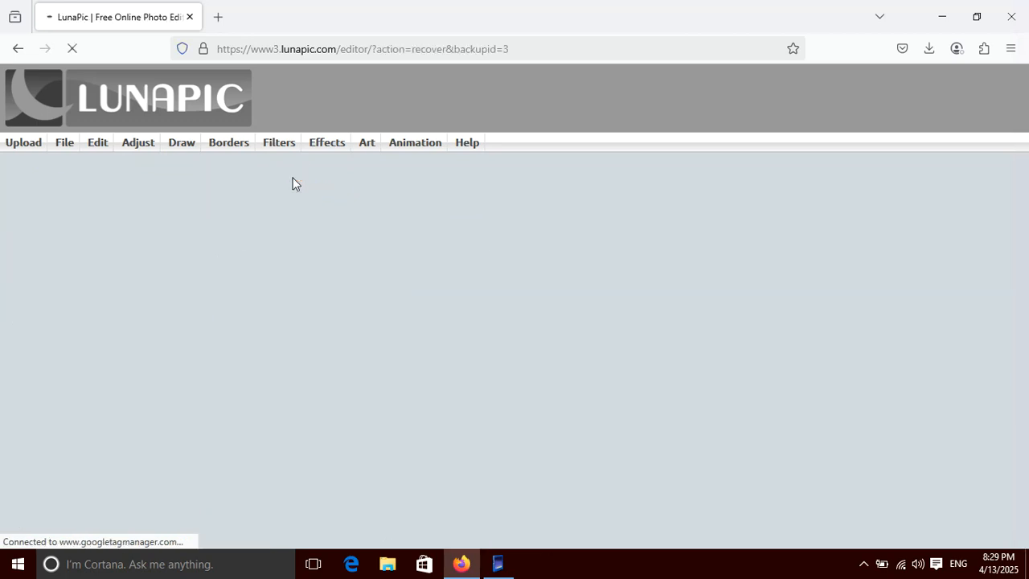
{"action": "left_click", "coordinate": [338, 340]}
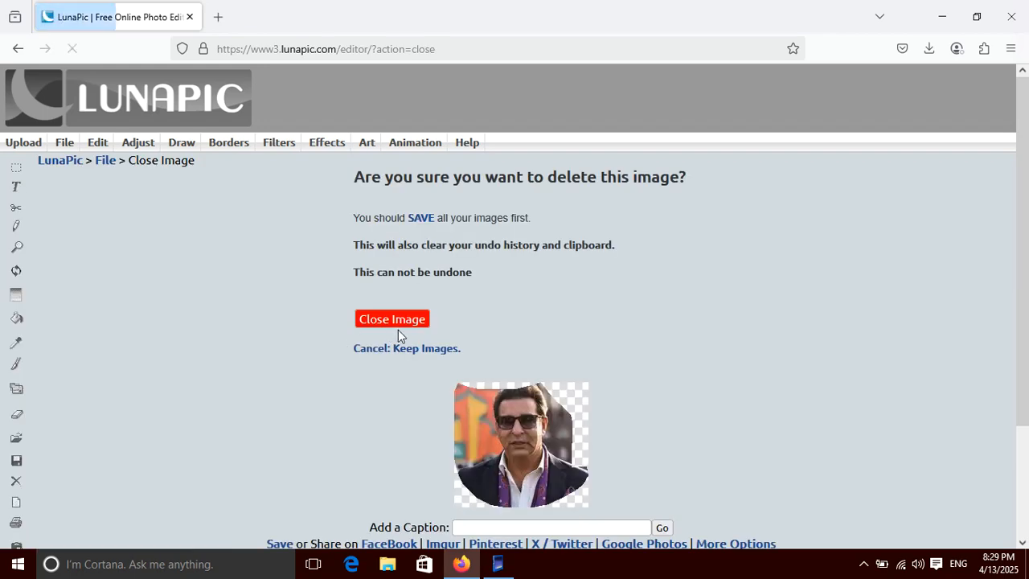
{"action": "left_click", "coordinate": [401, 318]}
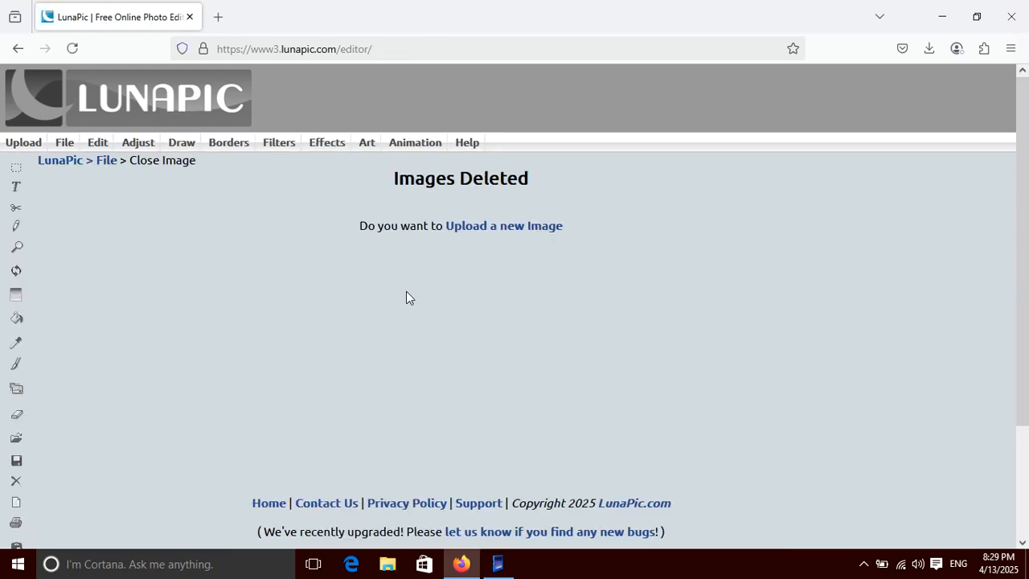
{"action": "left_click", "coordinate": [505, 227]}
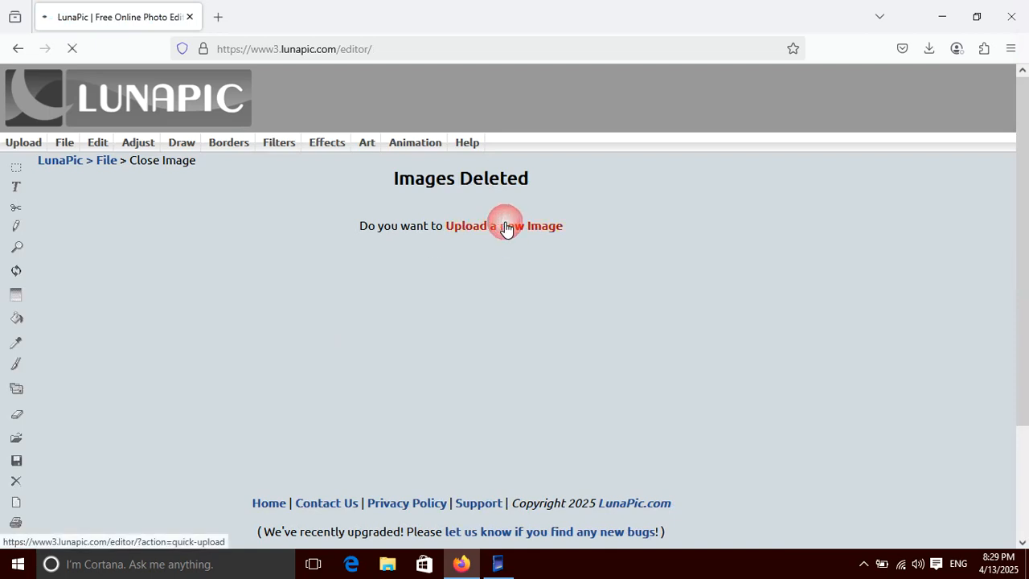
{"action": "left_click", "coordinate": [432, 289]}
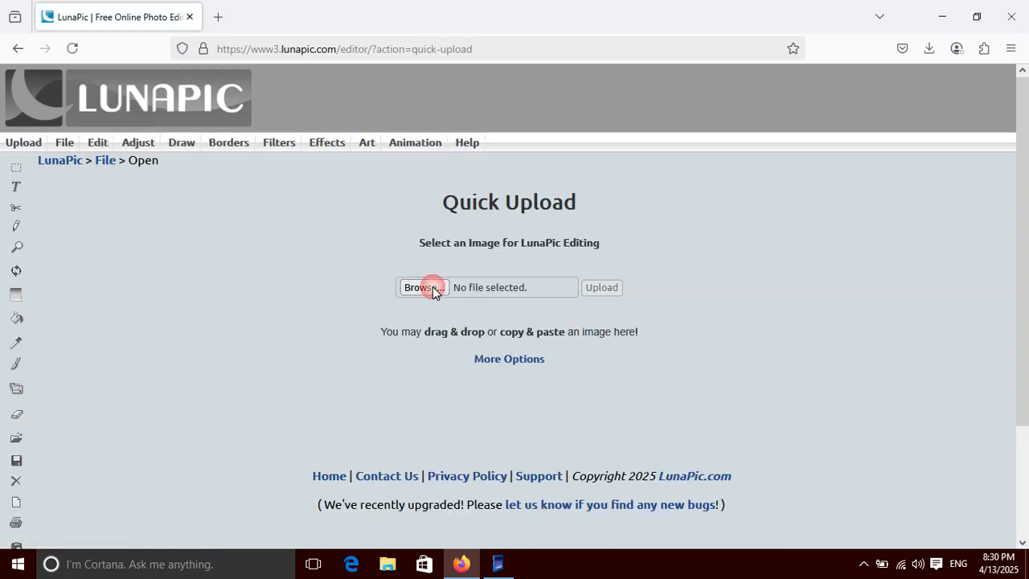
{"action": "double_click", "coordinate": [267, 211]}
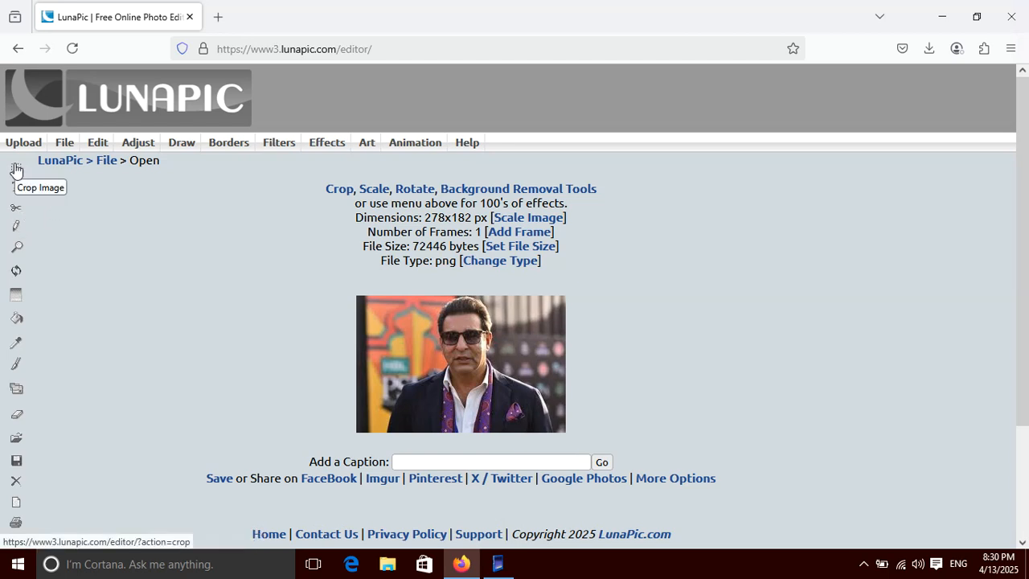
Step: Cut out a circular area over the man's face with the Circle selection shape, and undo the cutout
{"action": "left_click", "coordinate": [15, 210]}
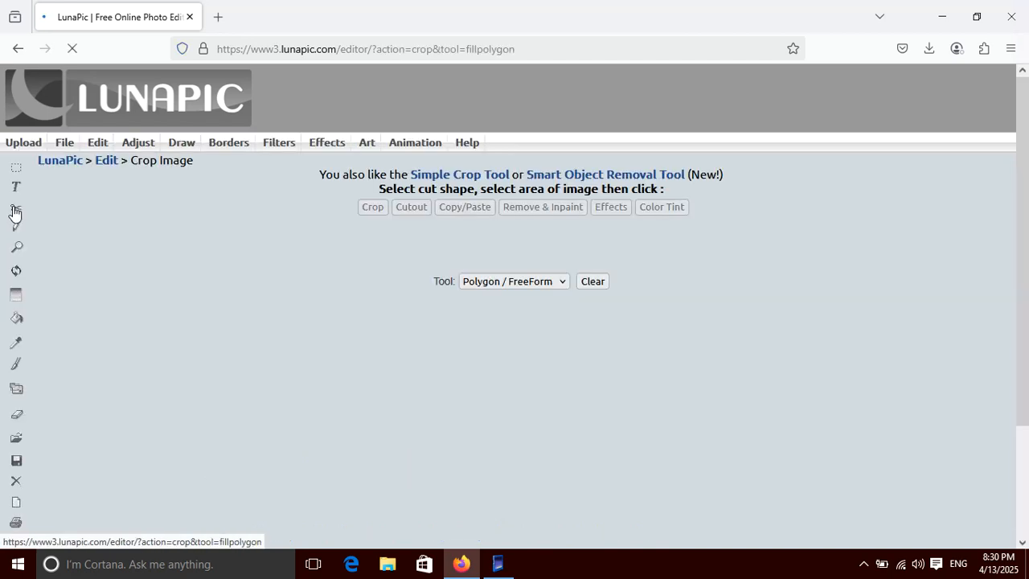
{"action": "left_click", "coordinate": [731, 337]}
{"action": "left_click", "coordinate": [564, 285]}
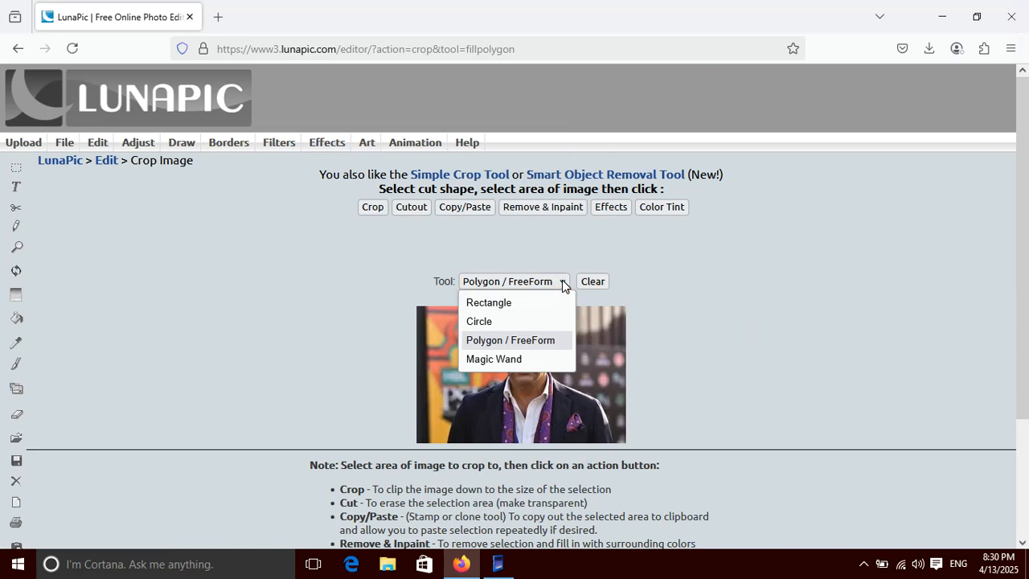
{"action": "left_click", "coordinate": [495, 322]}
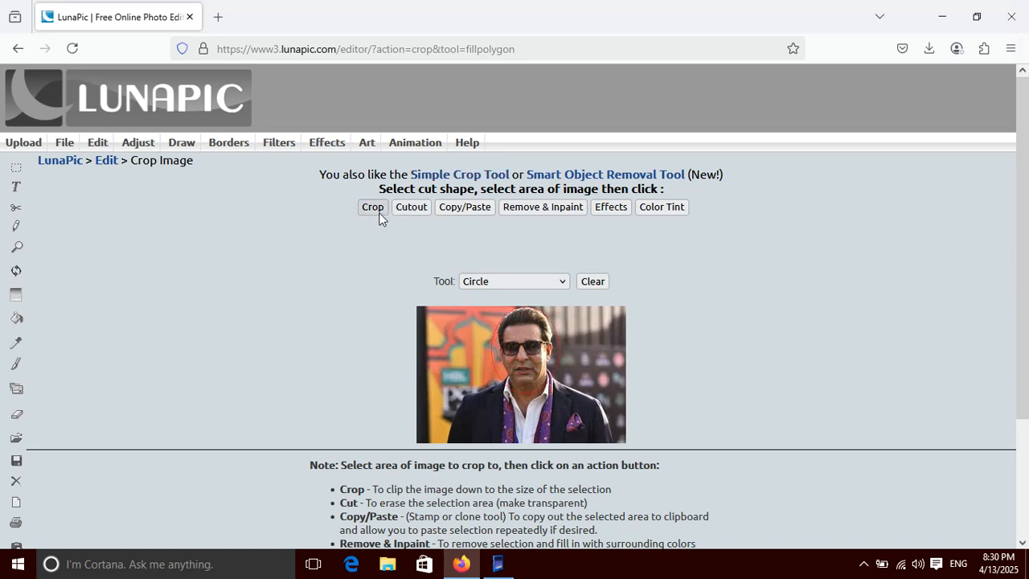
{"action": "left_click", "coordinate": [410, 206]}
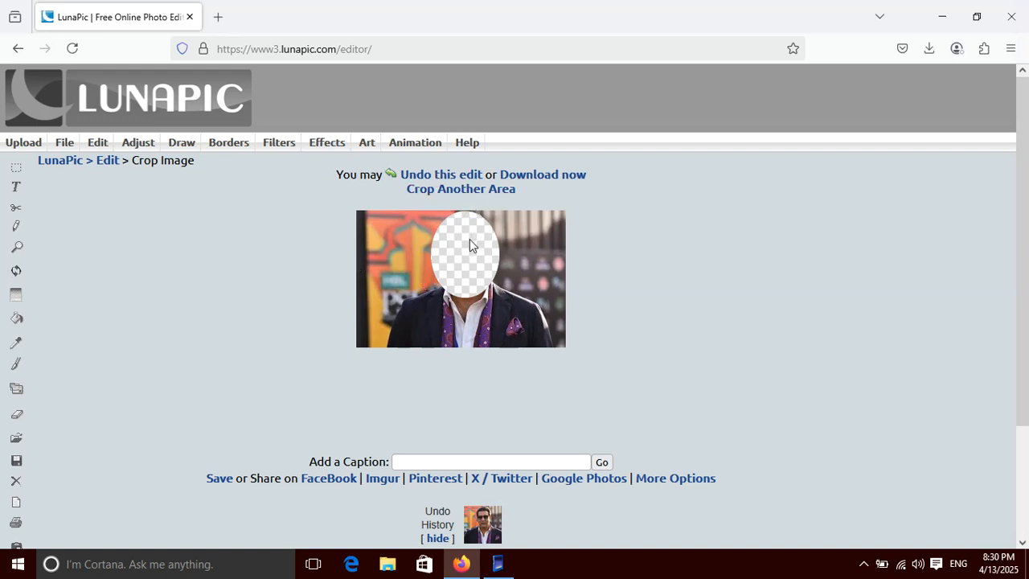
{"action": "left_click", "coordinate": [471, 179]}
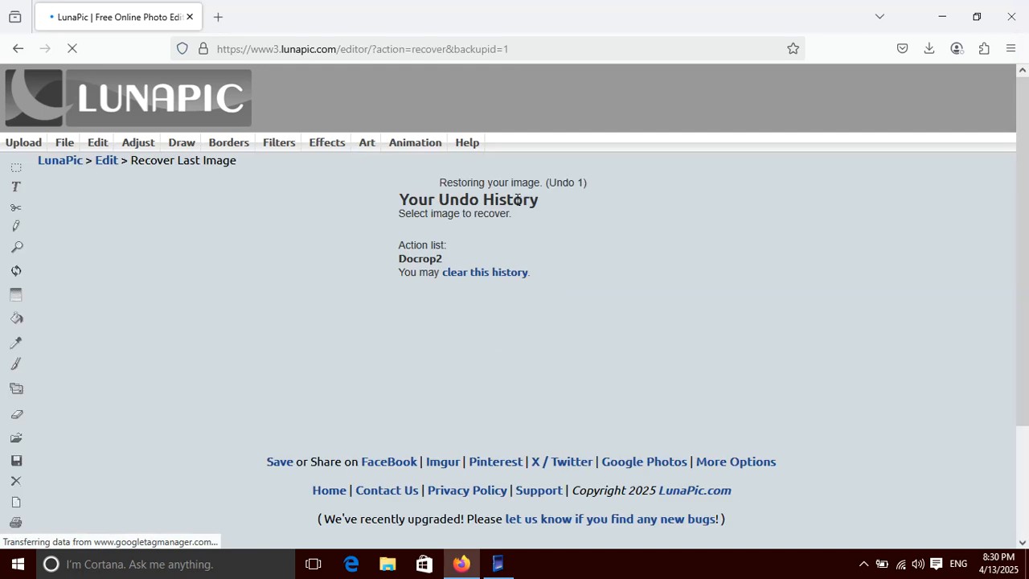
{"action": "left_click", "coordinate": [305, 314]}
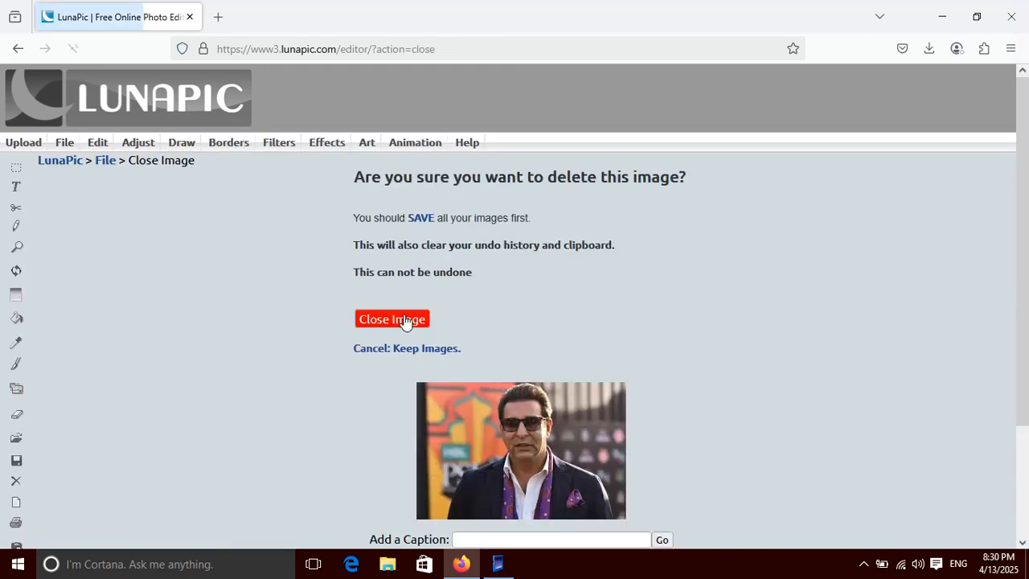
Step: Crop the portrait to an oval around the man's face using the Circle selection shape
{"action": "left_click", "coordinate": [13, 211]}
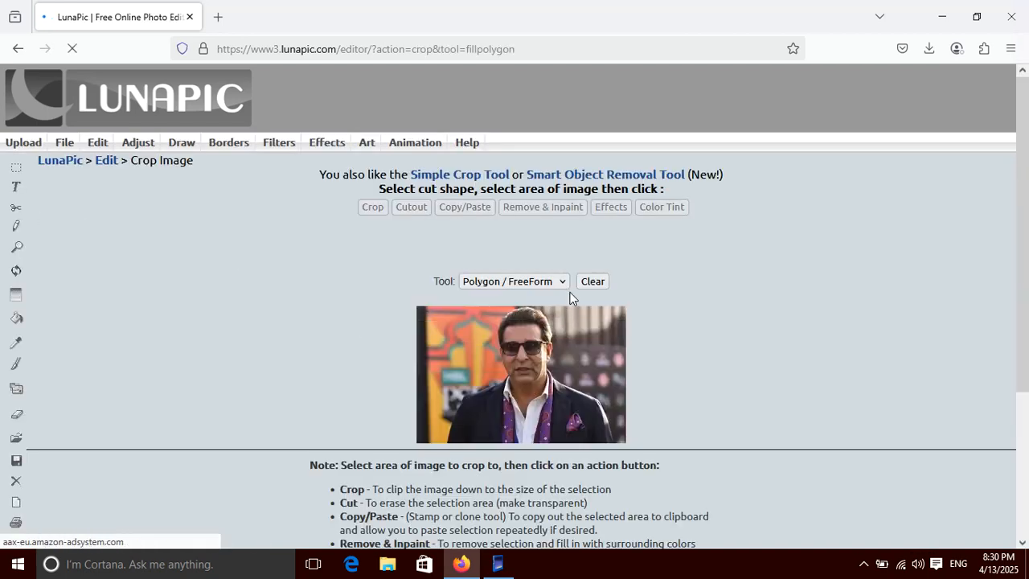
{"action": "left_click", "coordinate": [562, 281]}
{"action": "left_click", "coordinate": [487, 322]}
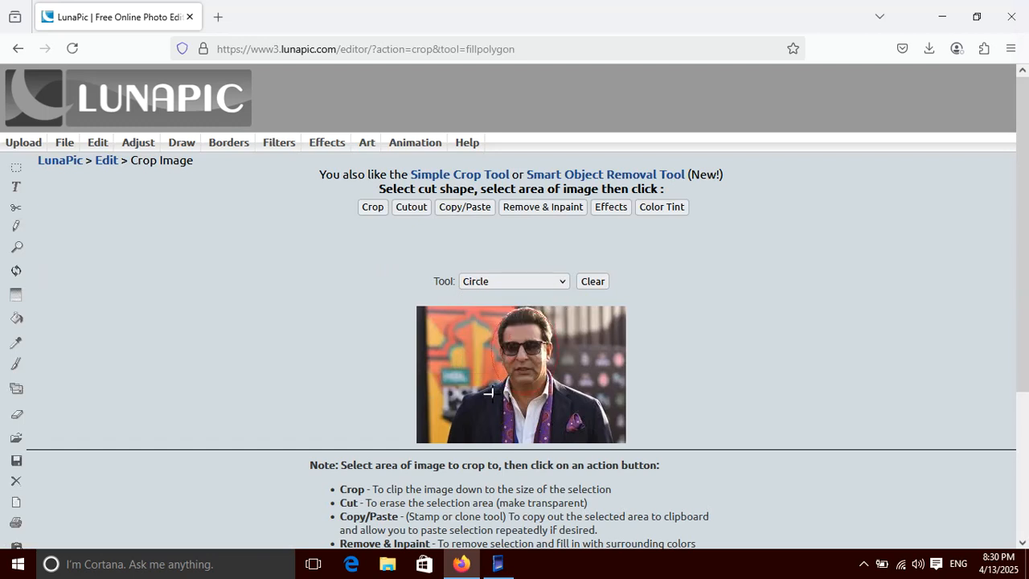
{"action": "left_click", "coordinate": [369, 207]}
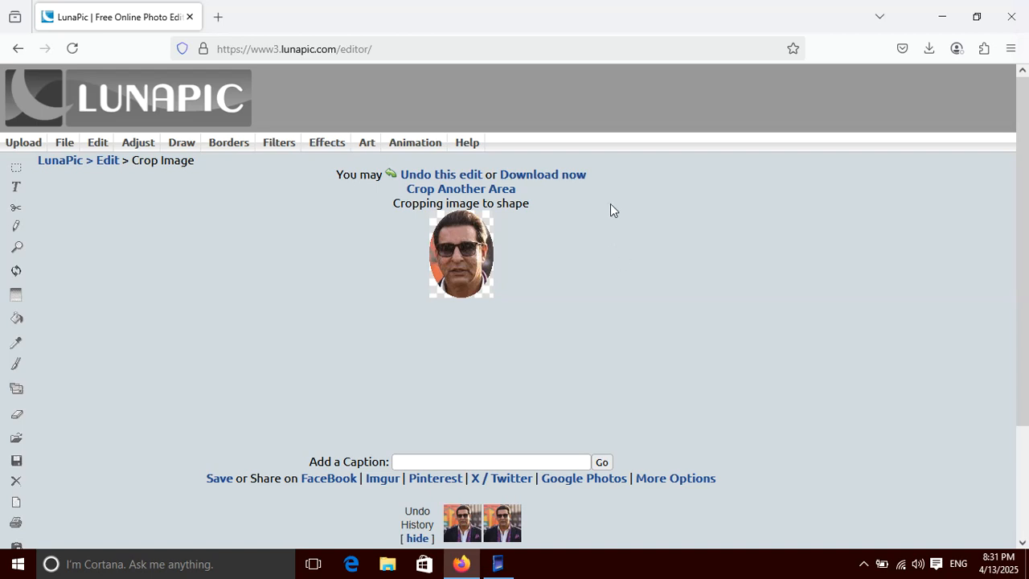
Step: Download the oval face crop, view the downloaded GIF in Photos, and close the viewer
{"action": "left_click", "coordinate": [558, 175]}
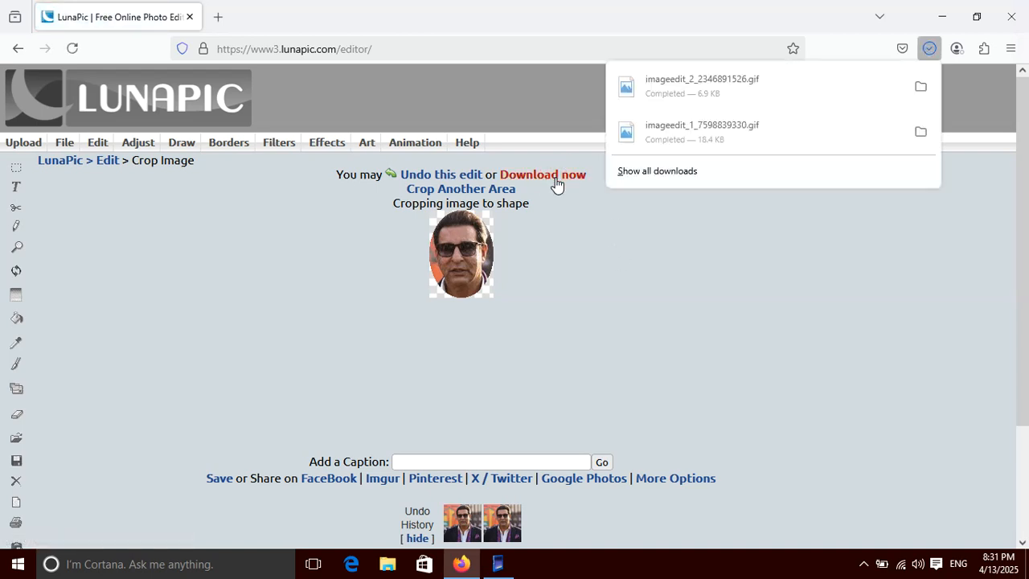
{"action": "left_click", "coordinate": [804, 84]}
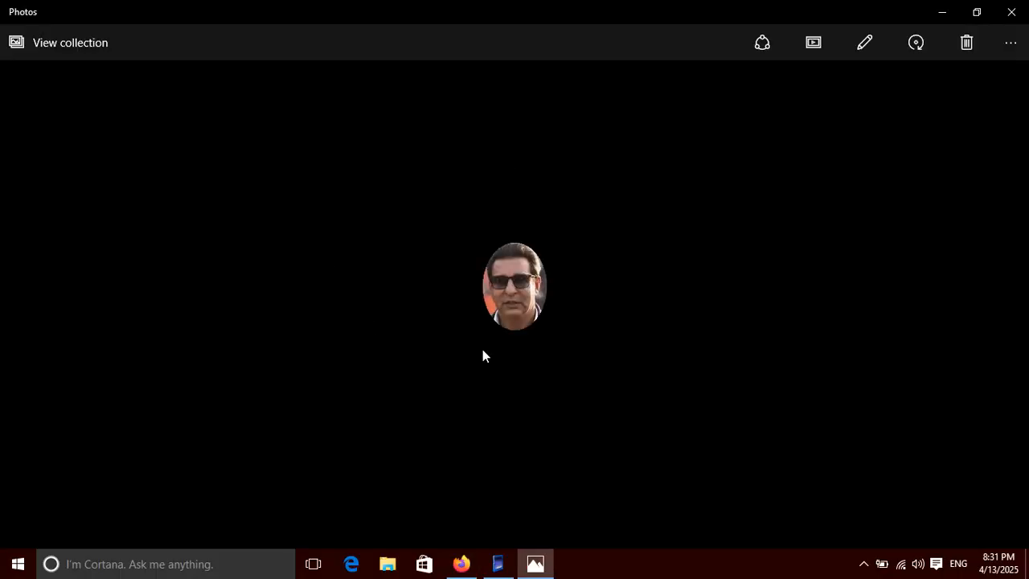
{"action": "left_click", "coordinate": [1012, 11]}
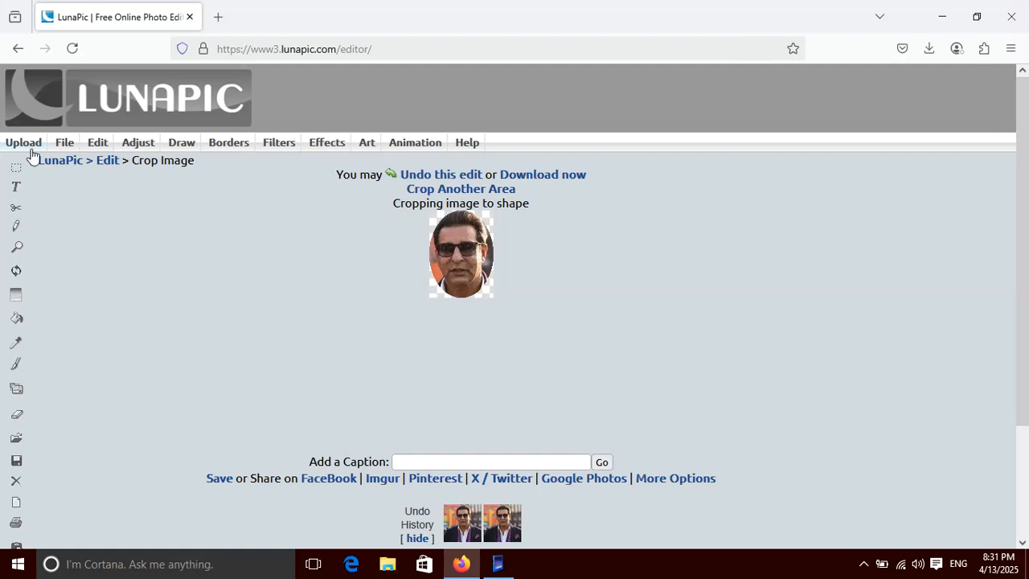
{"action": "left_click", "coordinate": [1028, 2]}
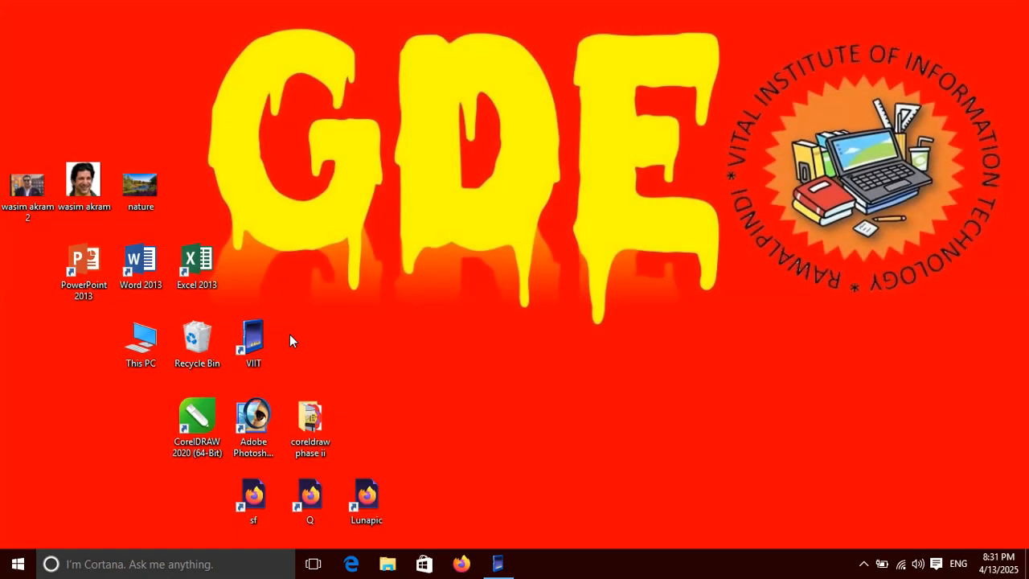
{"action": "double_click", "coordinate": [367, 505]}
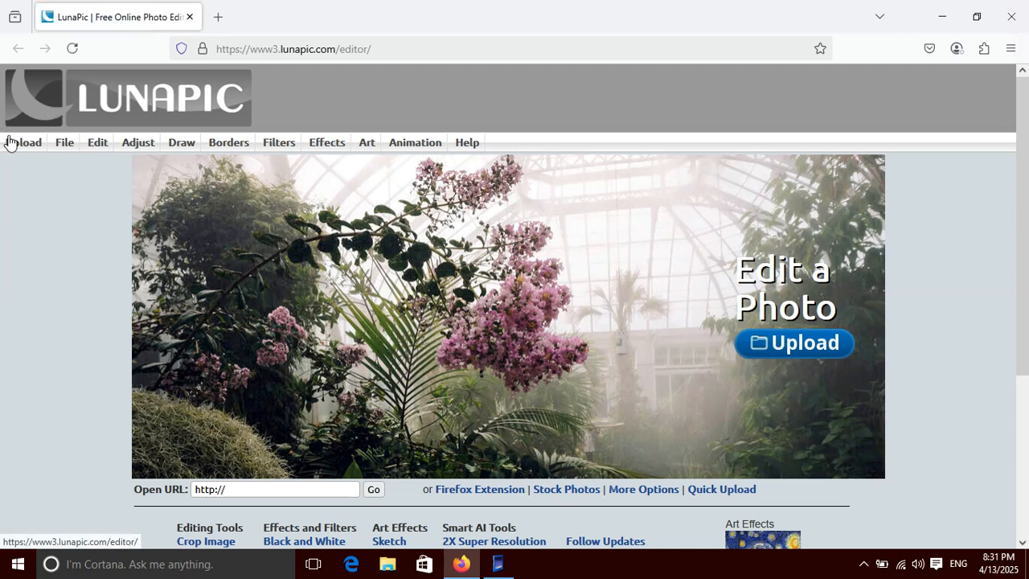
{"action": "left_click", "coordinate": [17, 142]}
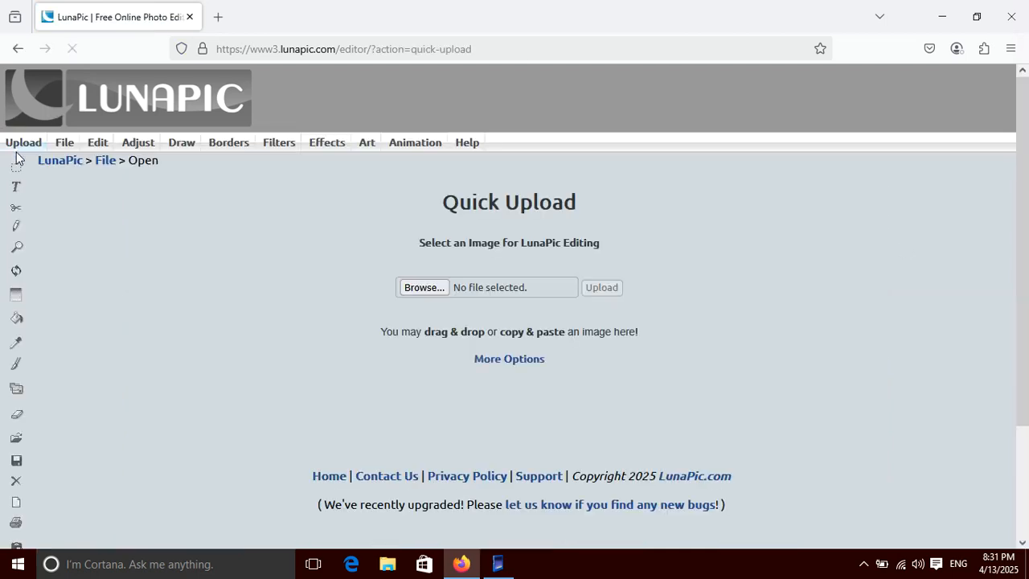
{"action": "left_click", "coordinate": [425, 288]}
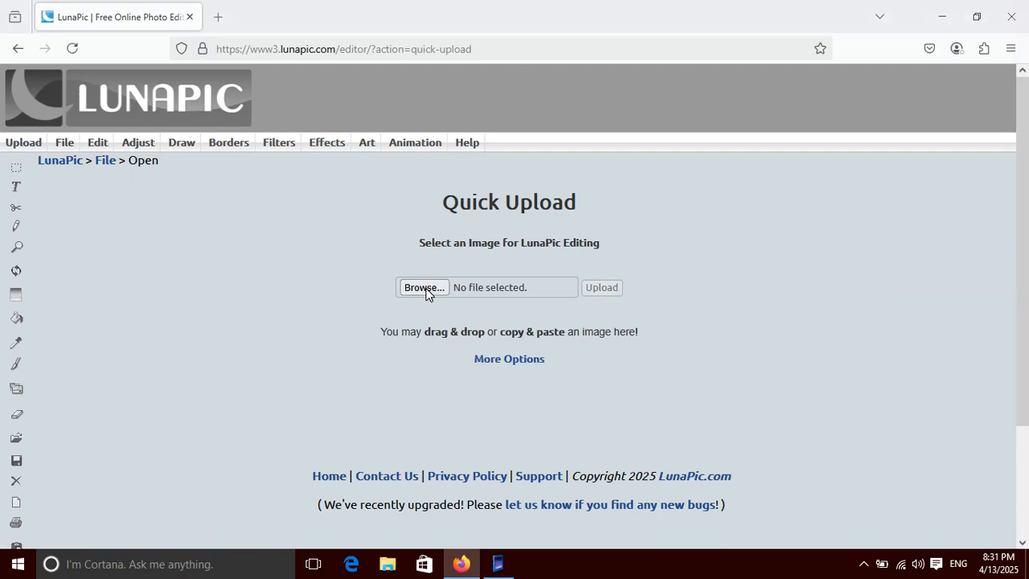
{"action": "double_click", "coordinate": [273, 233]}
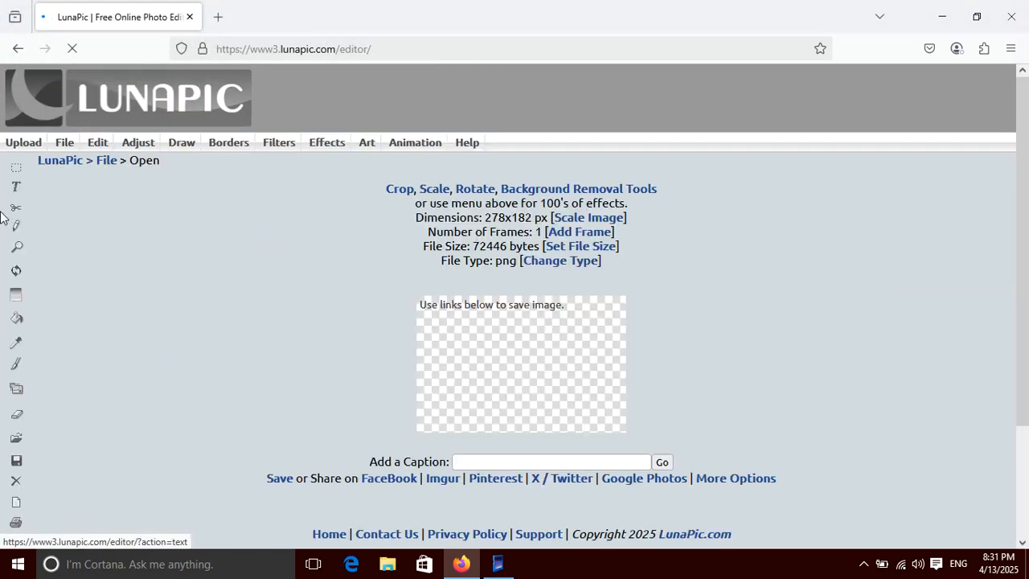
Step: With the Paint Tool, draw freehand black loops over the portrait and add three white-filled rectangles: one below it, two beside the face
{"action": "left_click", "coordinate": [17, 233]}
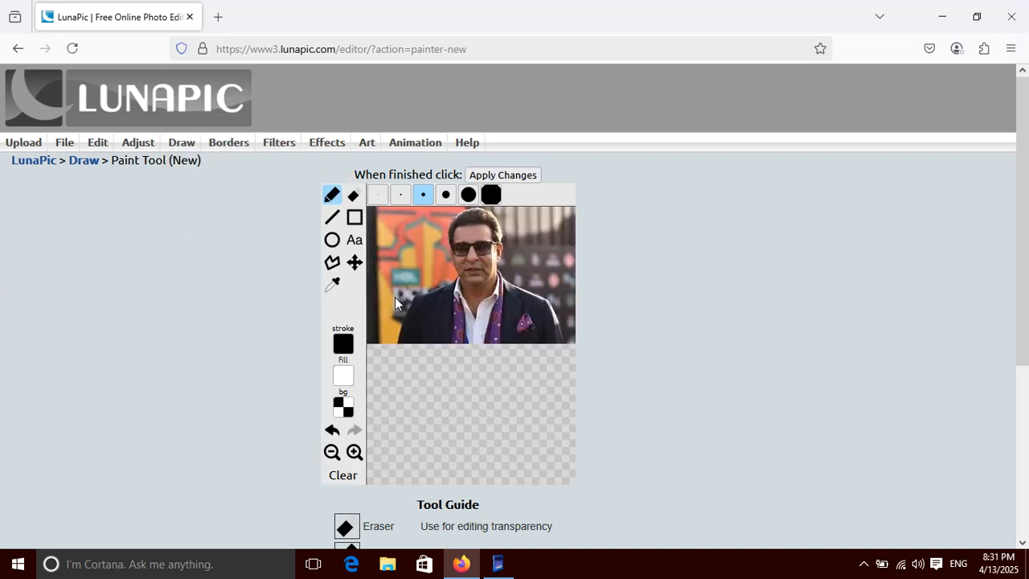
{"action": "mouse_move", "coordinate": [429, 271]}
{"action": "left_mouse_down"}
{"action": "mouse_move", "coordinate": [434, 326]}
{"action": "mouse_move", "coordinate": [495, 328]}
{"action": "mouse_move", "coordinate": [479, 234]}
{"action": "mouse_move", "coordinate": [433, 334]}
{"action": "mouse_move", "coordinate": [517, 238]}
{"action": "mouse_move", "coordinate": [473, 351]}
{"action": "mouse_move", "coordinate": [422, 274]}
{"action": "mouse_move", "coordinate": [492, 322]}
{"action": "mouse_move", "coordinate": [491, 256]}
{"action": "left_mouse_up"}
{"action": "left_click", "coordinate": [355, 217]}
{"action": "left_click_drag", "start_coordinate": [387, 351], "coordinate": [517, 449]}
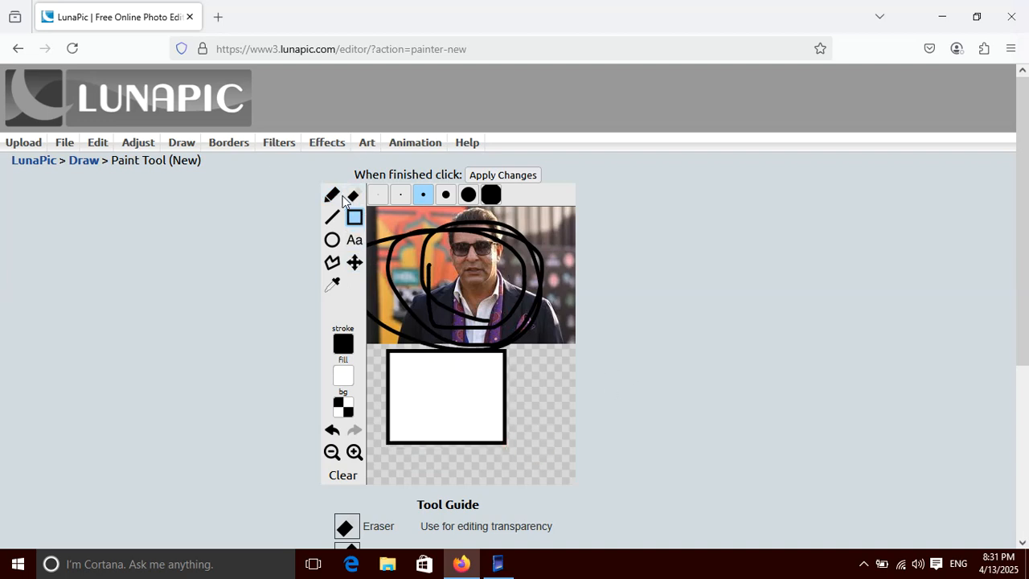
{"action": "left_click_drag", "start_coordinate": [550, 224], "coordinate": [574, 245]}
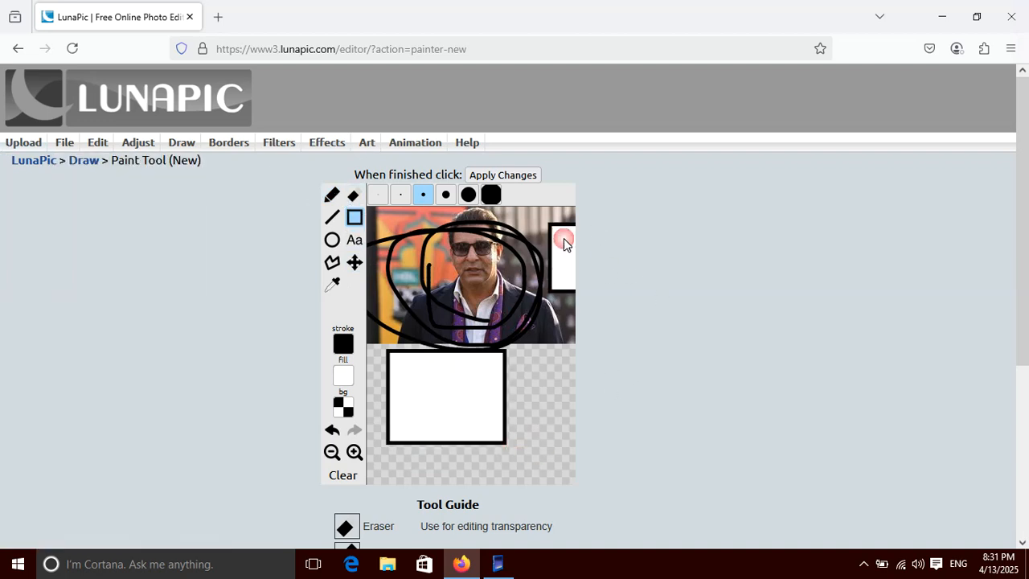
{"action": "left_click_drag", "start_coordinate": [532, 215], "coordinate": [487, 249]}
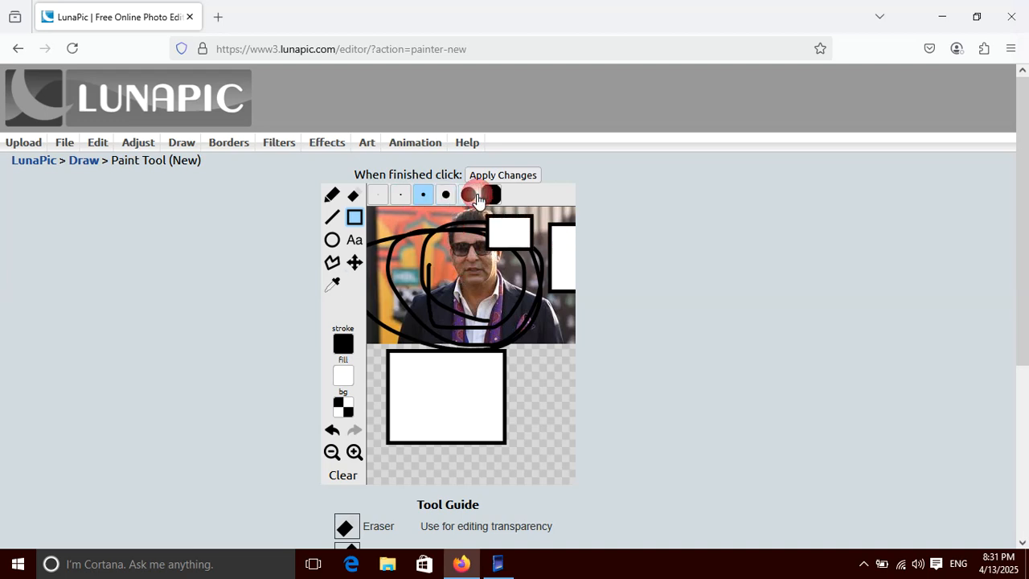
Step: Draw a white-filled triangle over the man's chest and a second white polygon reaching down into the large rectangle
{"action": "left_click", "coordinate": [332, 262]}
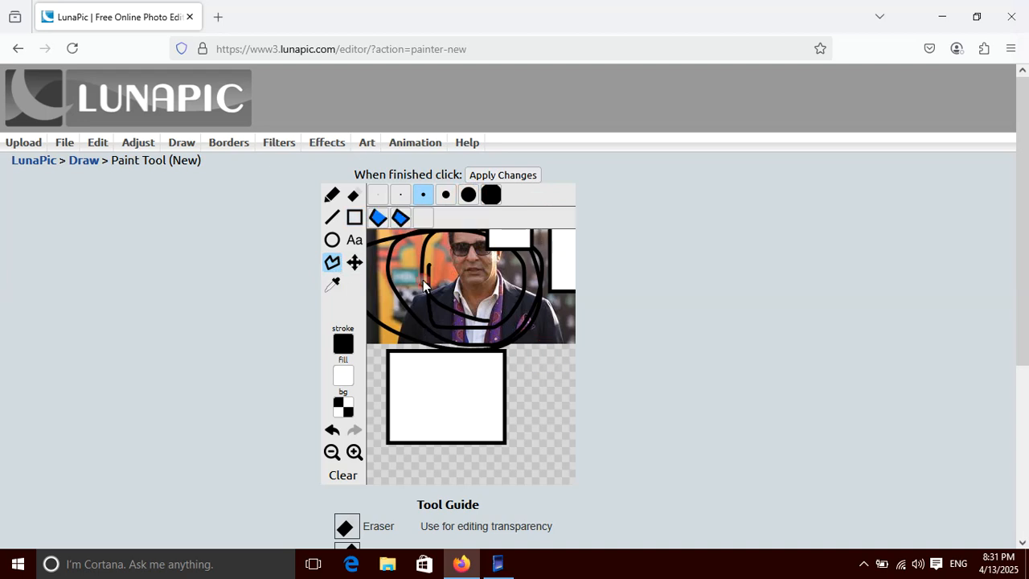
{"action": "left_click", "coordinate": [450, 376]}
{"action": "double_click", "coordinate": [511, 255]}
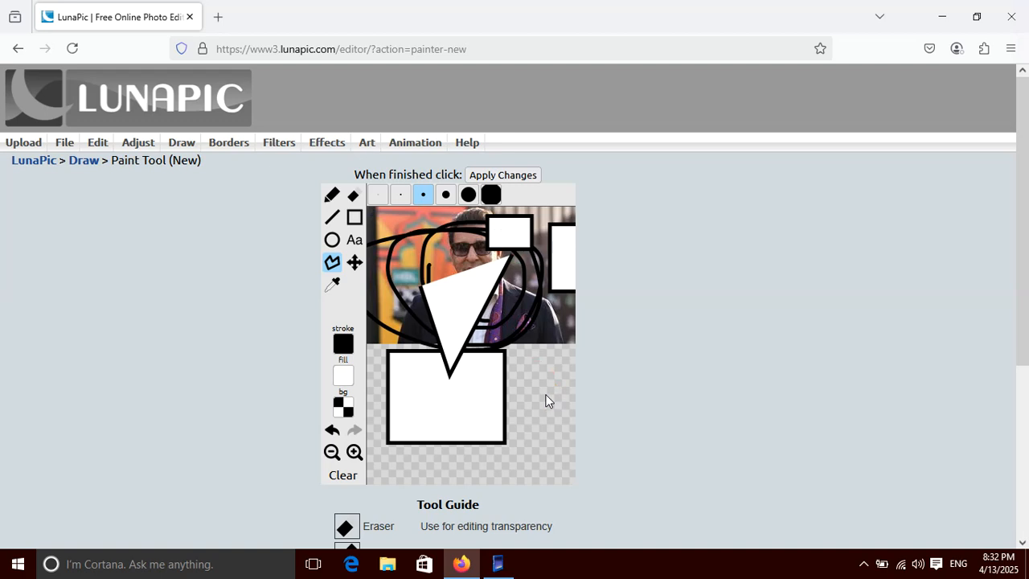
{"action": "left_click", "coordinate": [342, 408]}
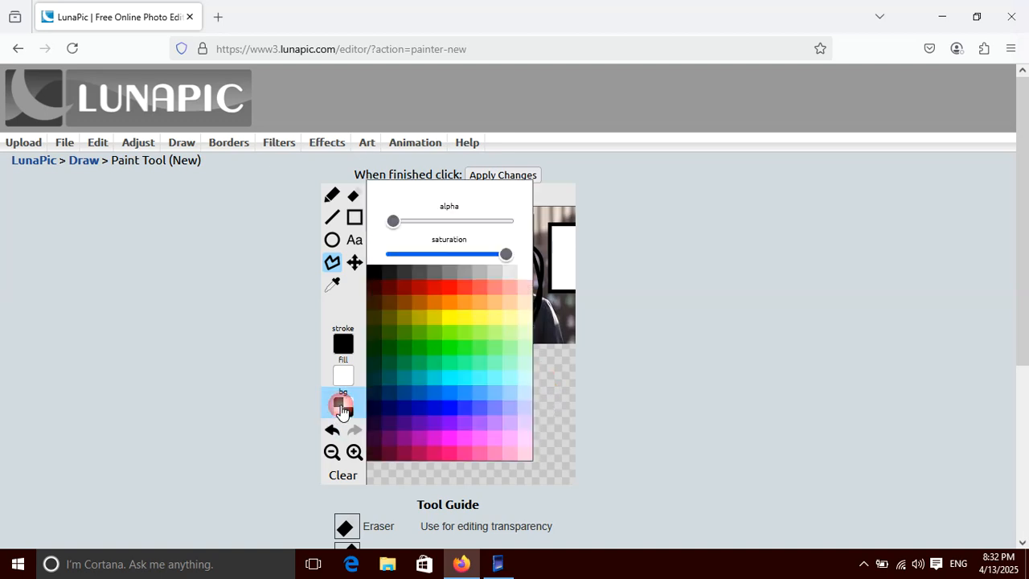
{"action": "left_click", "coordinate": [583, 400]}
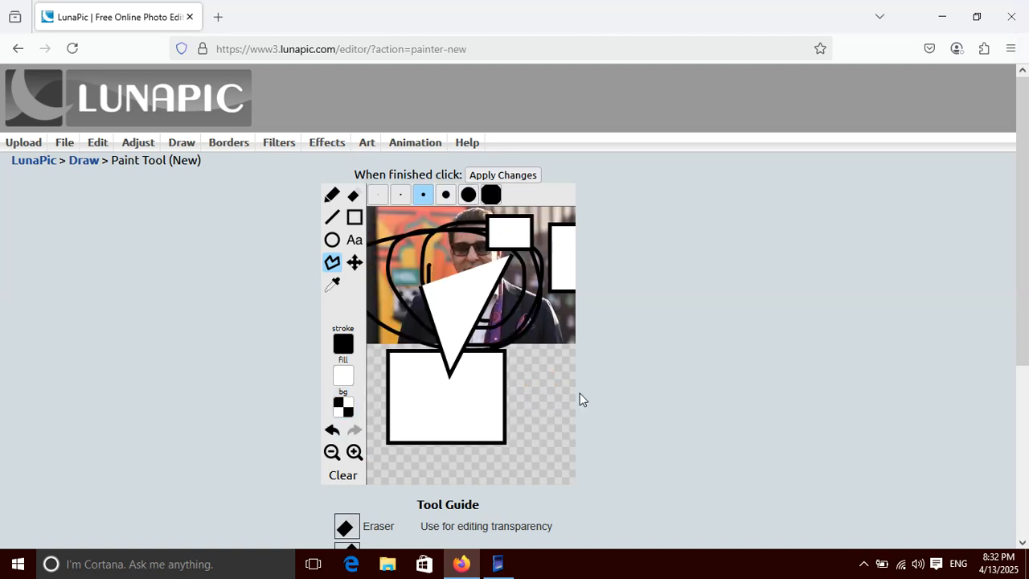
{"action": "left_click", "coordinate": [444, 442]}
{"action": "left_click", "coordinate": [509, 257]}
{"action": "left_click", "coordinate": [453, 292]}
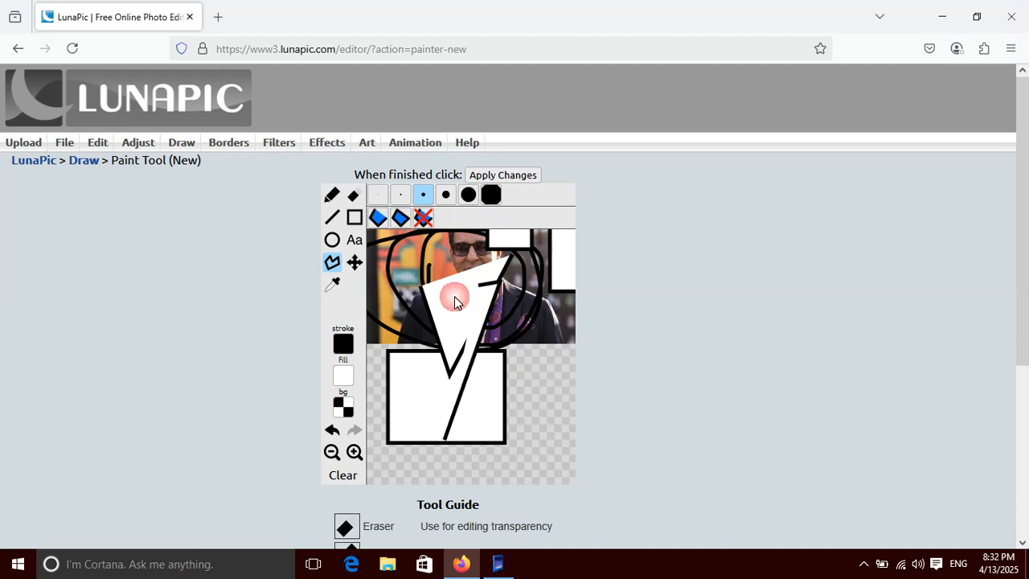
{"action": "left_click", "coordinate": [388, 378]}
{"action": "left_click", "coordinate": [445, 439]}
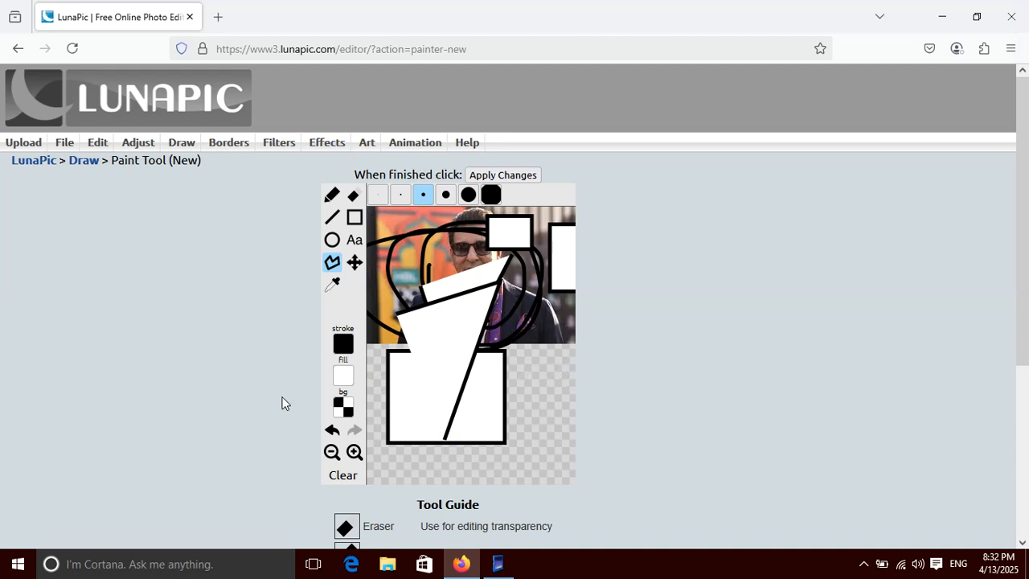
Step: Clear all the unsaved paint changes to return to the original portrait
{"action": "left_click", "coordinate": [680, 224]}
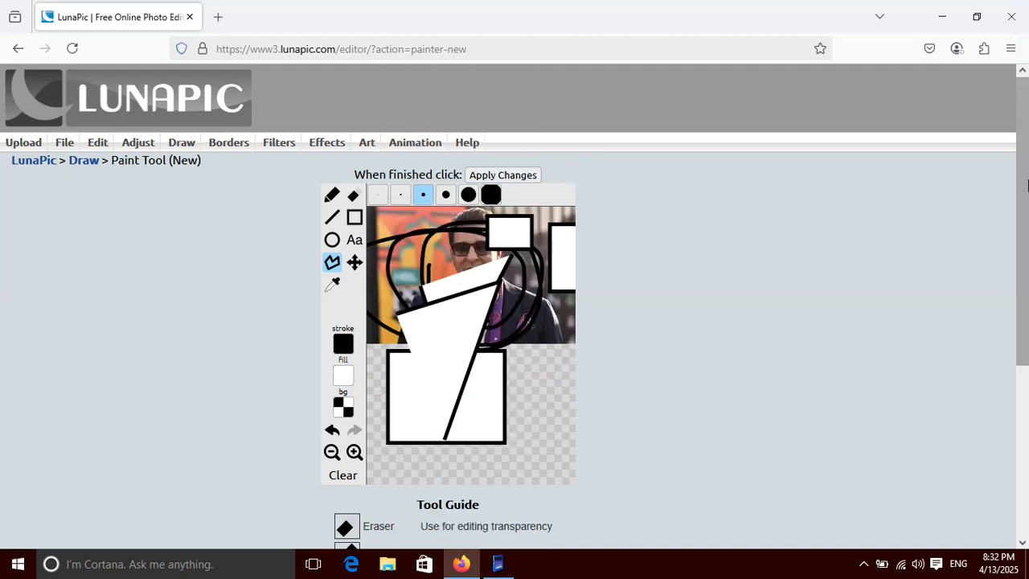
{"action": "scroll", "coordinate": [521, 181], "scroll_direction": "down", "scroll_amount": 3}
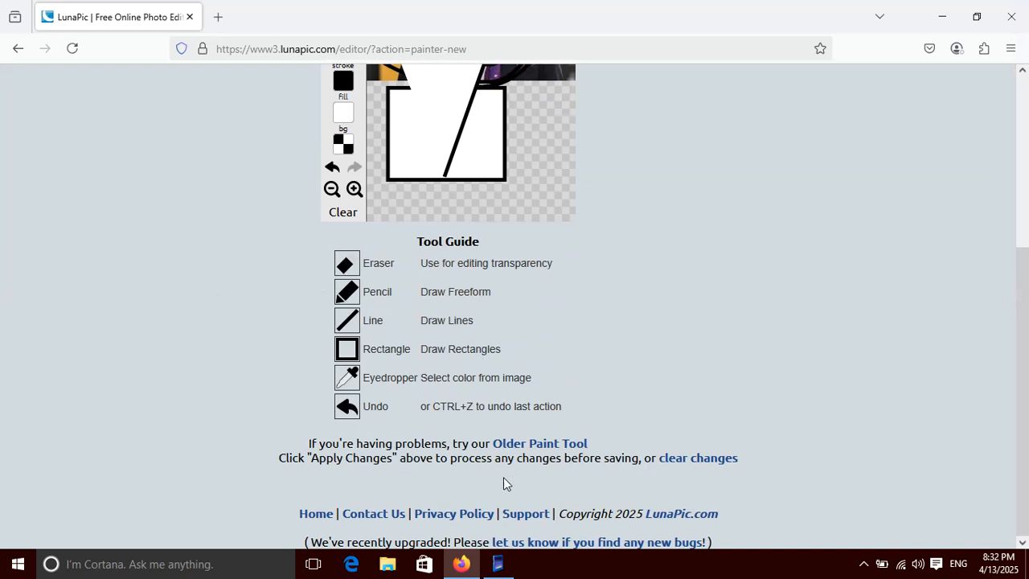
{"action": "left_click", "coordinate": [728, 459]}
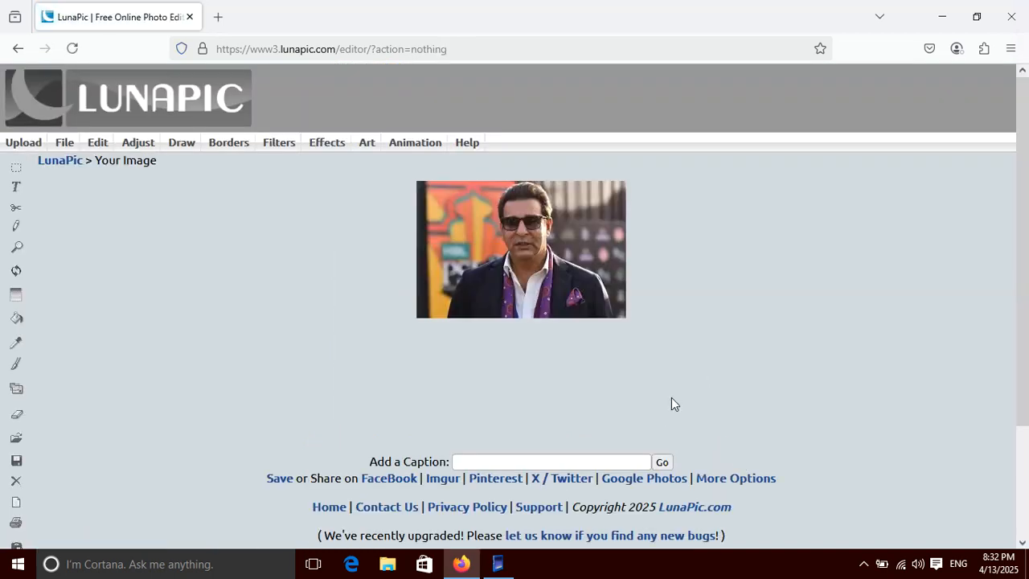
Step: Zoom the portrait view in to 125 %
{"action": "left_click", "coordinate": [17, 249]}
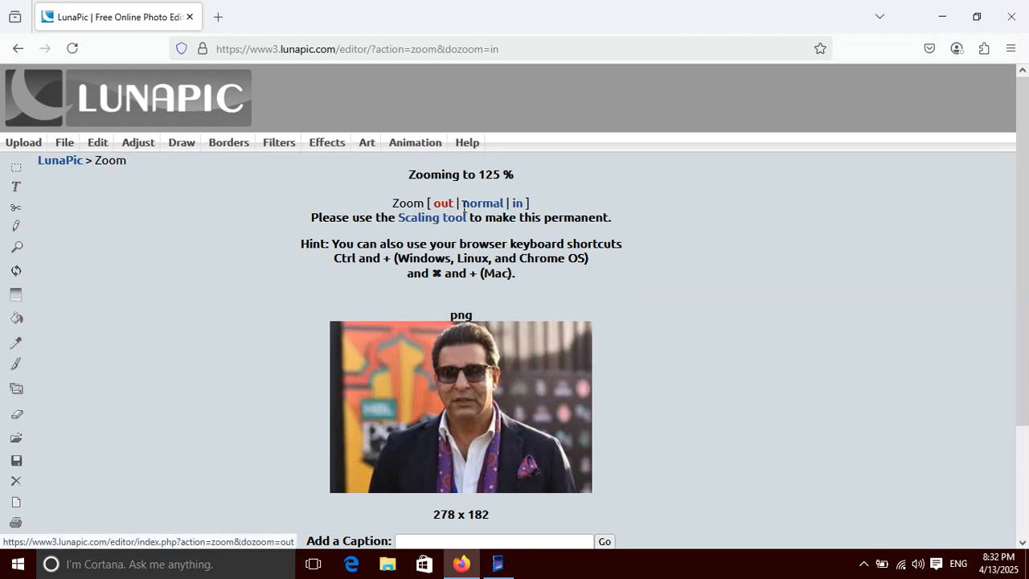
Step: Zoom the portrait view in to 200 %
{"action": "left_click", "coordinate": [518, 204]}
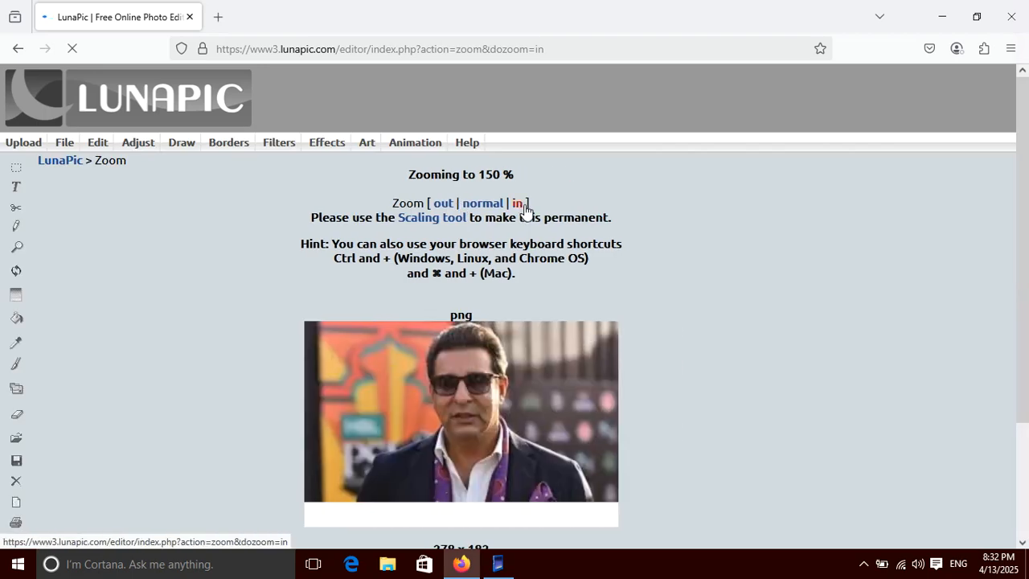
{"action": "left_click", "coordinate": [518, 204]}
{"action": "left_click_drag", "start_coordinate": [1019, 188], "coordinate": [1028, 316]}
{"action": "left_click", "coordinate": [944, 288]}
{"action": "left_click", "coordinate": [516, 102]}
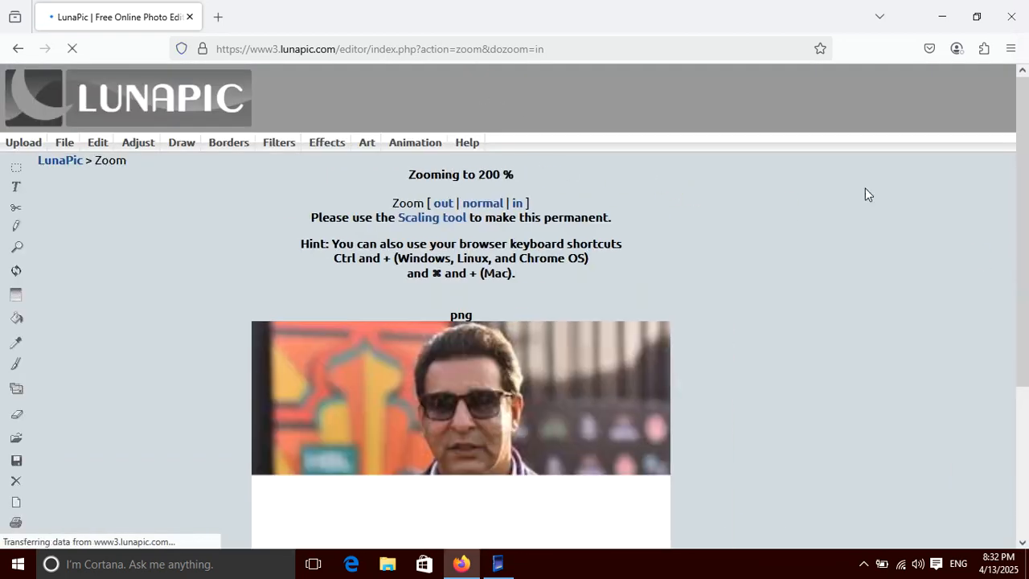
{"action": "left_click_drag", "start_coordinate": [1028, 226], "coordinate": [1027, 279]}
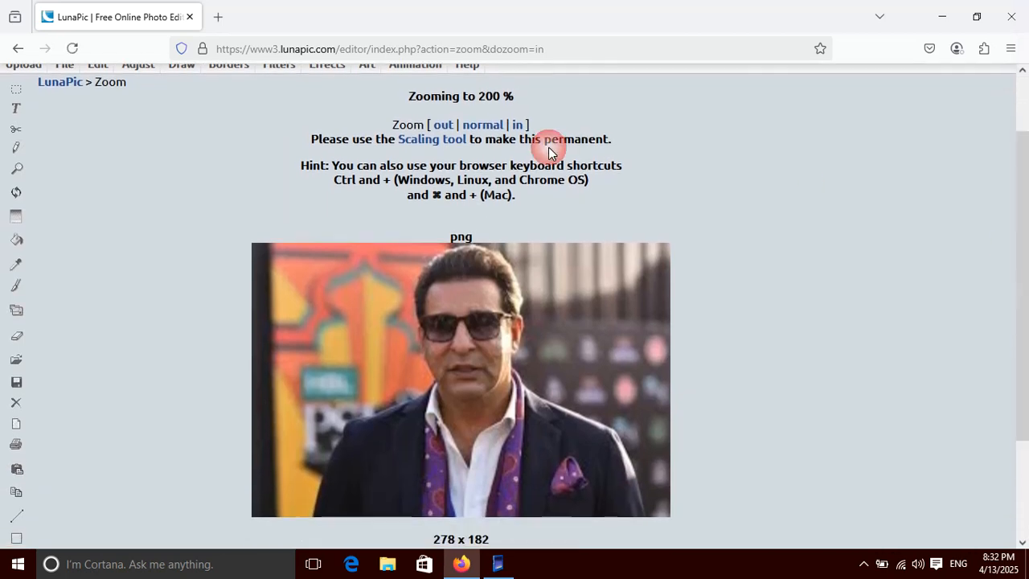
Step: Zoom the portrait view back out in stages to 100 %
{"action": "left_click", "coordinate": [443, 124]}
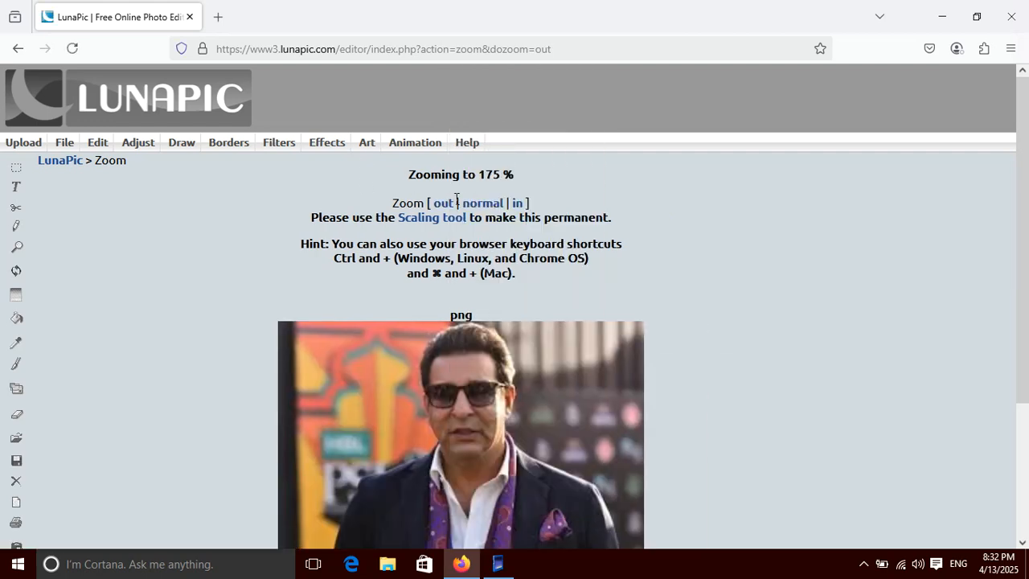
{"action": "left_click", "coordinate": [443, 202]}
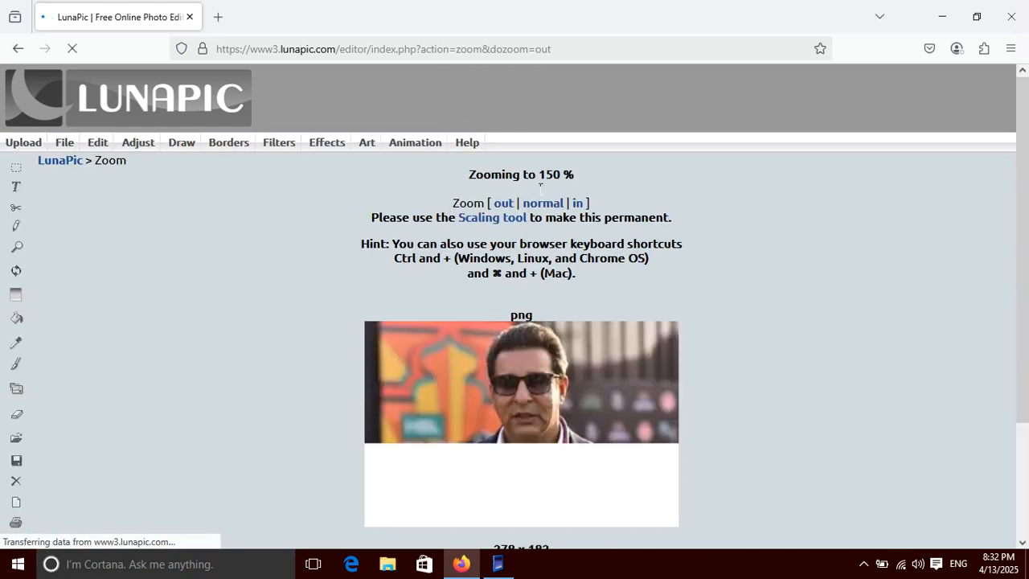
{"action": "left_click", "coordinate": [445, 202]}
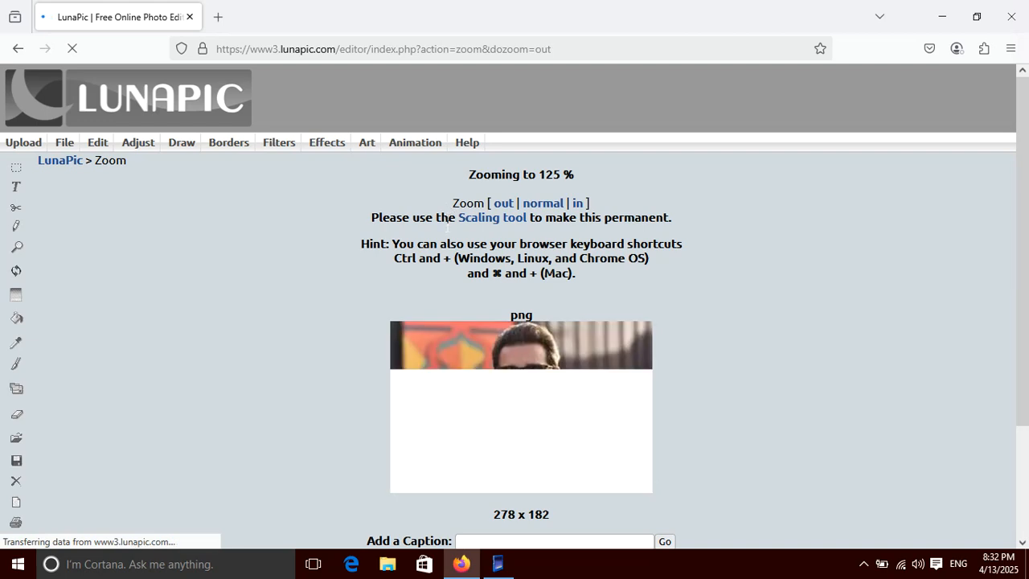
{"action": "left_click", "coordinate": [446, 204]}
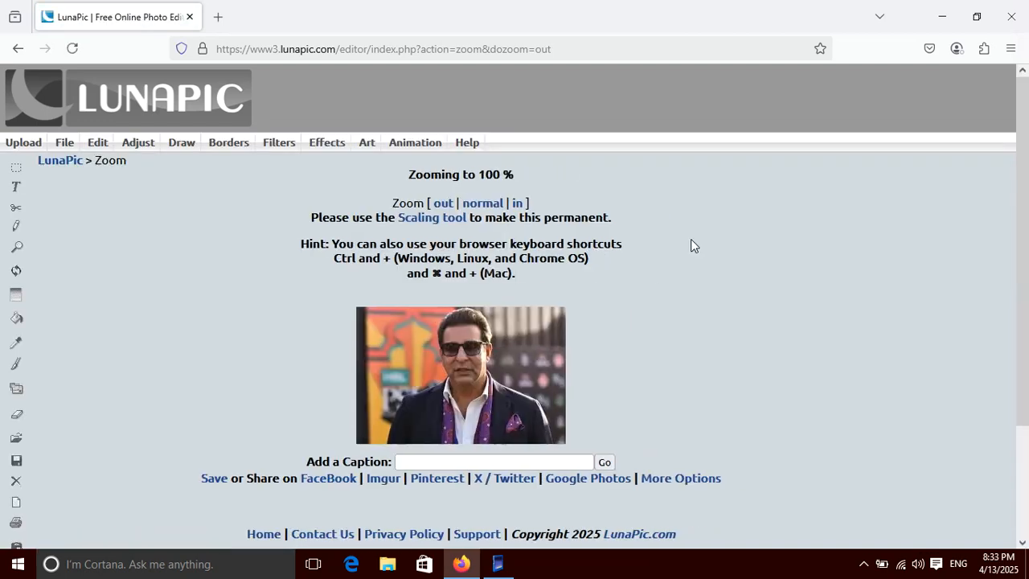
Step: Try to rotate the portrait by changing its angle in the Rotate Image tool
{"action": "left_click", "coordinate": [17, 272]}
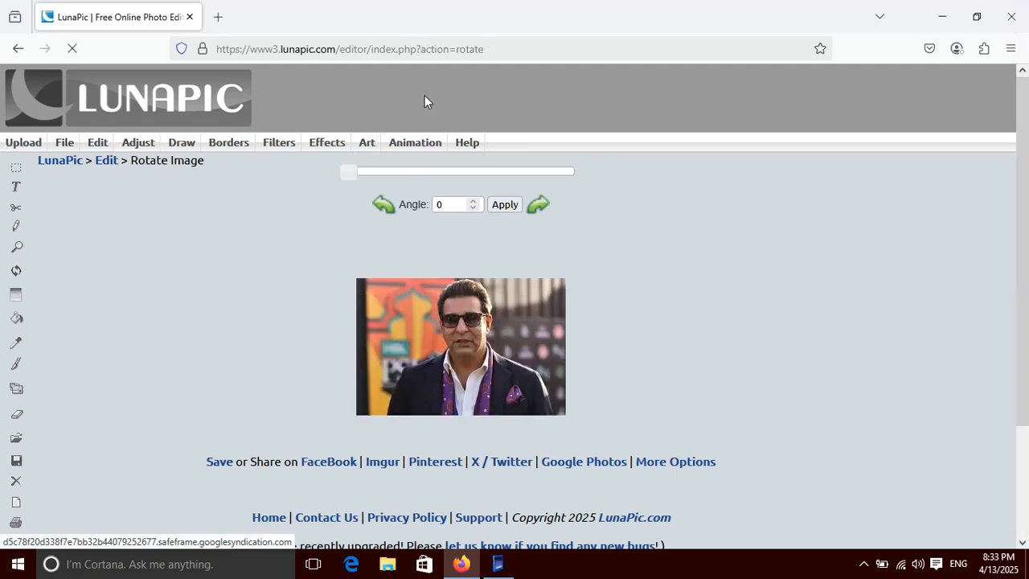
{"action": "left_click_drag", "start_coordinate": [351, 177], "coordinate": [363, 205]}
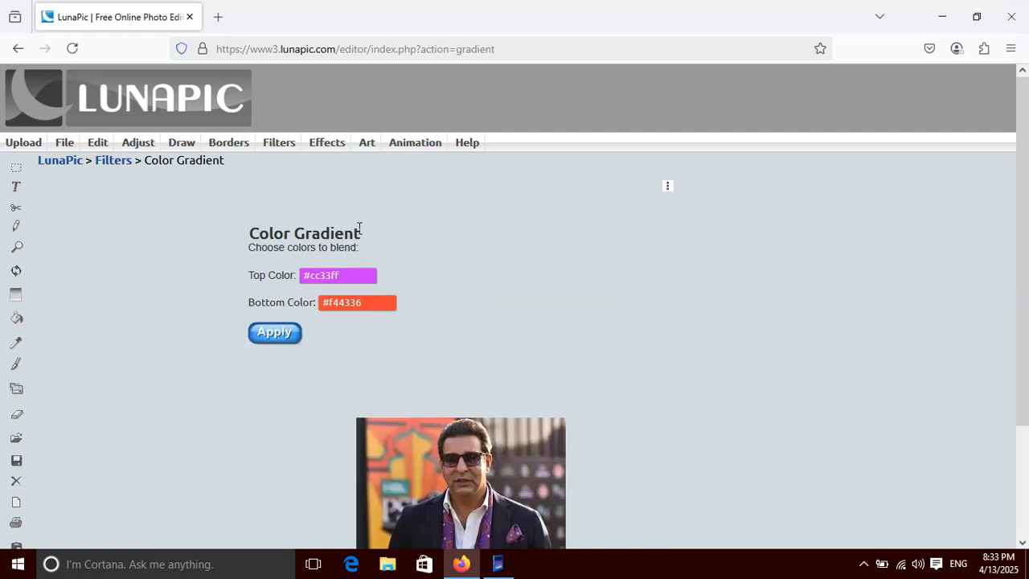
Step: Apply a Color Gradient to the portrait with top color #8fce00 and bottom color #cc0000
{"action": "left_click", "coordinate": [357, 277]}
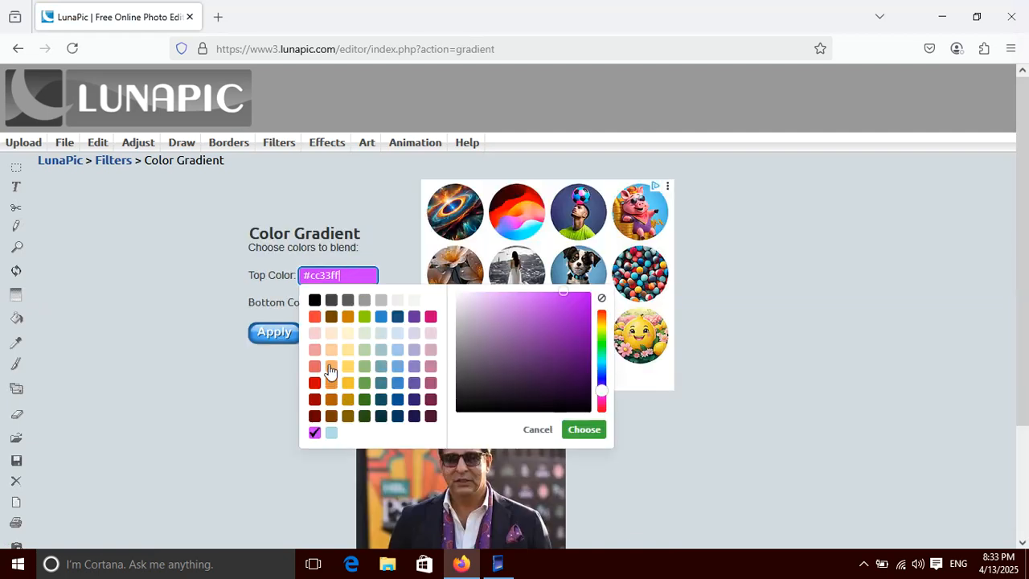
{"action": "left_click", "coordinate": [365, 320]}
{"action": "left_click", "coordinate": [585, 429]}
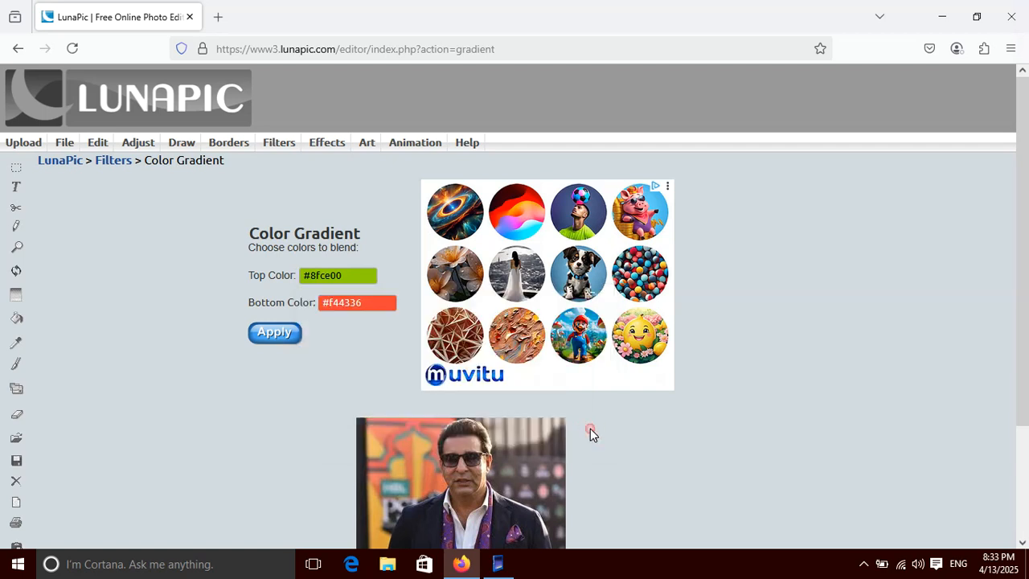
{"action": "left_click", "coordinate": [356, 302]}
{"action": "left_click", "coordinate": [334, 410]}
{"action": "left_click", "coordinate": [597, 456]}
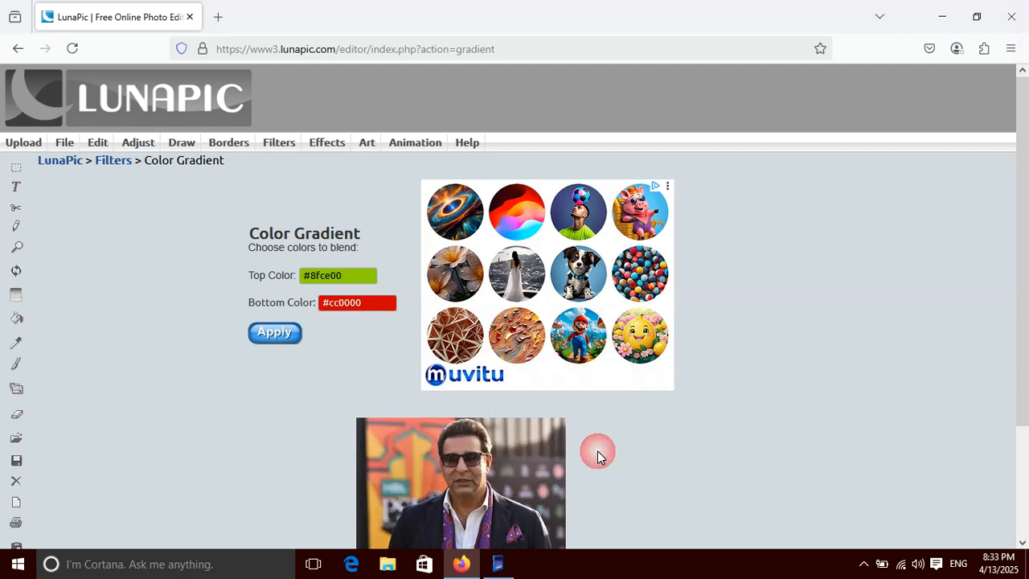
{"action": "scroll", "coordinate": [1018, 301], "scroll_direction": "down", "scroll_amount": 3}
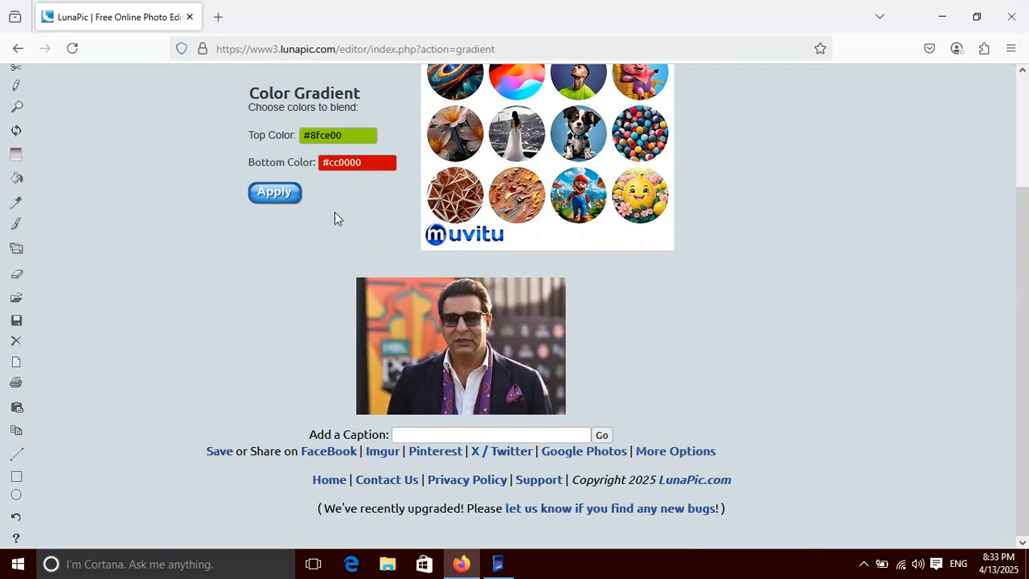
{"action": "left_click", "coordinate": [275, 194]}
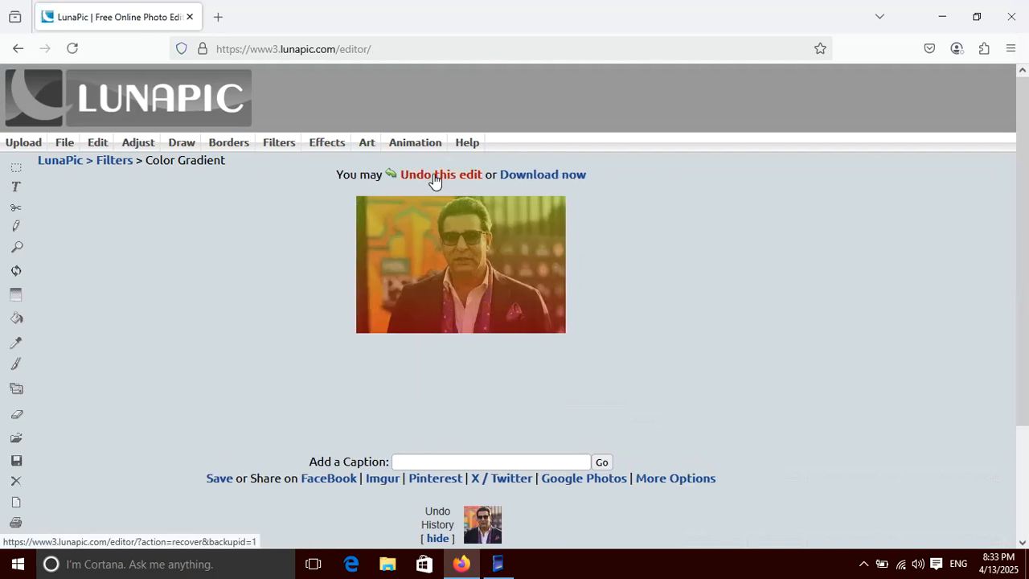
Step: Undo the color gradient on the portrait and return to the Color Gradient tool
{"action": "left_click", "coordinate": [434, 174]}
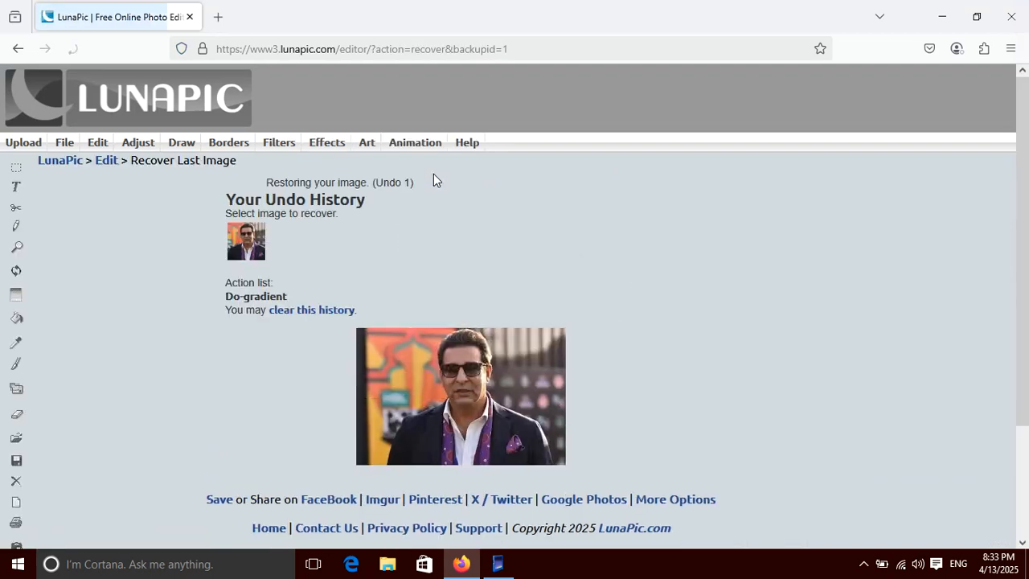
{"action": "left_click", "coordinate": [301, 310]}
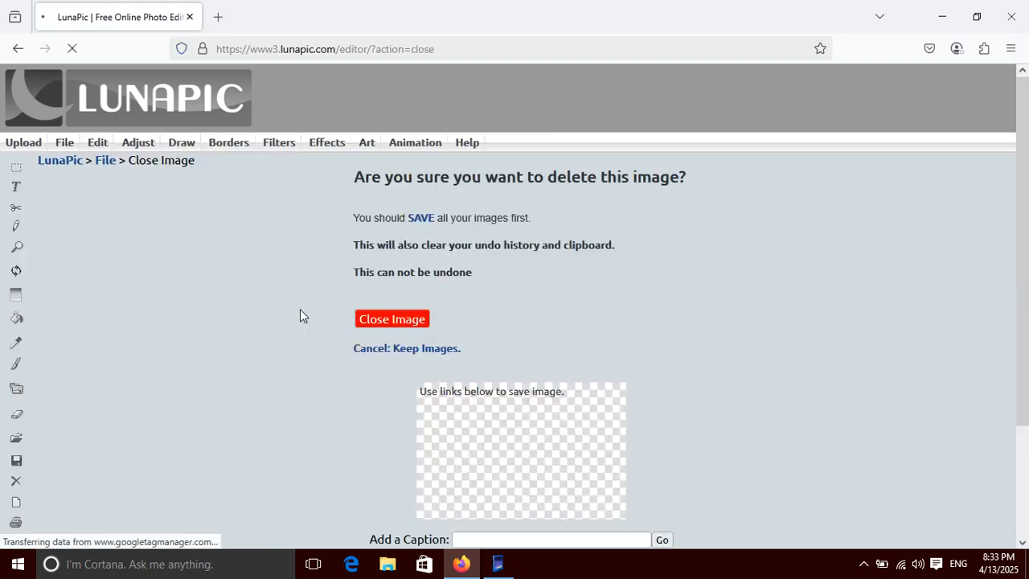
{"action": "left_click", "coordinate": [16, 291]}
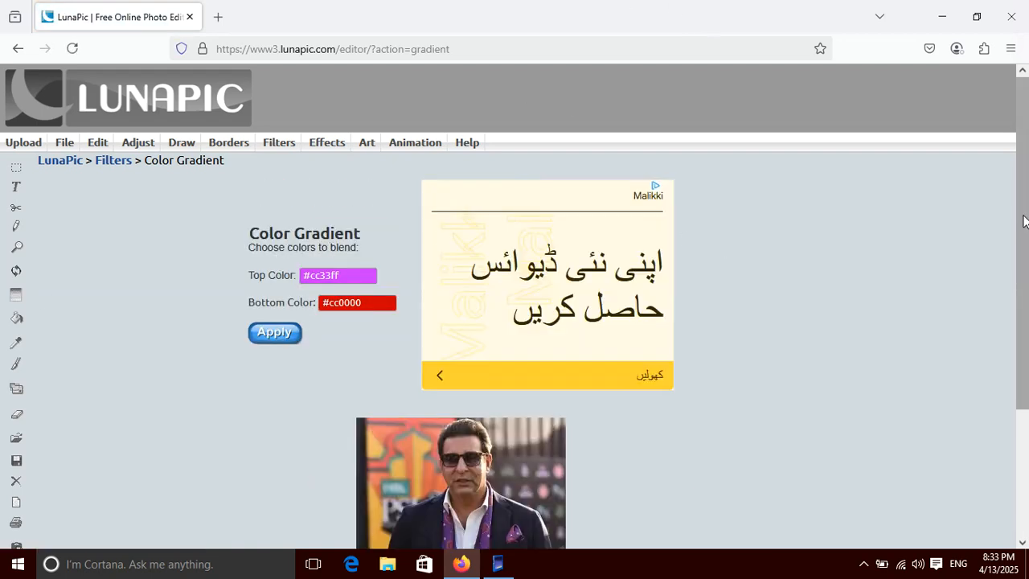
Step: Add the caption "WASIM AKRAM" to the portrait
{"action": "scroll", "coordinate": [454, 342], "scroll_direction": "down", "scroll_amount": 2}
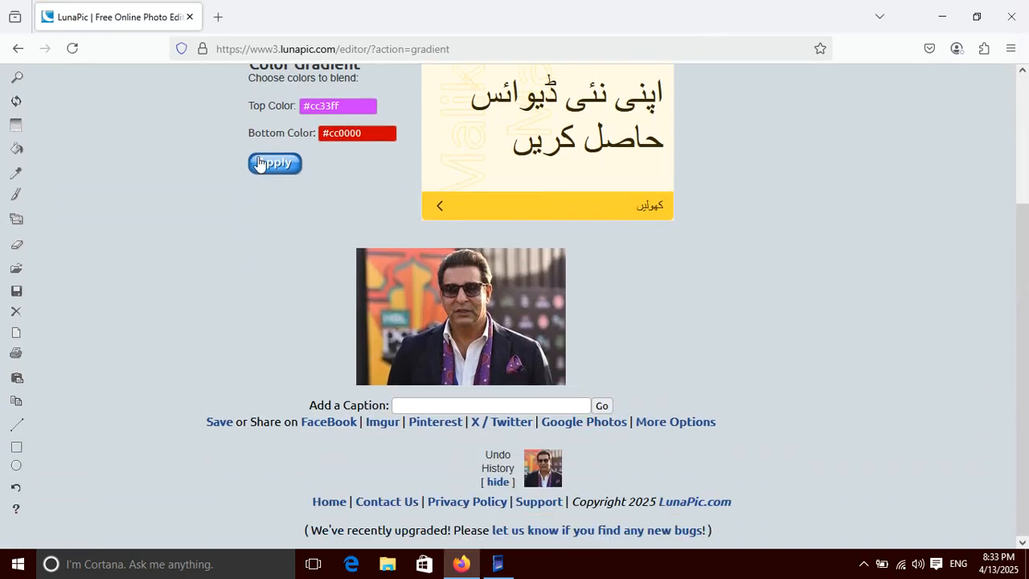
{"action": "left_click", "coordinate": [401, 404]}
{"action": "type", "text": "wa"}
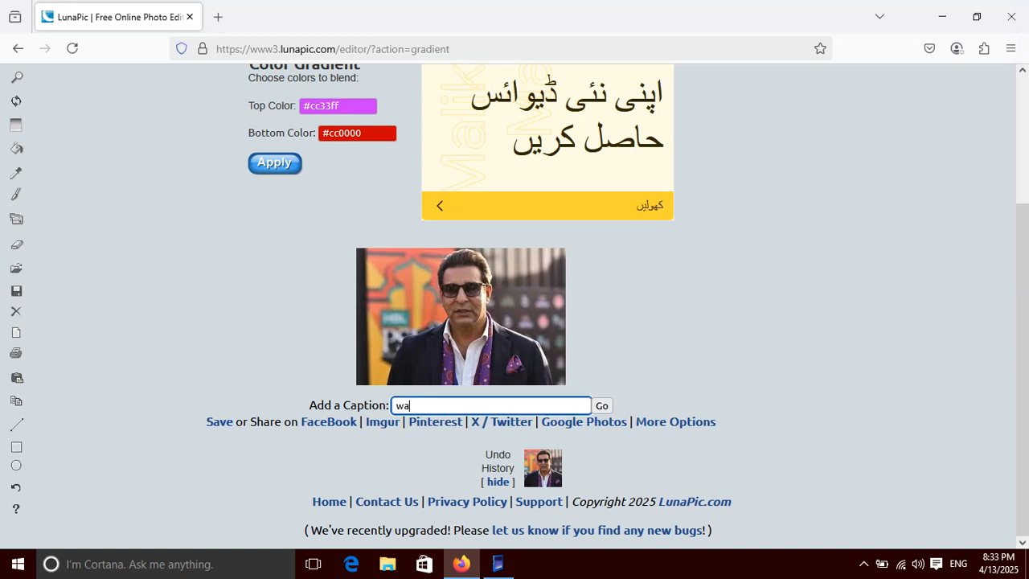
{"action": "type", "text": "sim"}
{"action": "key", "text": "Down"}
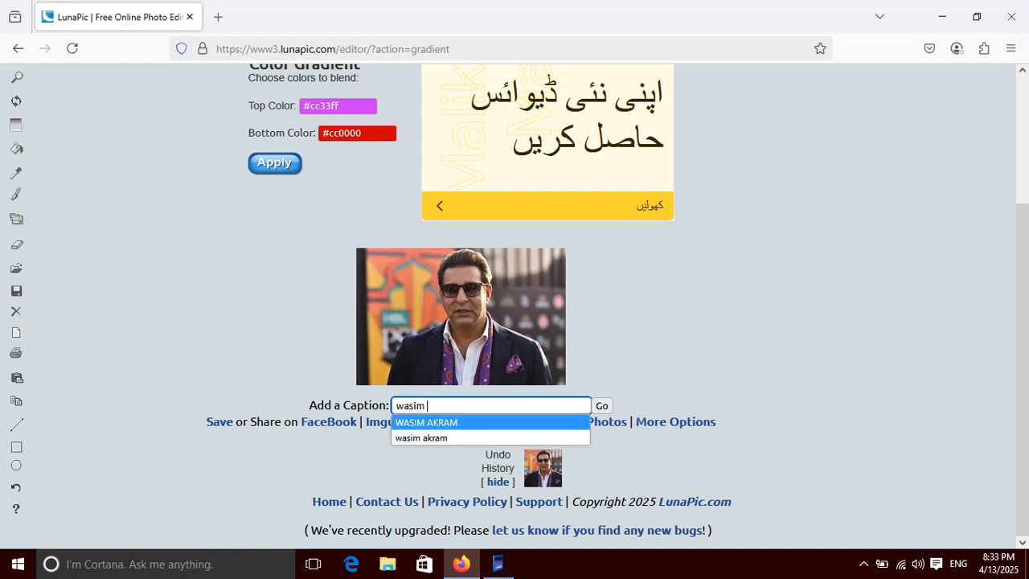
{"action": "key", "text": "Return"}
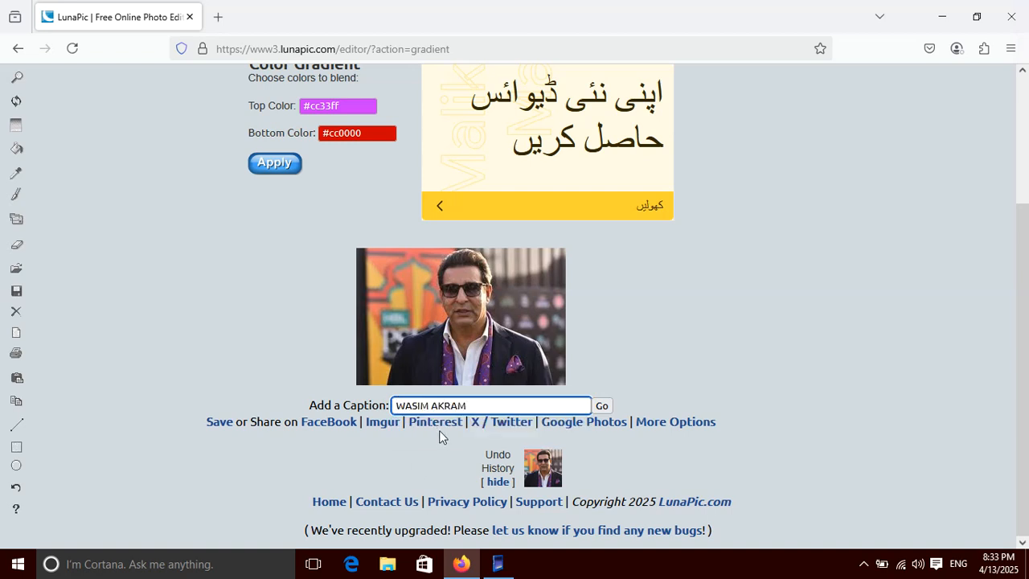
{"action": "left_click", "coordinate": [599, 406]}
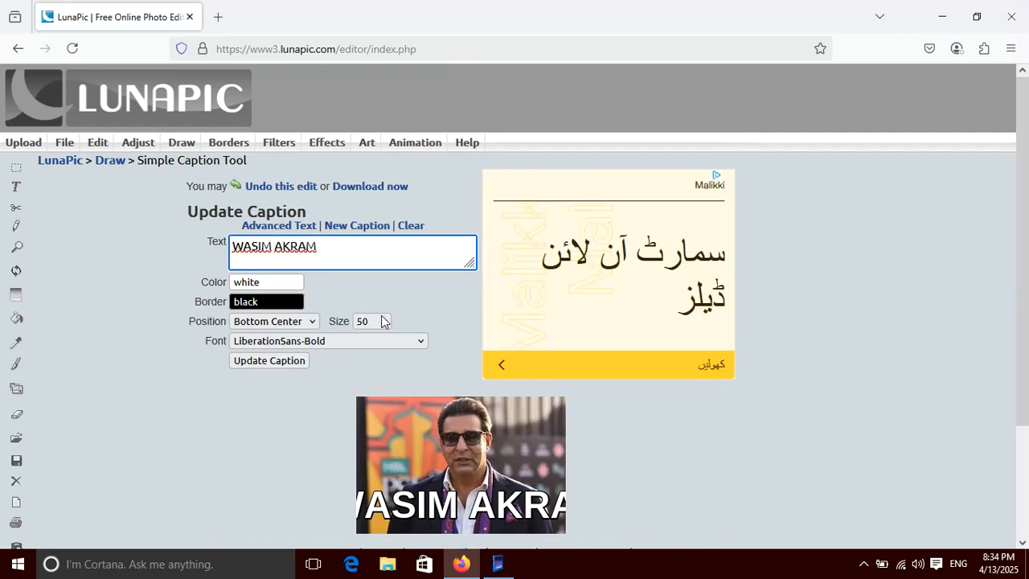
Step: Update the portrait's caption with size 15 and border color #2986cc
{"action": "left_click", "coordinate": [382, 320]}
{"action": "left_click", "coordinate": [364, 120]}
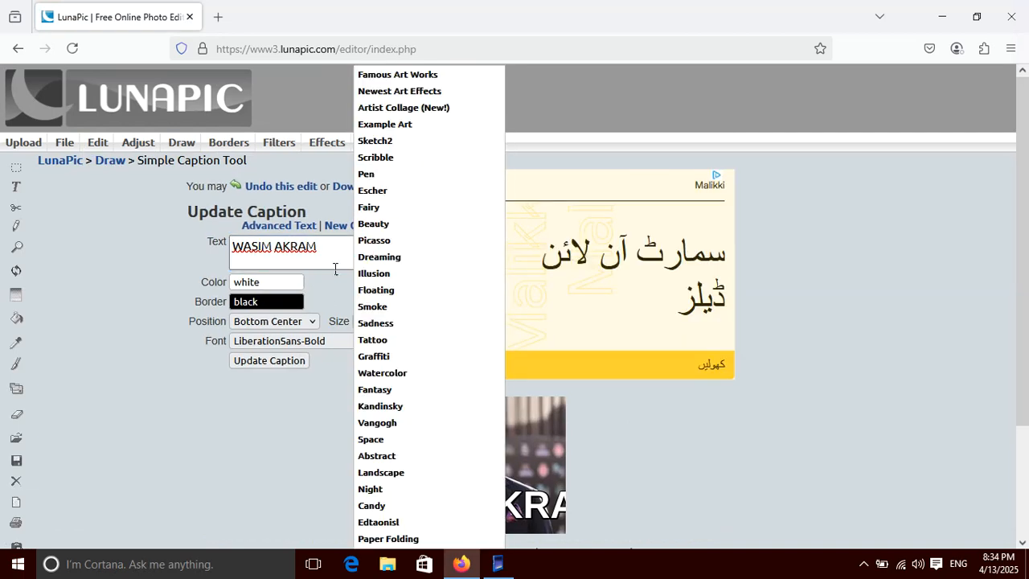
{"action": "left_click", "coordinate": [290, 302]}
{"action": "left_click", "coordinate": [311, 342]}
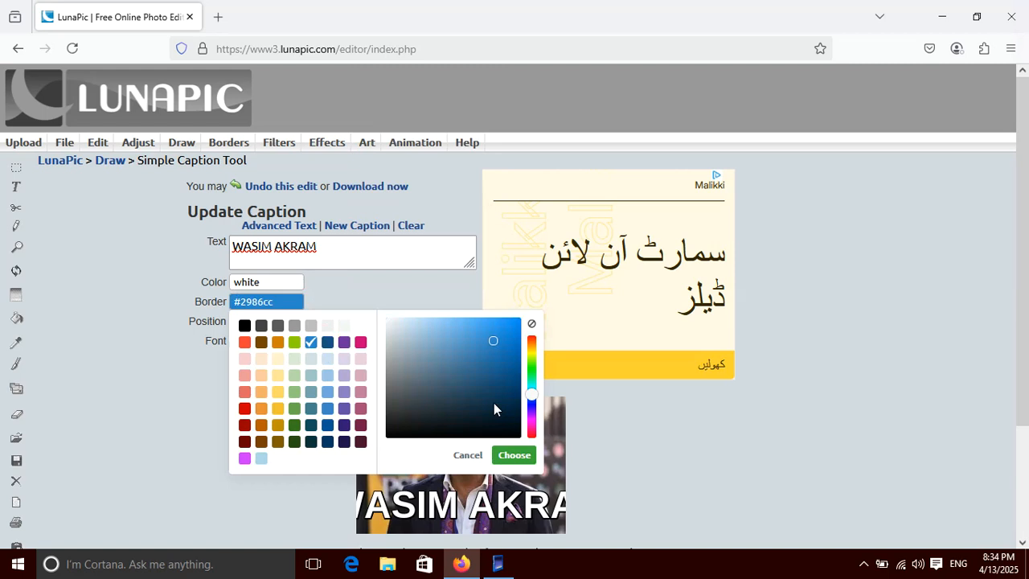
{"action": "left_click", "coordinate": [525, 458]}
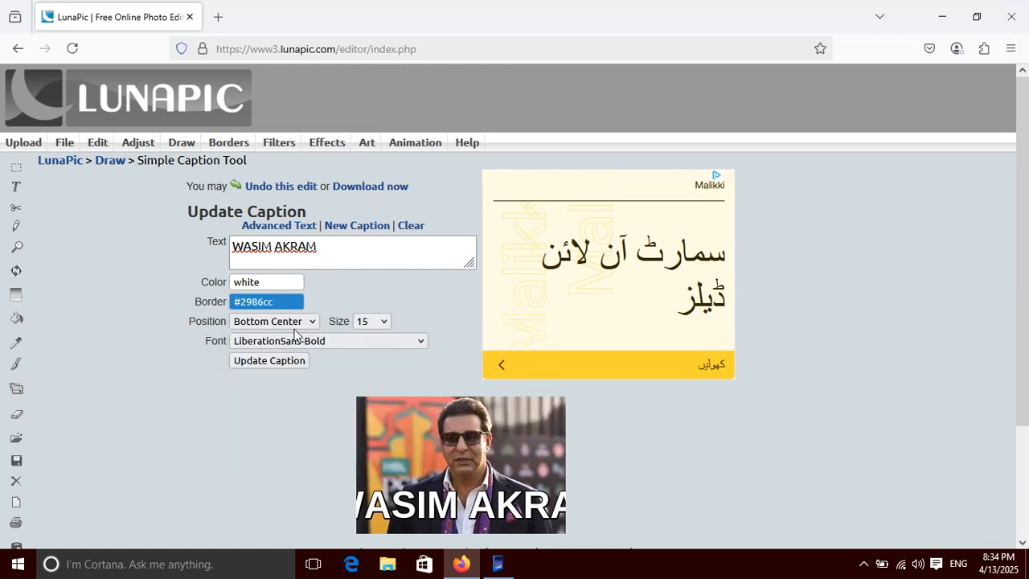
{"action": "left_click", "coordinate": [291, 363]}
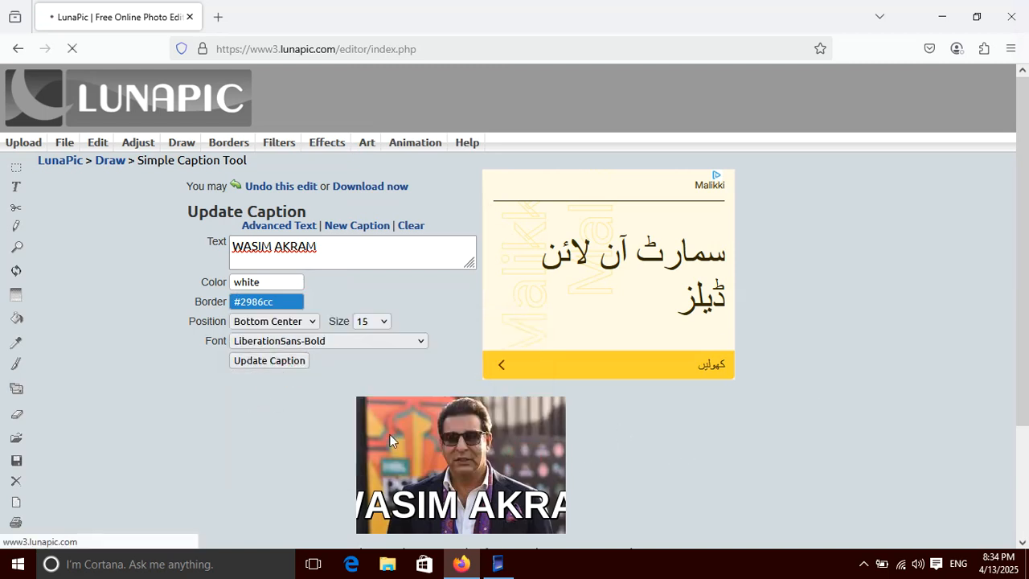
{"action": "mouse_move", "coordinate": [461, 563]}
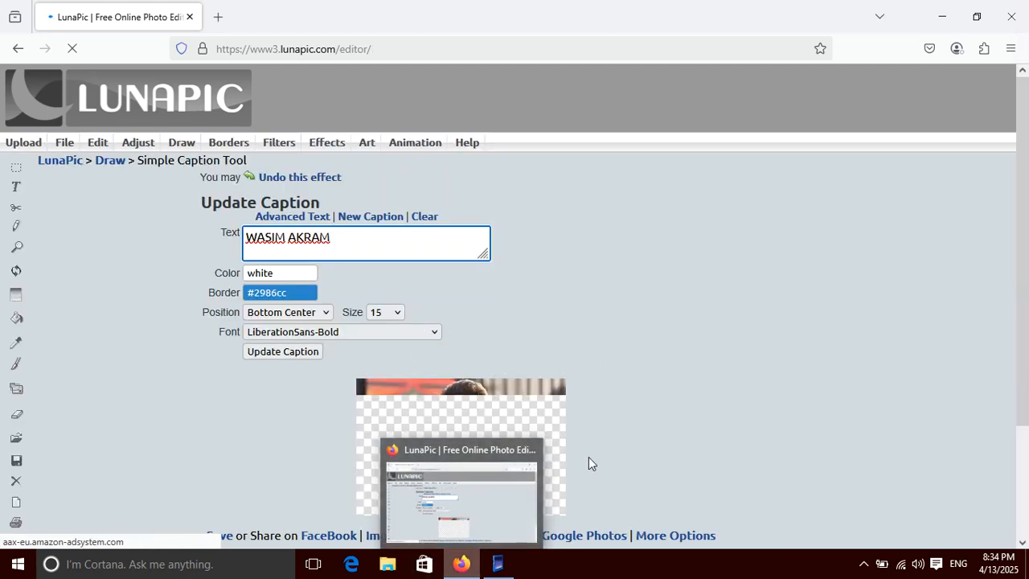
{"action": "scroll", "coordinate": [1023, 299], "scroll_direction": "down", "scroll_amount": 2}
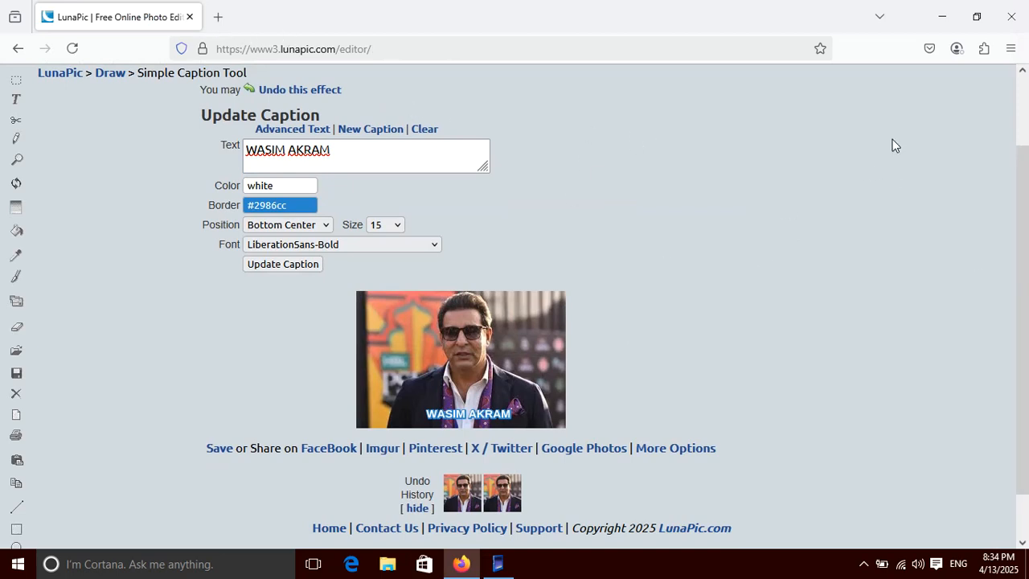
{"action": "scroll", "coordinate": [482, 241], "scroll_direction": "up", "scroll_amount": 2}
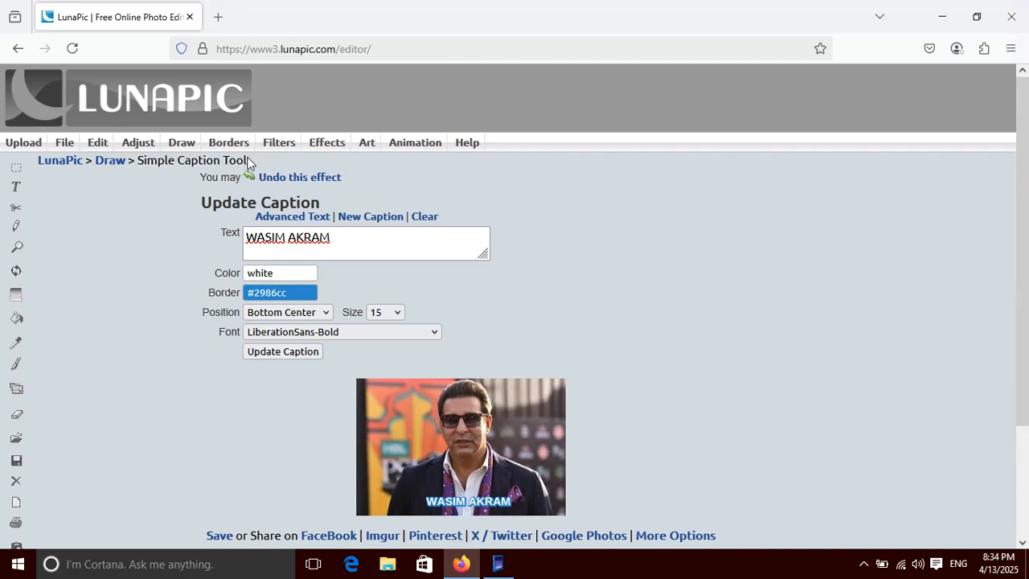
Step: Restart LunaPic from the desktop and upload the image file "wasim akram 2"
{"action": "left_click", "coordinate": [1014, 9]}
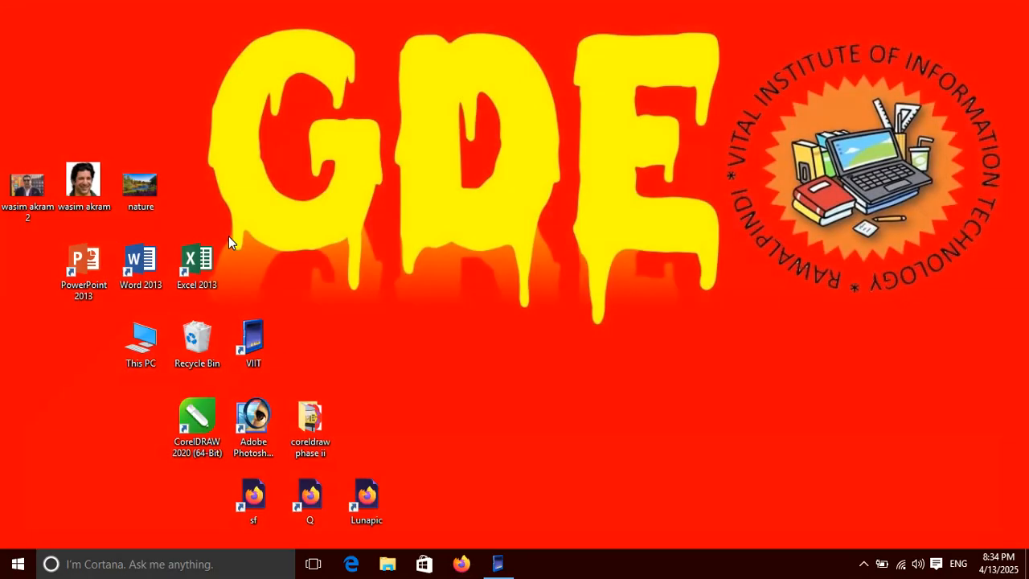
{"action": "double_click", "coordinate": [361, 482]}
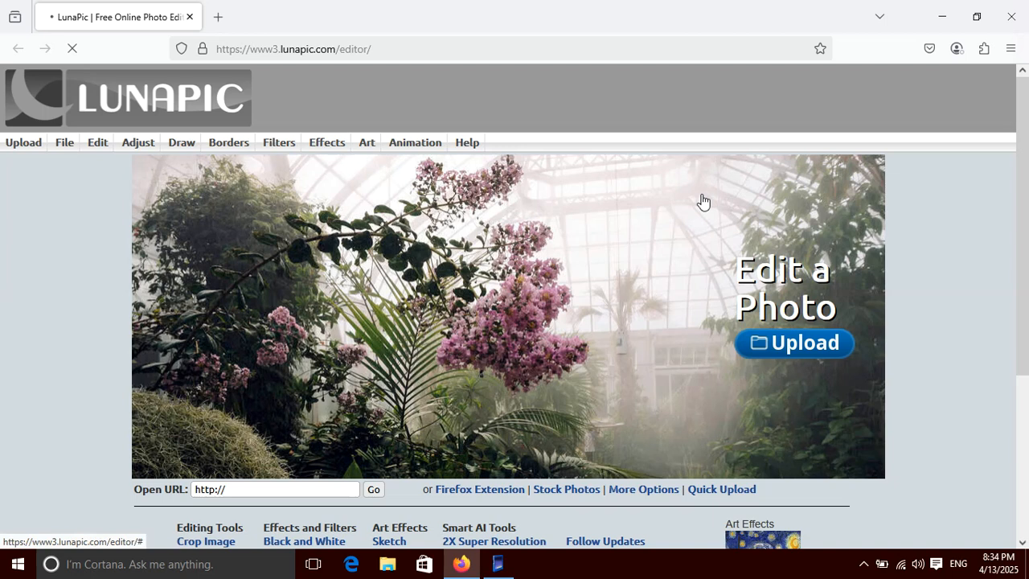
{"action": "left_click", "coordinate": [797, 341]}
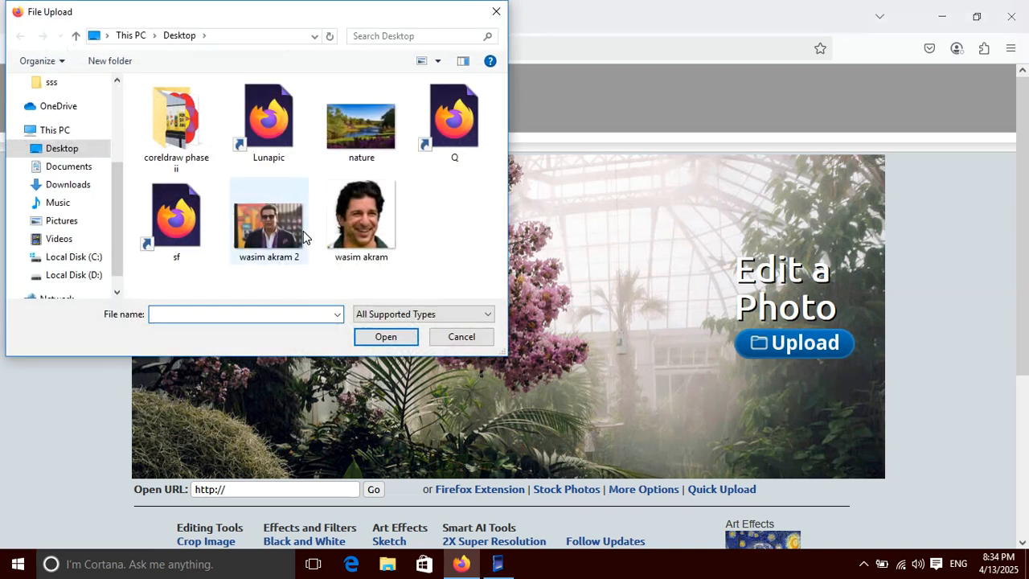
{"action": "double_click", "coordinate": [303, 231]}
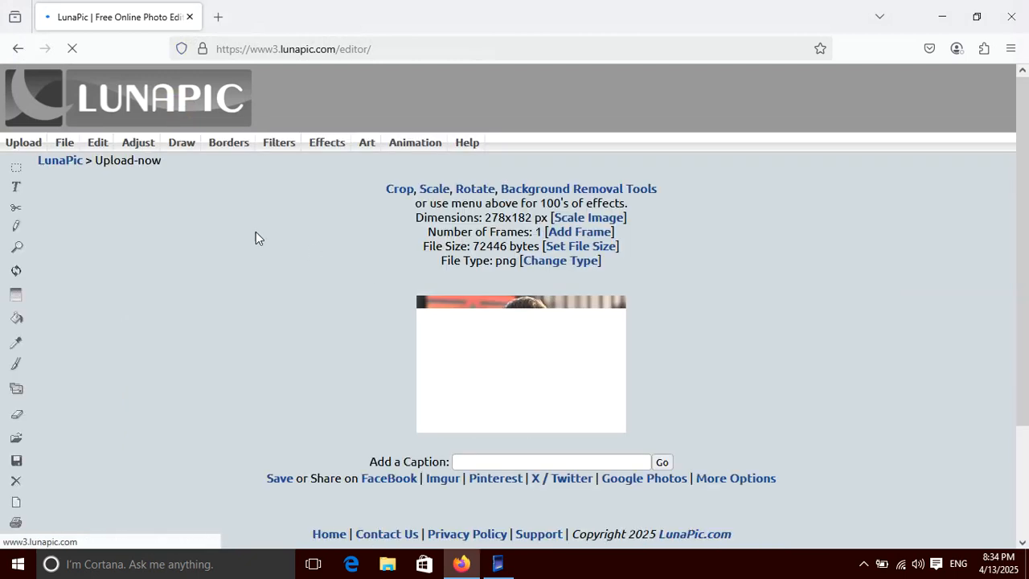
Step: Apply the Glass Button border effect to the uploaded portrait
{"action": "mouse_move", "coordinate": [233, 153]}
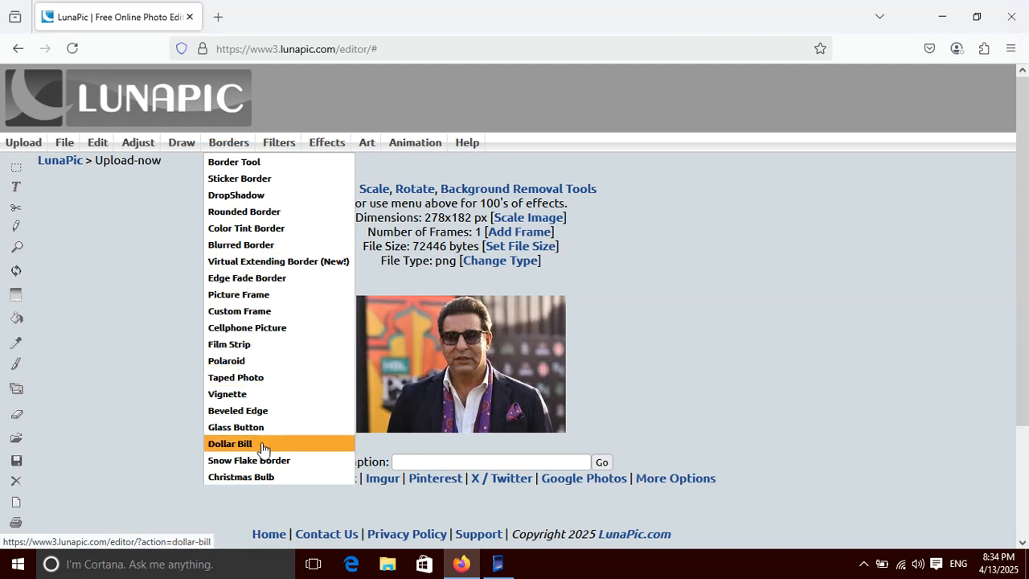
{"action": "left_click", "coordinate": [244, 428]}
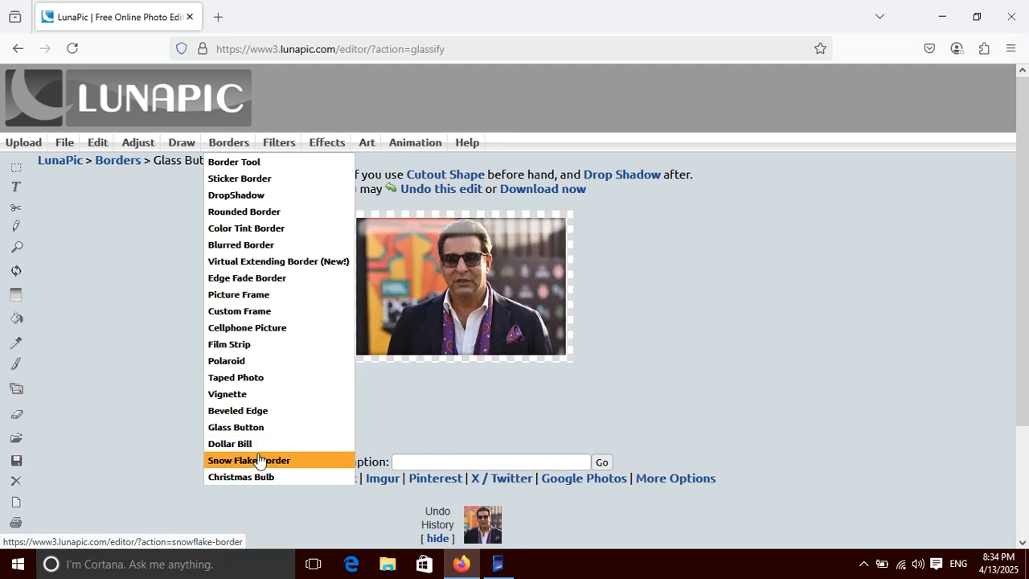
Step: Apply the Snow Flake Border to the portrait, then download the bordered image and view the downloaded file
{"action": "left_click", "coordinate": [254, 462]}
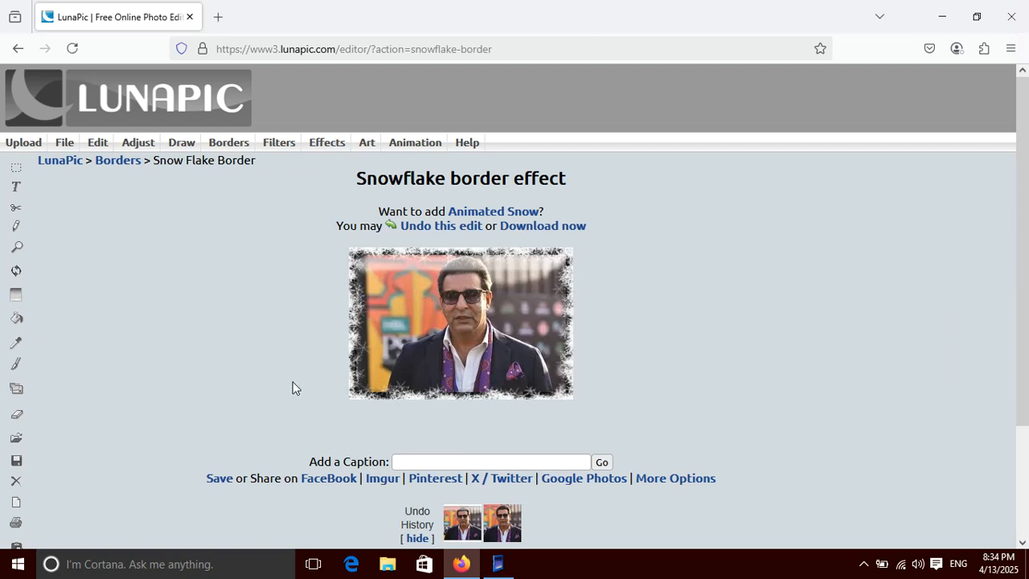
{"action": "left_click", "coordinate": [578, 228]}
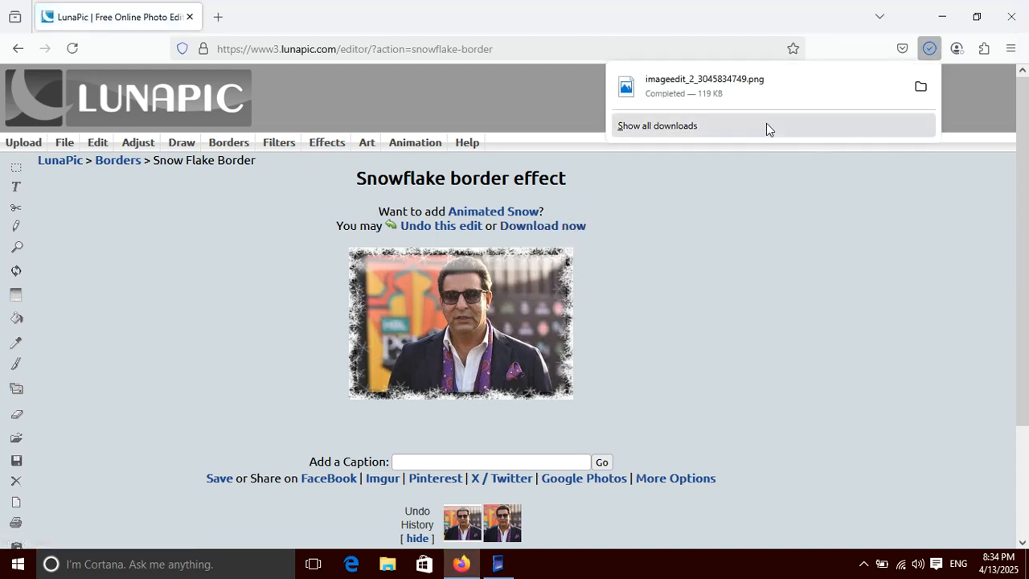
{"action": "left_click", "coordinate": [734, 82]}
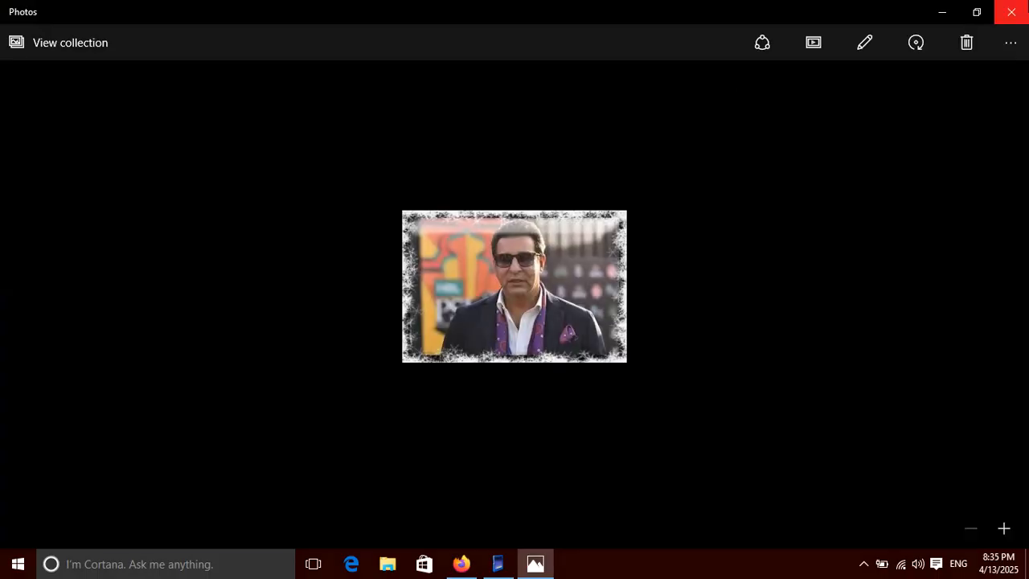
{"action": "left_click", "coordinate": [1011, 11]}
Step: Try the Sticker Border effect on the snowflake-bordered portrait and undo it
{"action": "mouse_move", "coordinate": [227, 155]}
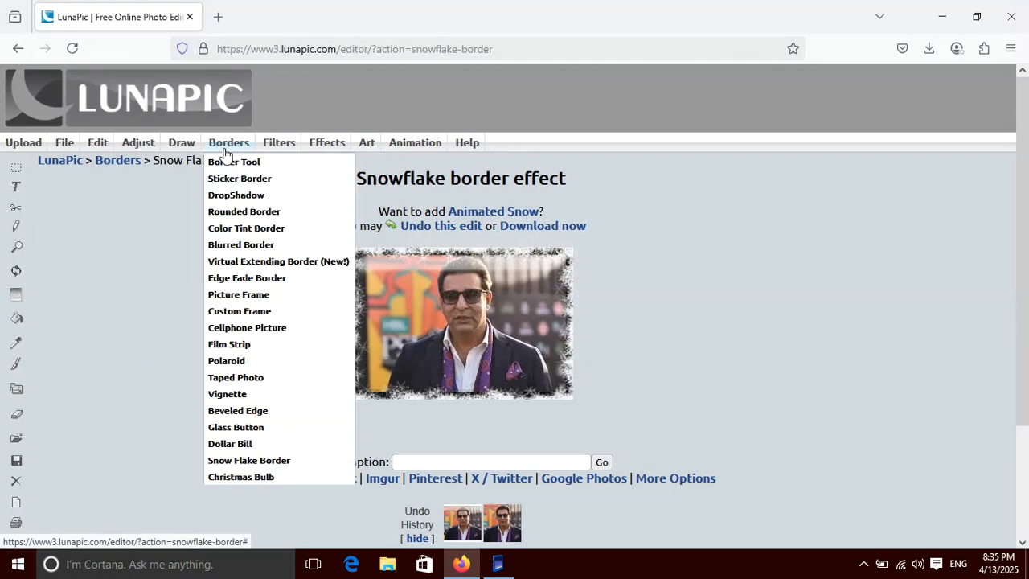
{"action": "left_click", "coordinate": [248, 179]}
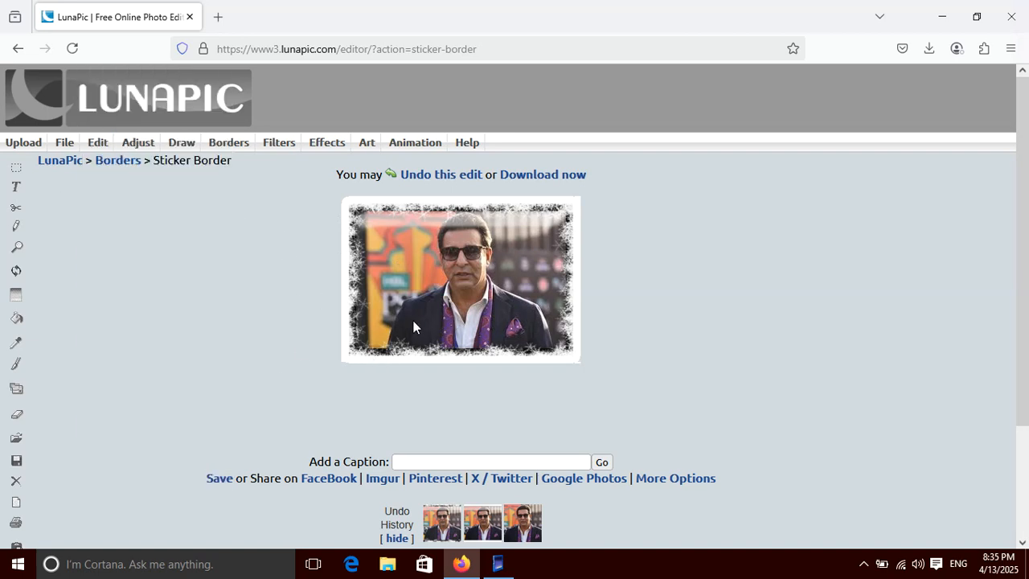
{"action": "mouse_move", "coordinate": [229, 144]}
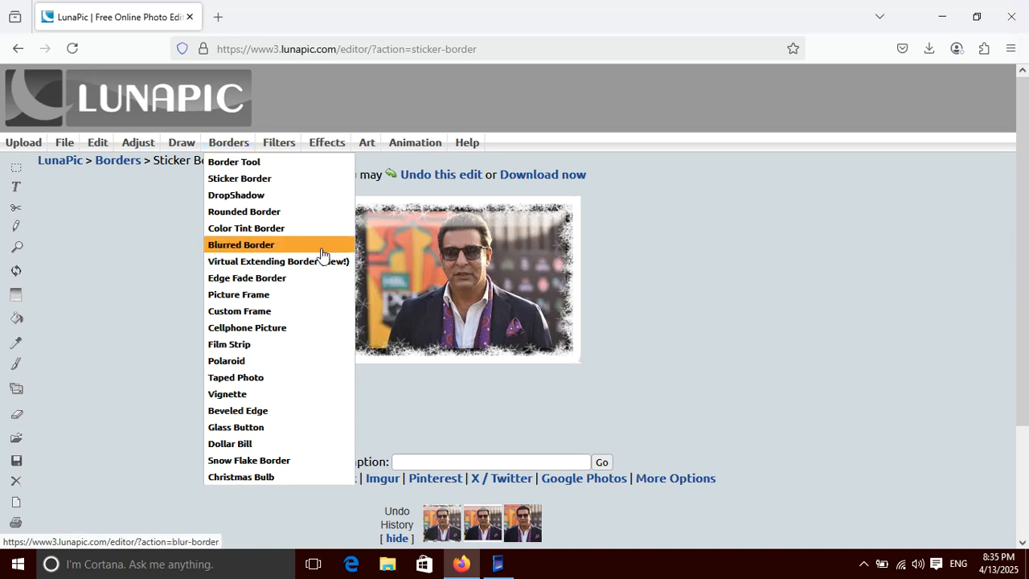
{"action": "left_click", "coordinate": [444, 174]}
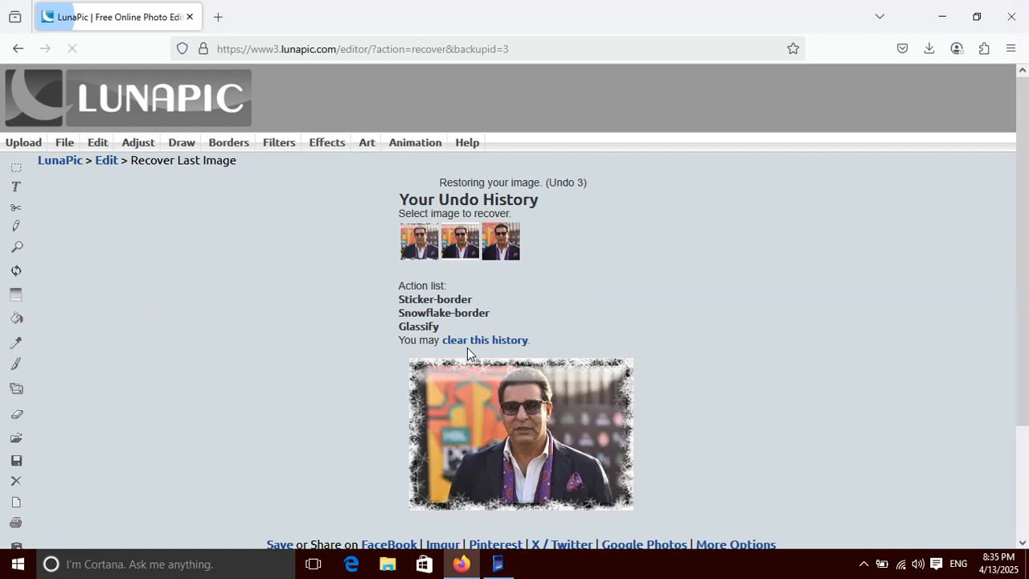
Step: Delete the current image with its undo history and upload the image file "wasim akram 2" again
{"action": "left_click", "coordinate": [308, 341]}
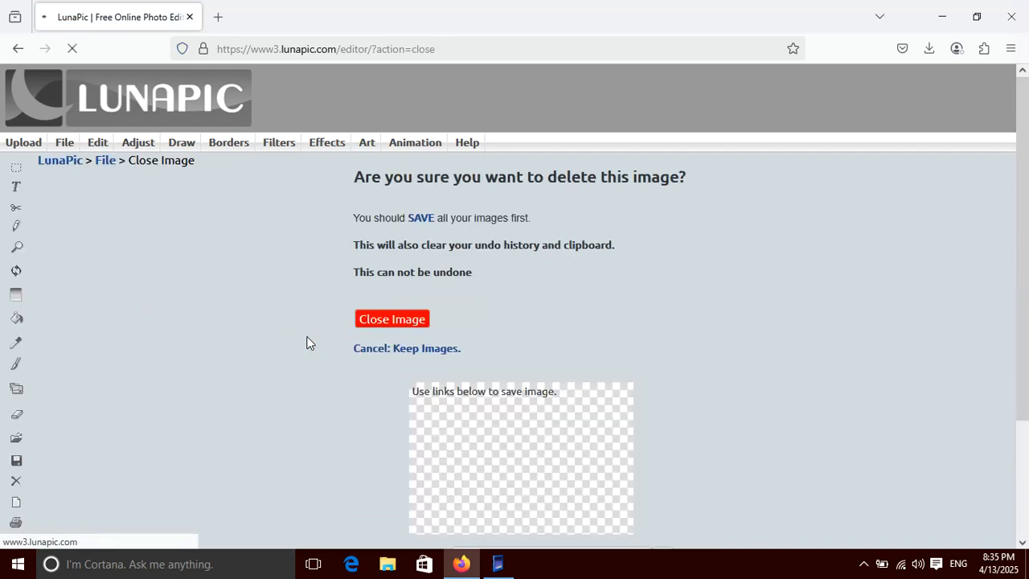
{"action": "left_click", "coordinate": [394, 317]}
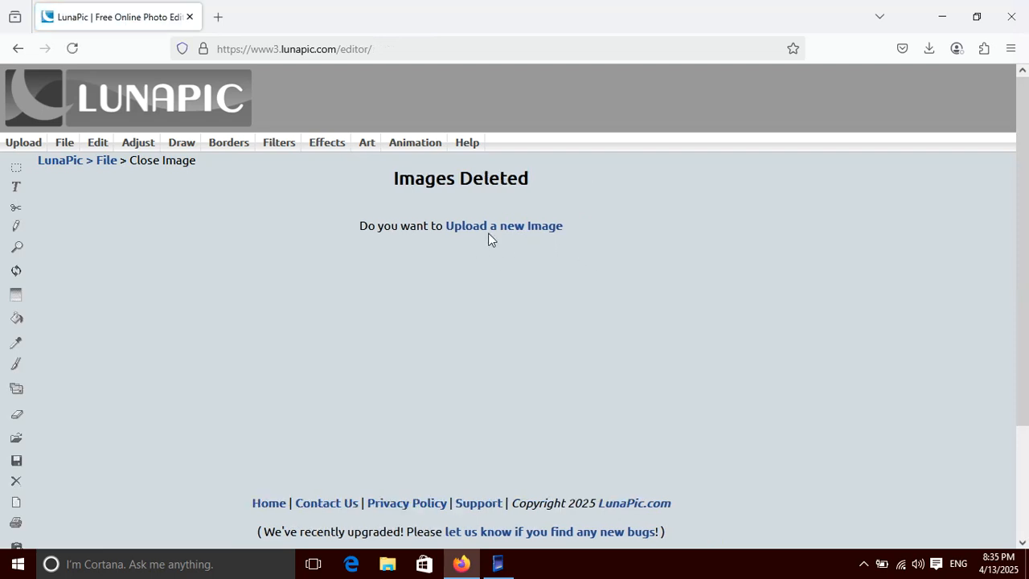
{"action": "left_click", "coordinate": [492, 231]}
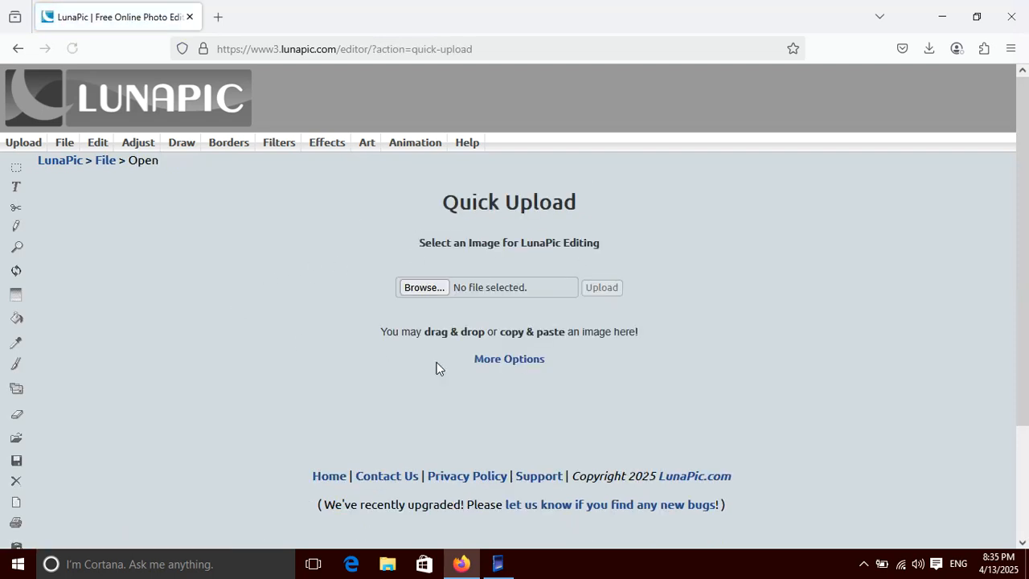
{"action": "left_click", "coordinate": [427, 287]}
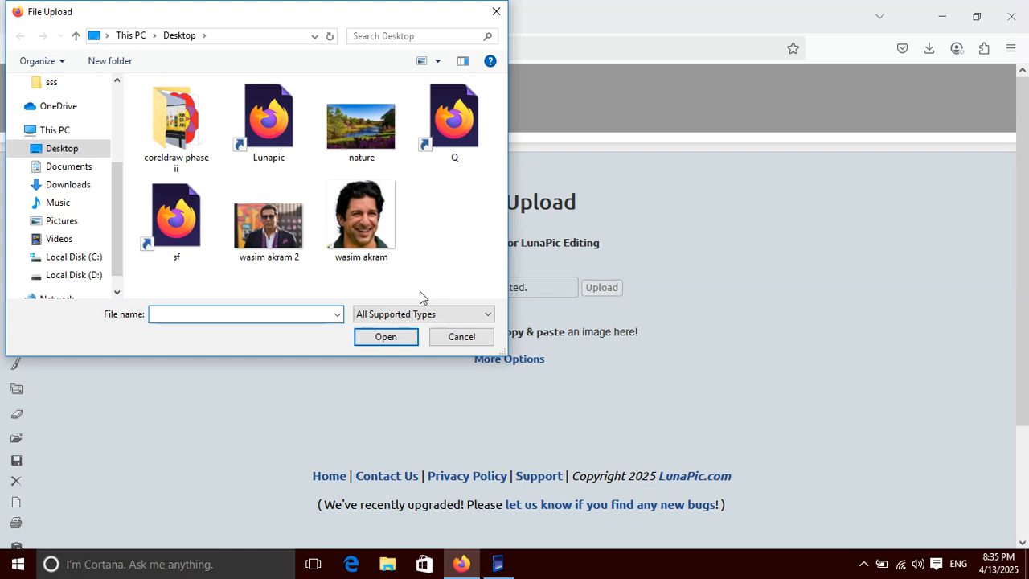
{"action": "double_click", "coordinate": [302, 232]}
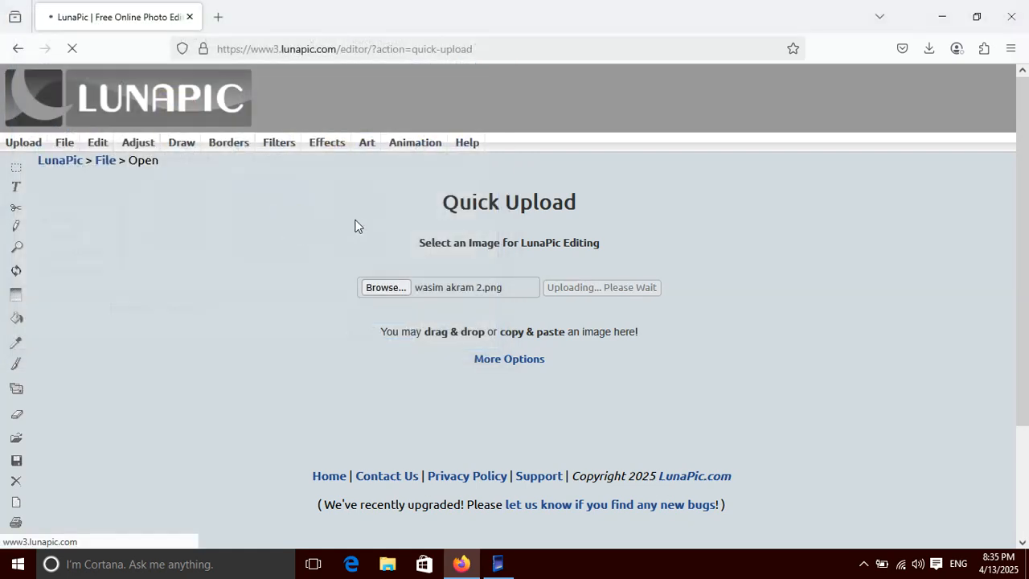
Step: Apply the Cellphone Picture border effect to the uploaded portrait and download the edited image
{"action": "mouse_move", "coordinate": [229, 140]}
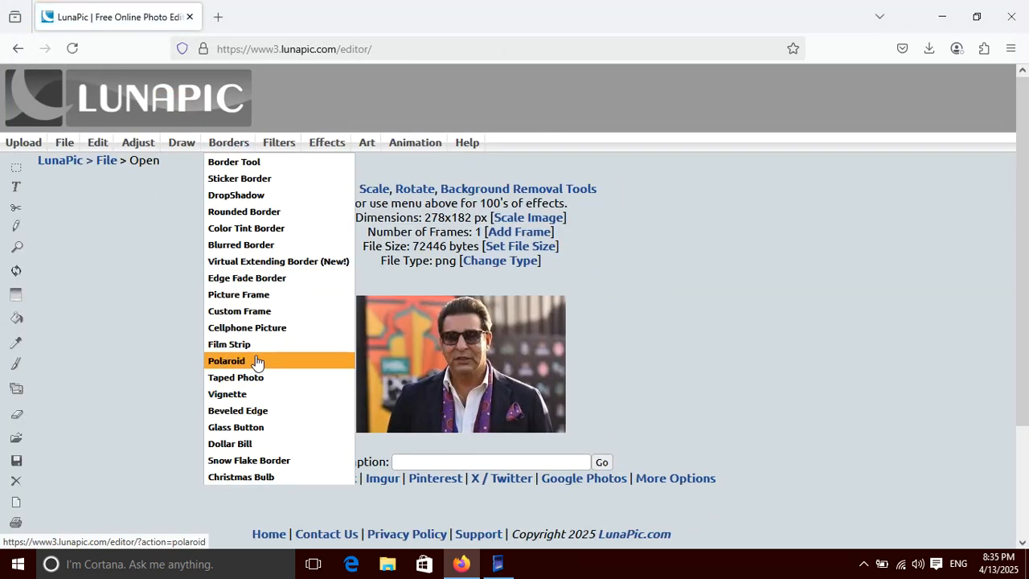
{"action": "left_click", "coordinate": [294, 329]}
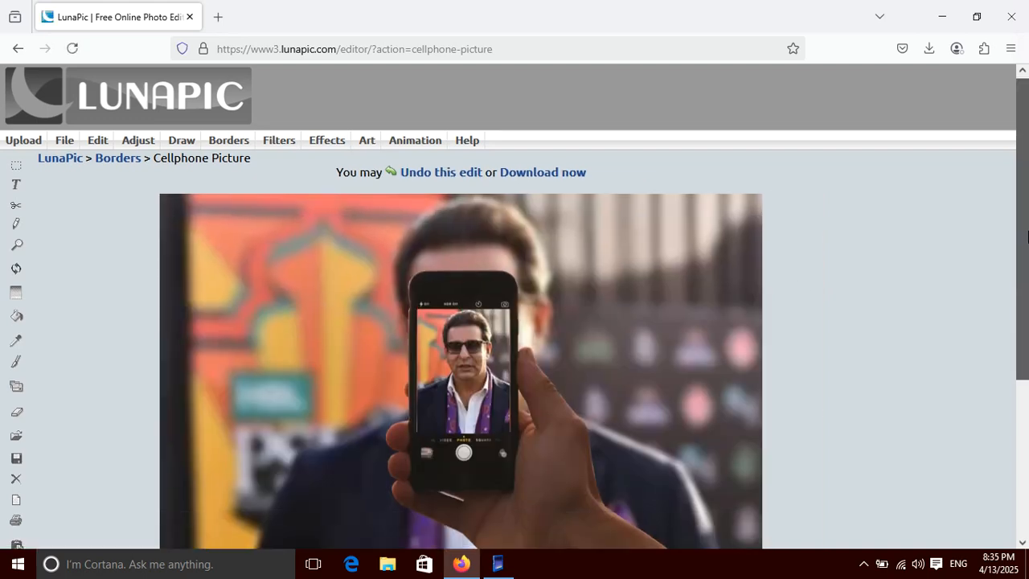
{"action": "scroll", "coordinate": [1028, 312], "scroll_direction": "down", "scroll_amount": 3}
{"action": "left_click_drag", "start_coordinate": [1028, 299], "coordinate": [1028, 274]}
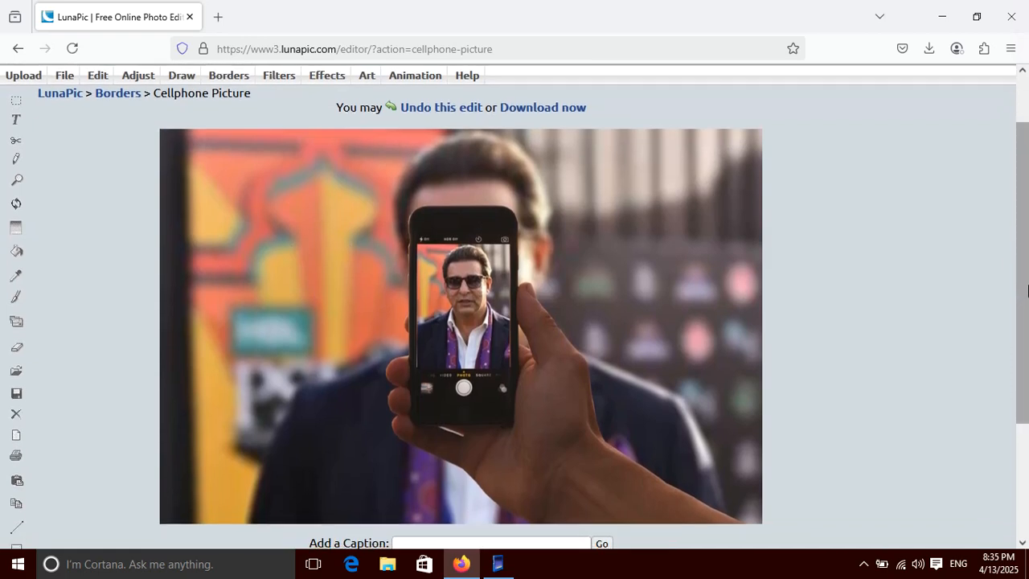
{"action": "left_click", "coordinate": [553, 110]}
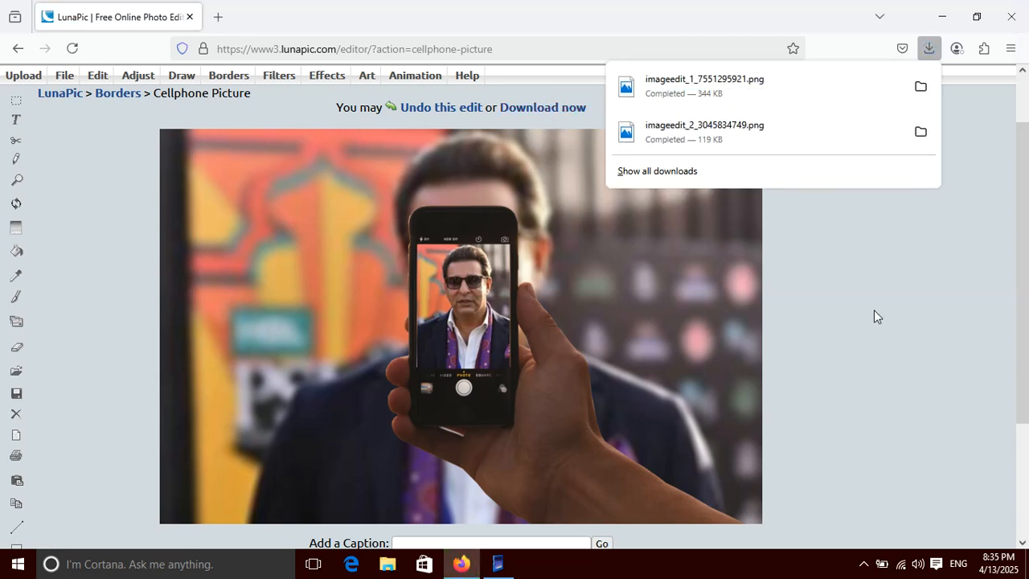
{"action": "left_click", "coordinate": [865, 290]}
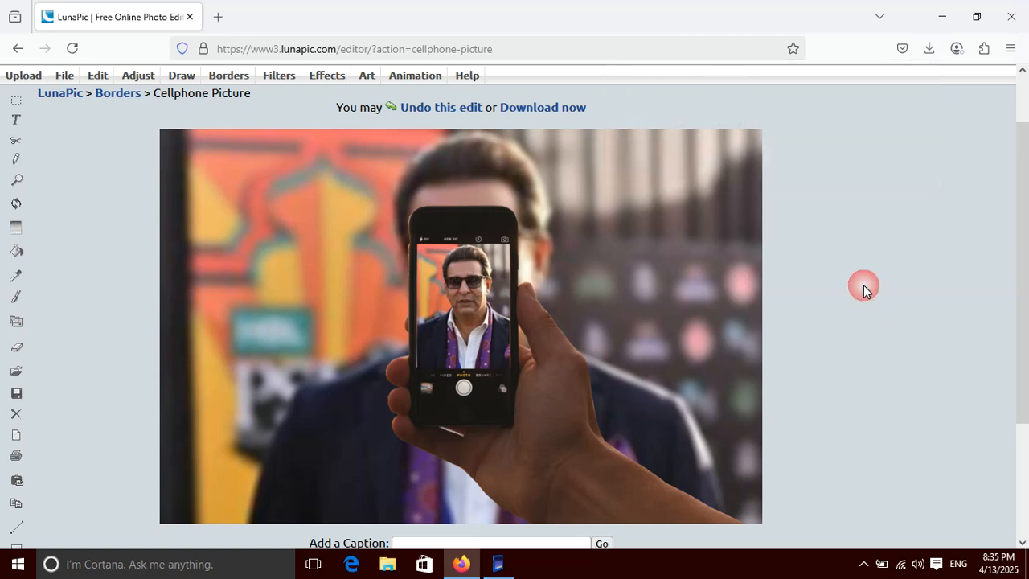
Step: Undo the Cellphone Picture effect and delete the image together with its undo history
{"action": "left_click", "coordinate": [1022, 73]}
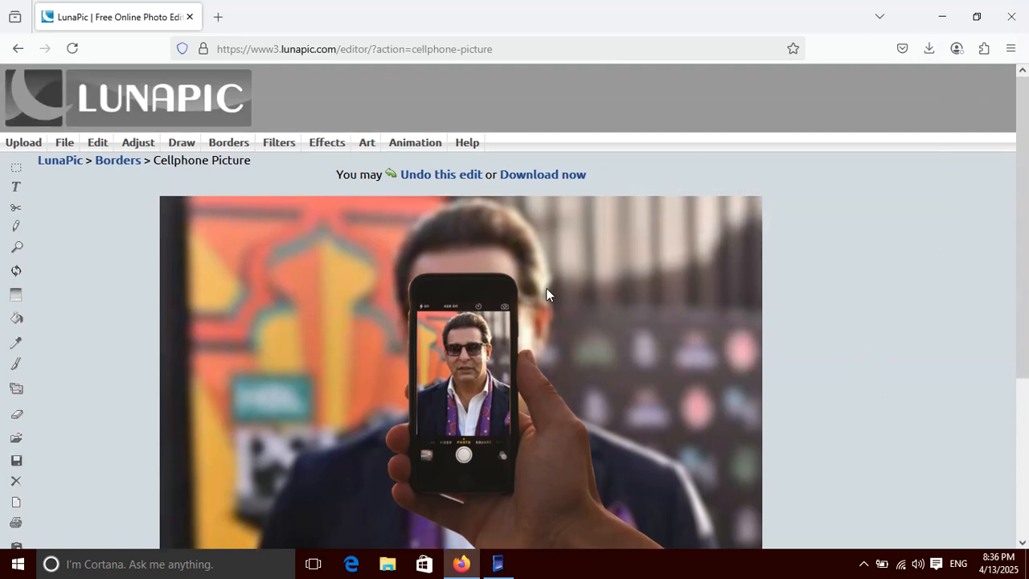
{"action": "left_click", "coordinate": [442, 177]}
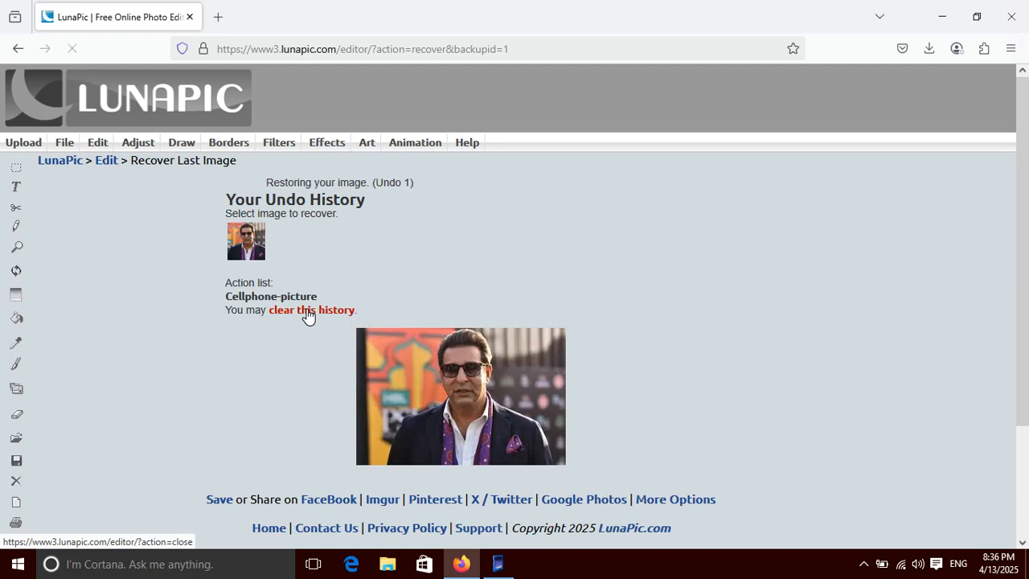
{"action": "left_click", "coordinate": [308, 312]}
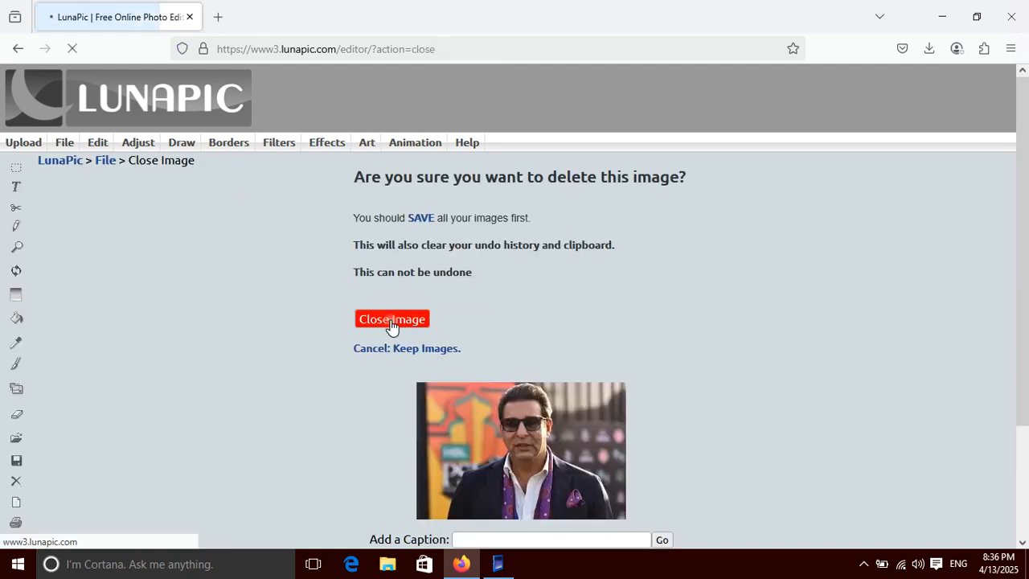
{"action": "left_click", "coordinate": [391, 323]}
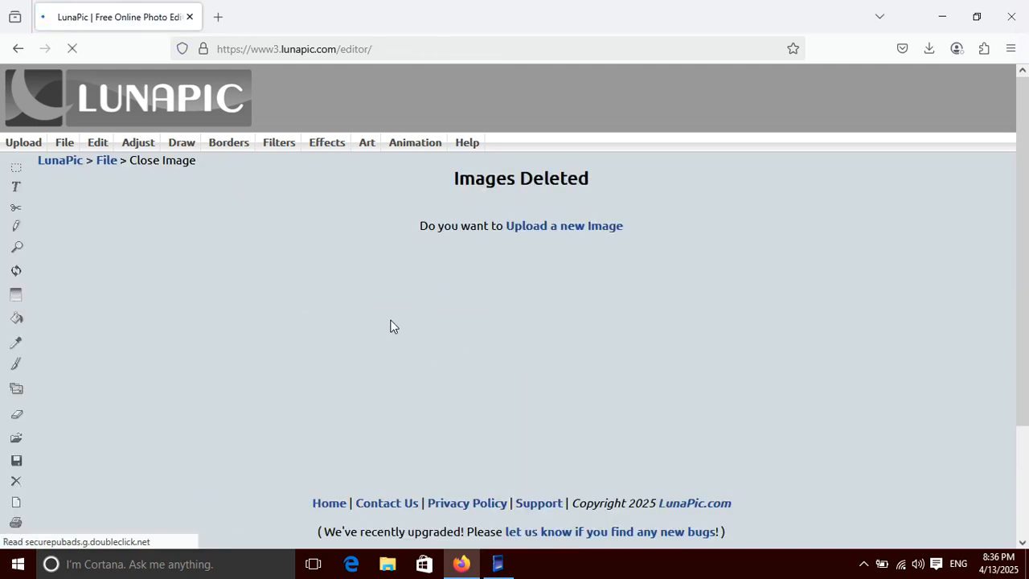
Step: Upload the image file "wasim akram" from the desktop as the new image
{"action": "left_click", "coordinate": [519, 229]}
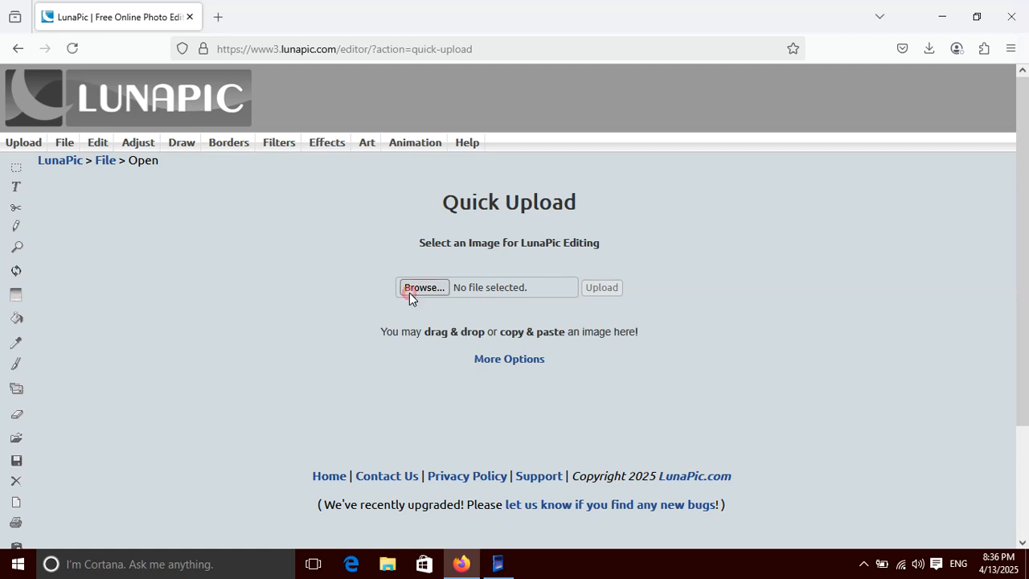
{"action": "left_click", "coordinate": [411, 292]}
{"action": "double_click", "coordinate": [353, 217]}
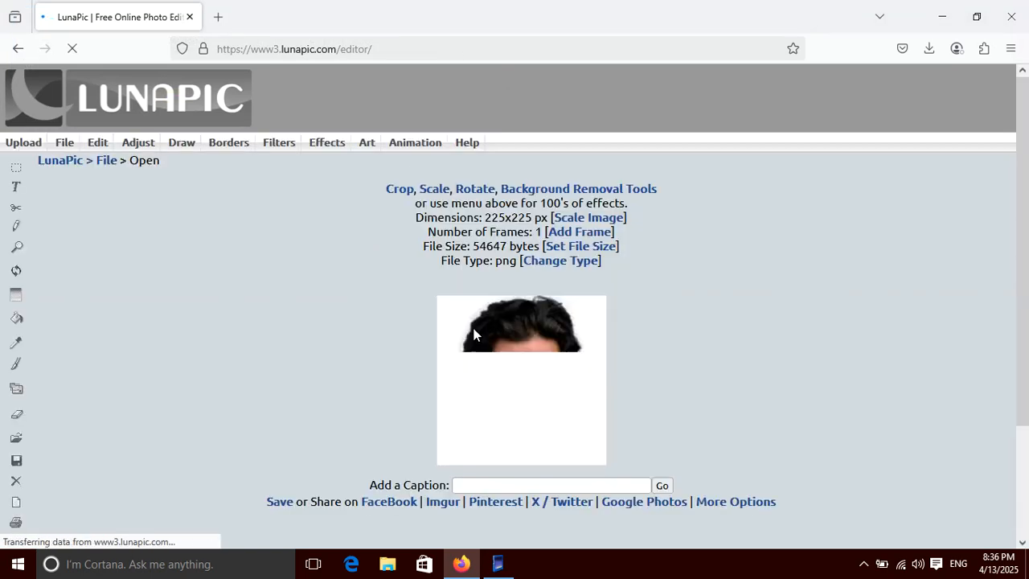
Step: Apply a Color Tint Border to the portrait with the Bird shape and border color #f1c232
{"action": "mouse_move", "coordinate": [236, 151]}
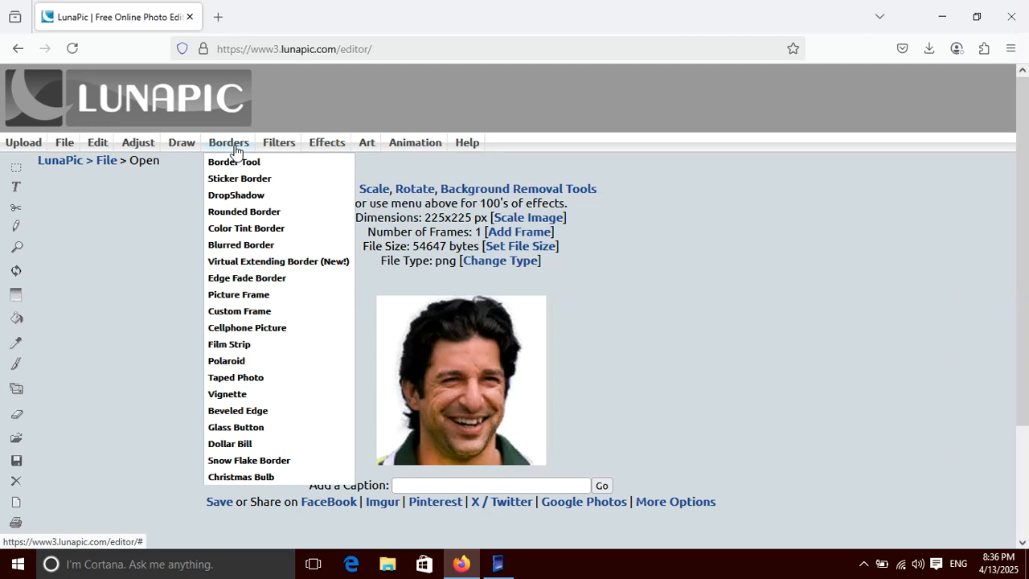
{"action": "left_click", "coordinate": [261, 229]}
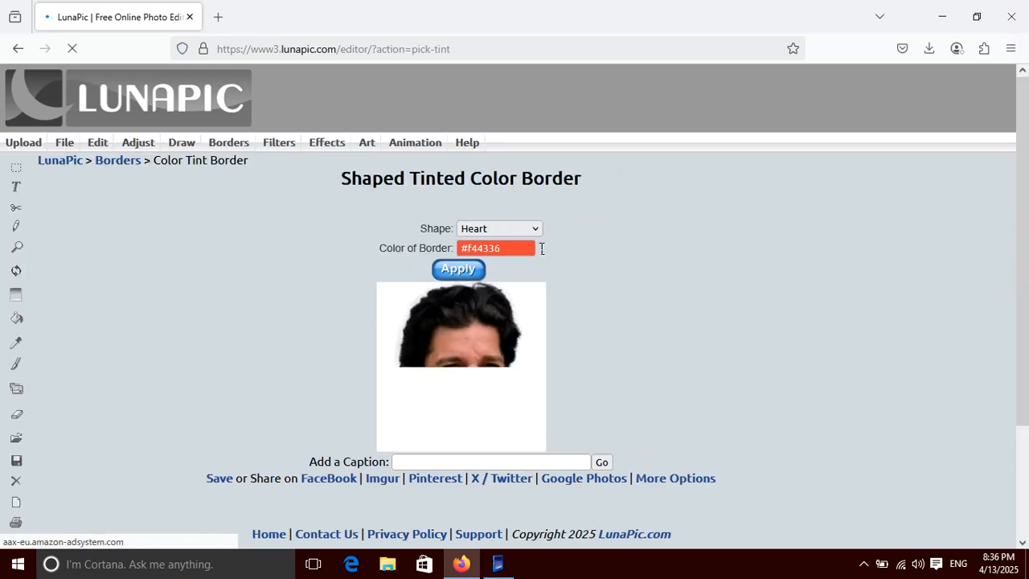
{"action": "left_click", "coordinate": [536, 231]}
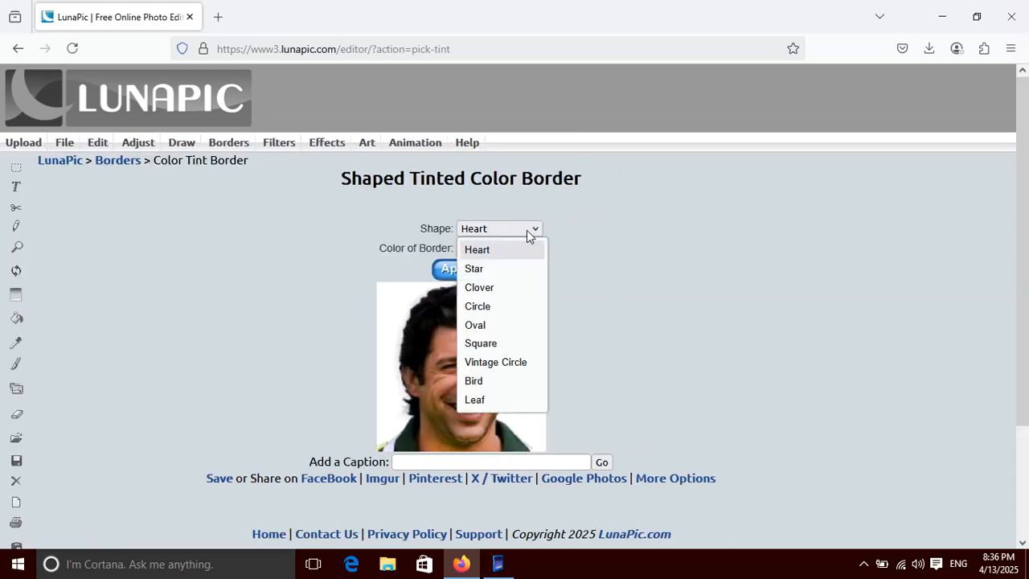
{"action": "left_click", "coordinate": [515, 381]}
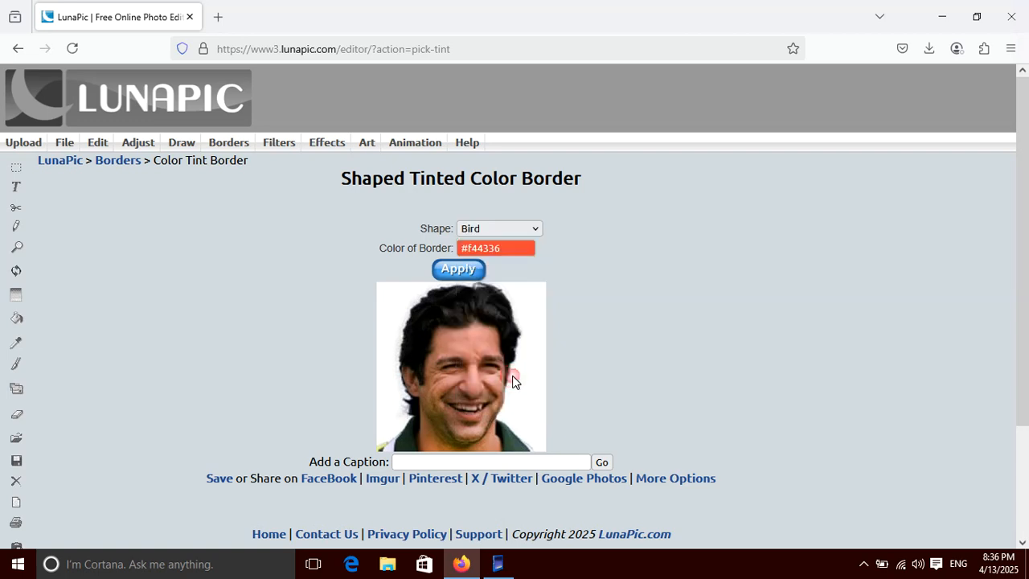
{"action": "left_click", "coordinate": [511, 248]}
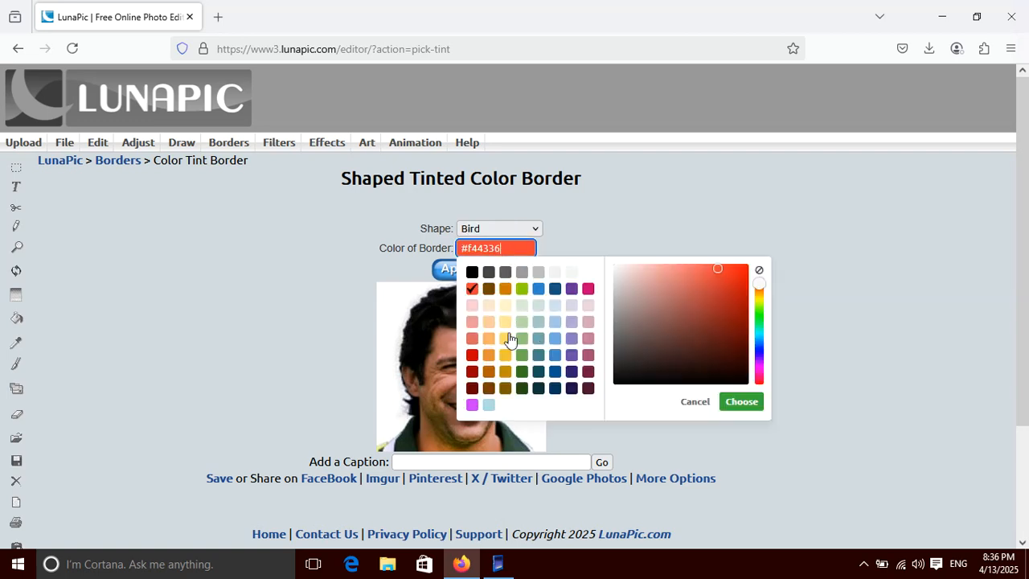
{"action": "left_click", "coordinate": [506, 338]}
{"action": "left_click", "coordinate": [505, 355]}
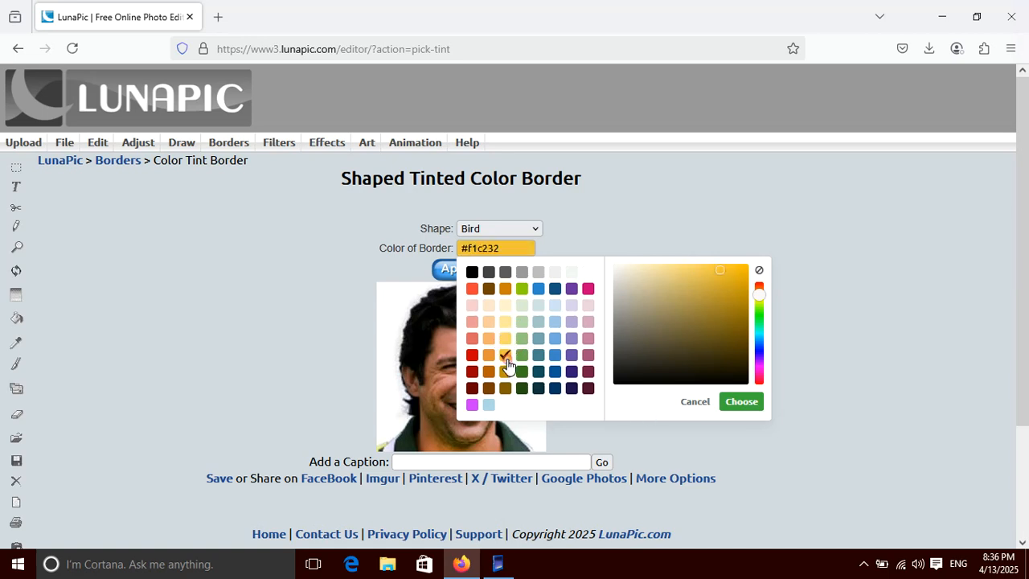
{"action": "left_click", "coordinate": [731, 406]}
{"action": "left_click", "coordinate": [458, 270]}
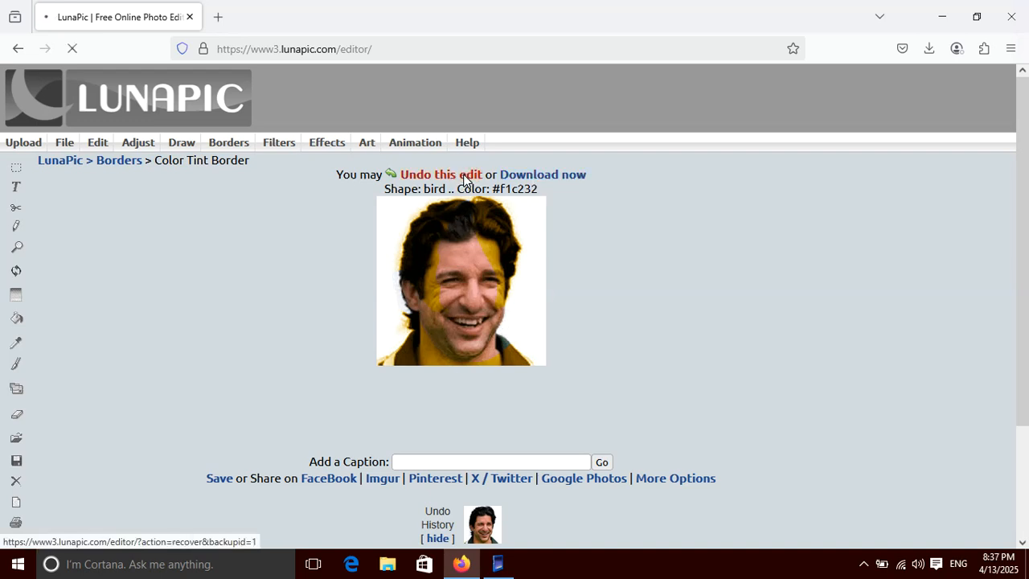
Step: Undo the bird-shaped color tint and delete the image together with its undo history
{"action": "left_click", "coordinate": [466, 181]}
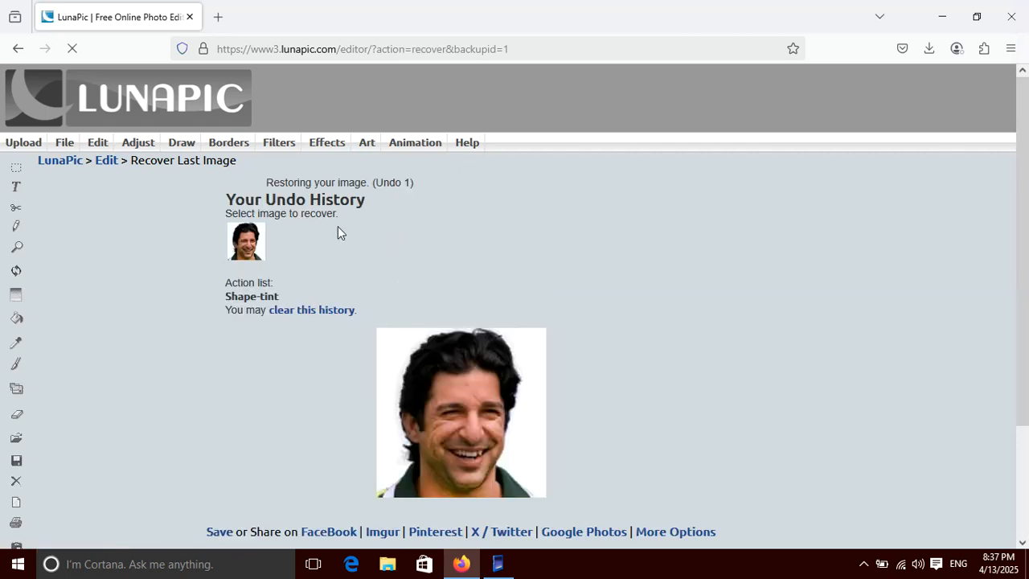
{"action": "left_click", "coordinate": [311, 310]}
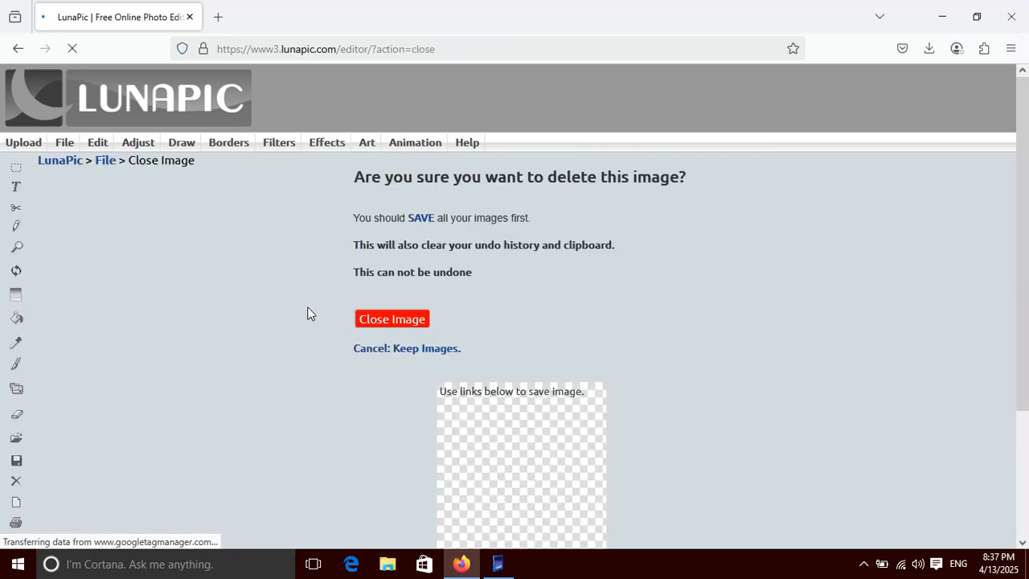
{"action": "left_click", "coordinate": [390, 320]}
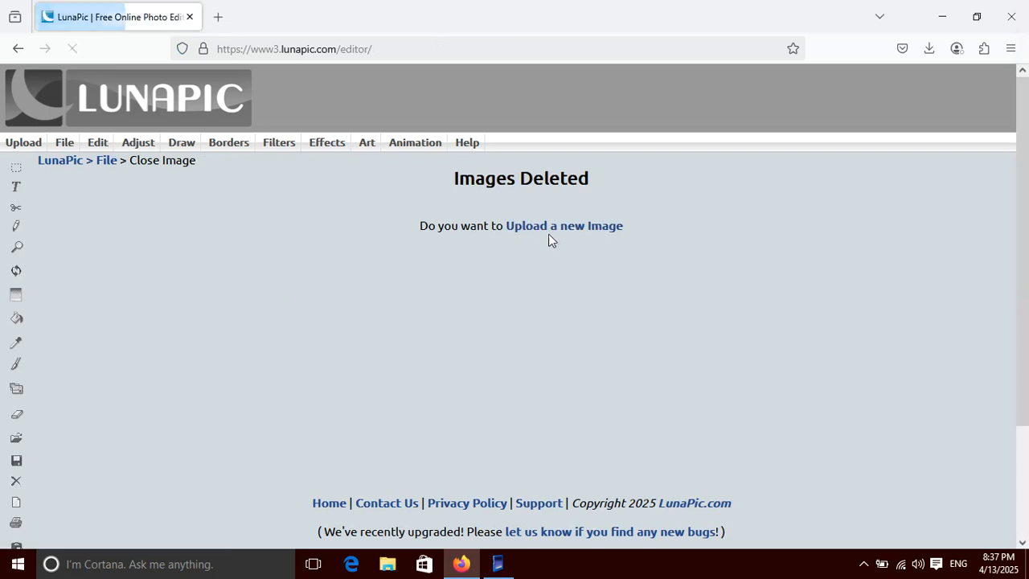
{"action": "left_click", "coordinate": [546, 230]}
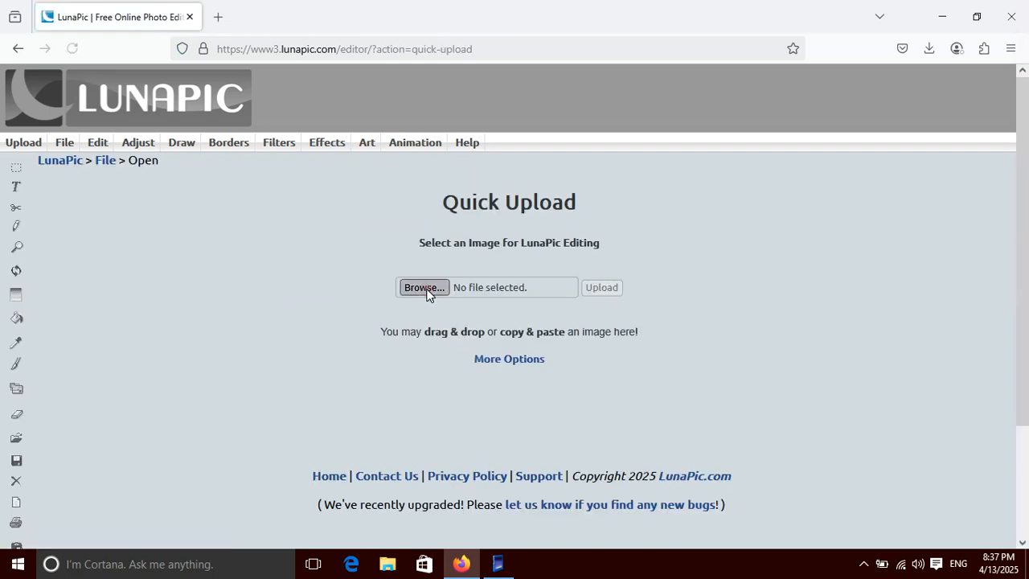
{"action": "left_click", "coordinate": [425, 287]}
{"action": "double_click", "coordinate": [282, 233]}
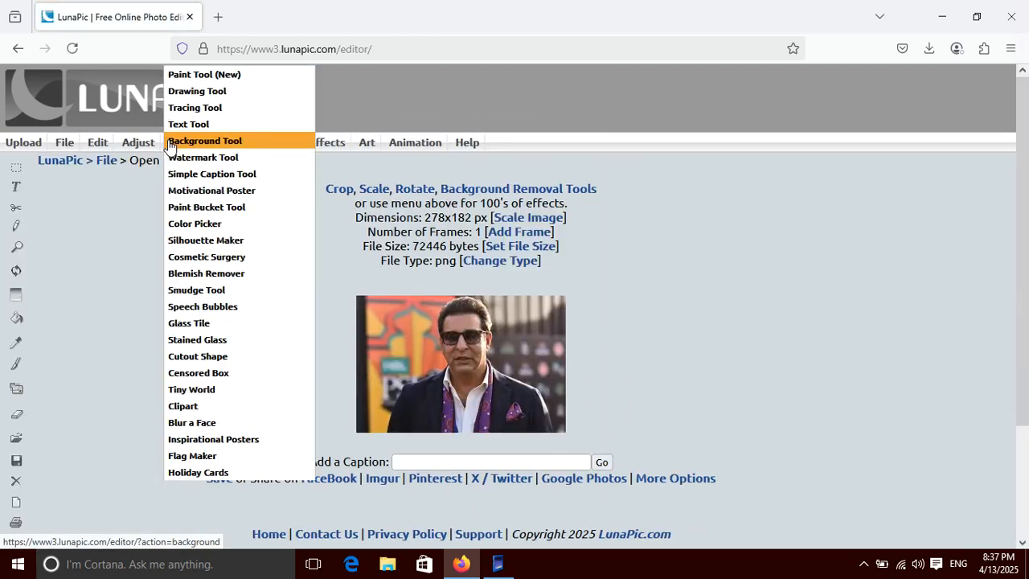
Step: Apply the Taped Photo border to the portrait
{"action": "mouse_move", "coordinate": [245, 141]}
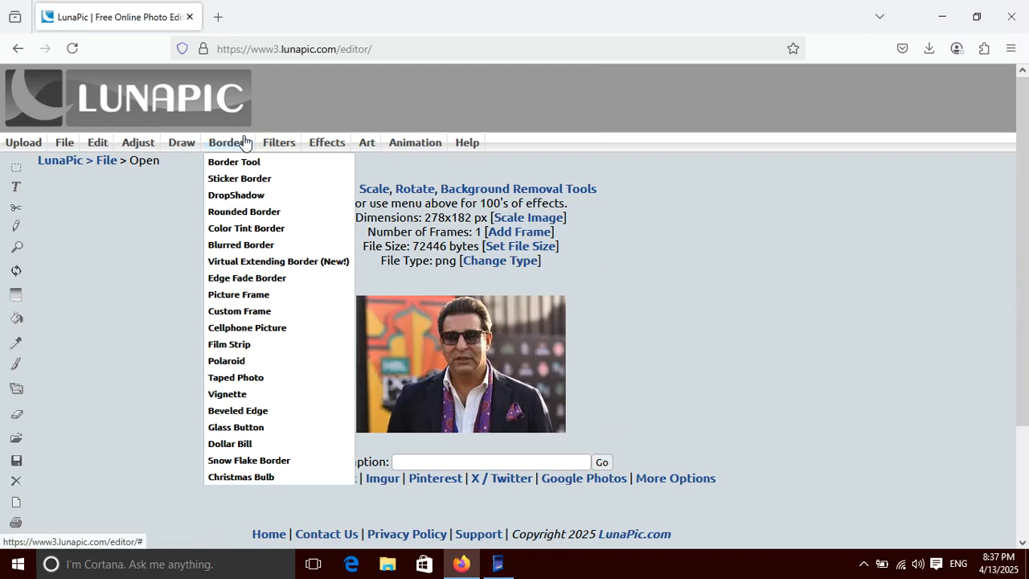
{"action": "left_click", "coordinate": [290, 380]}
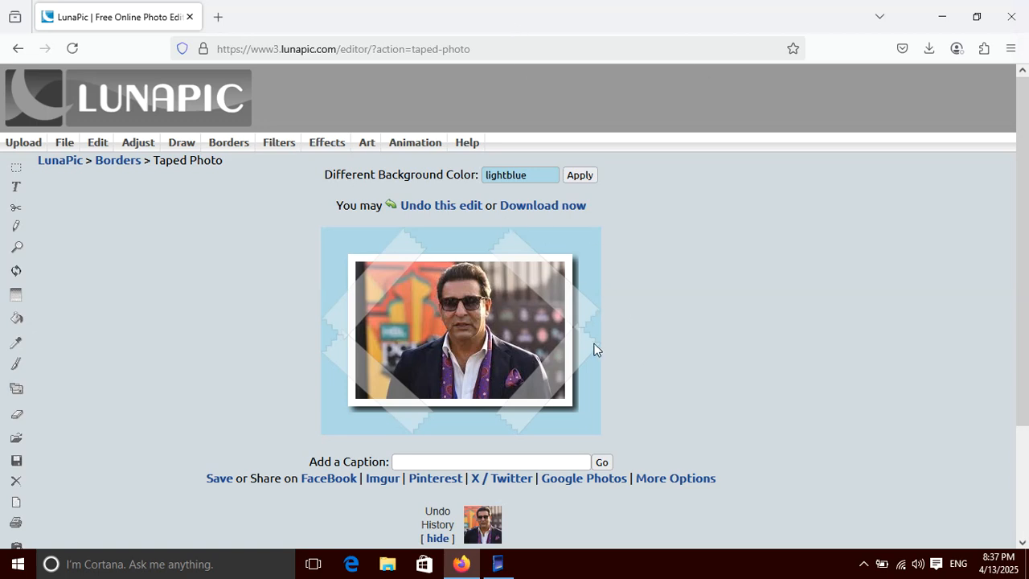
Step: Undo the Taped Photo border and open the page for clearing the undo history
{"action": "left_click", "coordinate": [460, 205]}
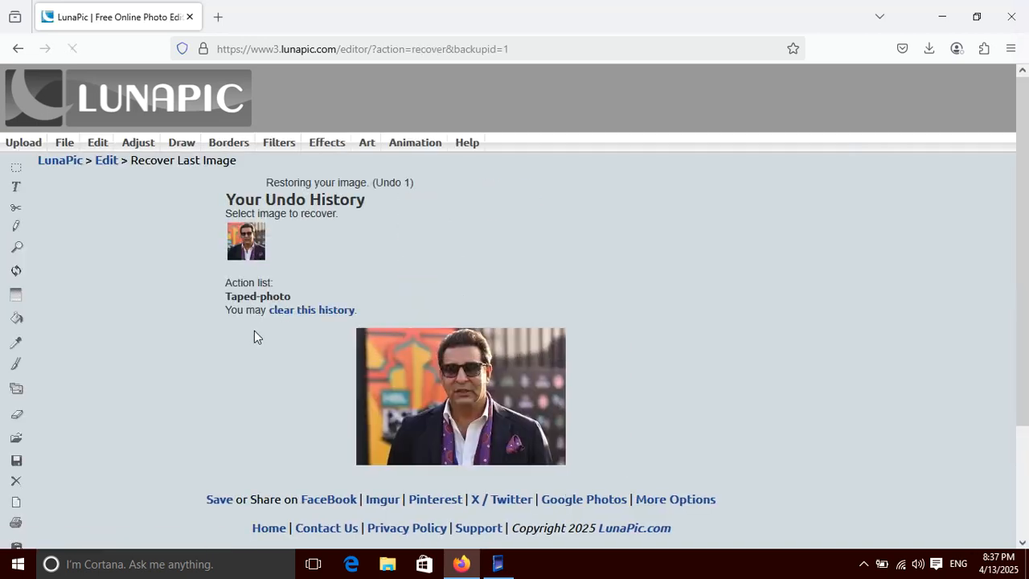
{"action": "left_click", "coordinate": [312, 314]}
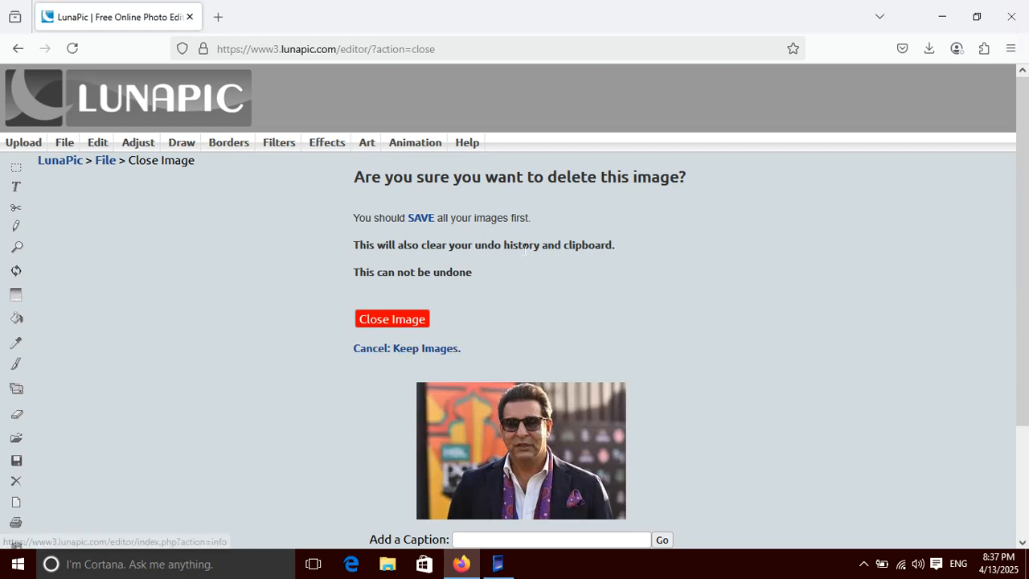
Step: Apply the Christmas Bulb border to the portrait and look over the whole resulting picture
{"action": "mouse_move", "coordinate": [228, 151]}
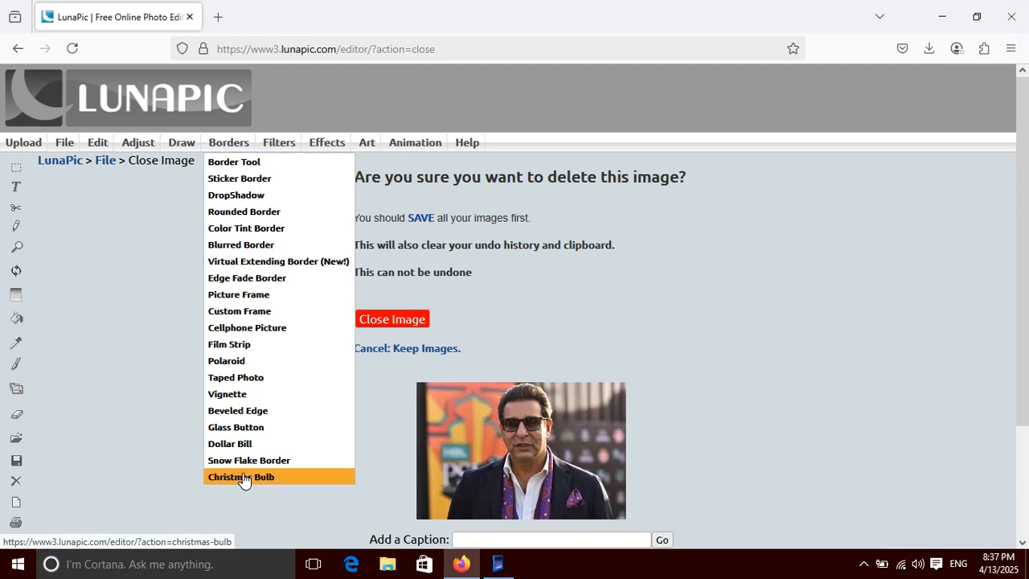
{"action": "left_click", "coordinate": [262, 476]}
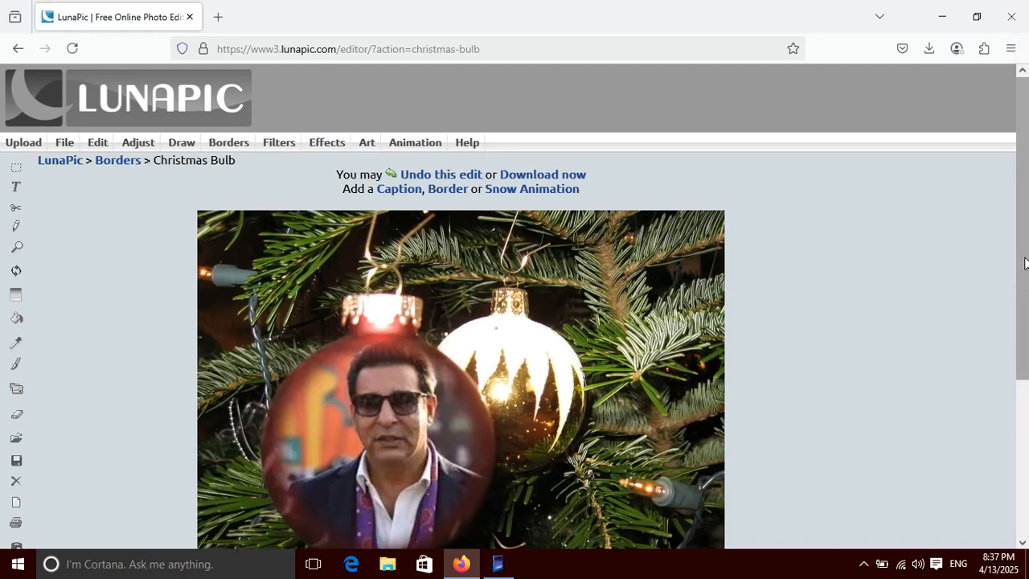
{"action": "scroll", "coordinate": [1025, 263], "scroll_direction": "down", "scroll_amount": 3}
{"action": "scroll", "coordinate": [1026, 322], "scroll_direction": "up", "scroll_amount": 2}
{"action": "scroll", "coordinate": [1026, 338], "scroll_direction": "down", "scroll_amount": 1}
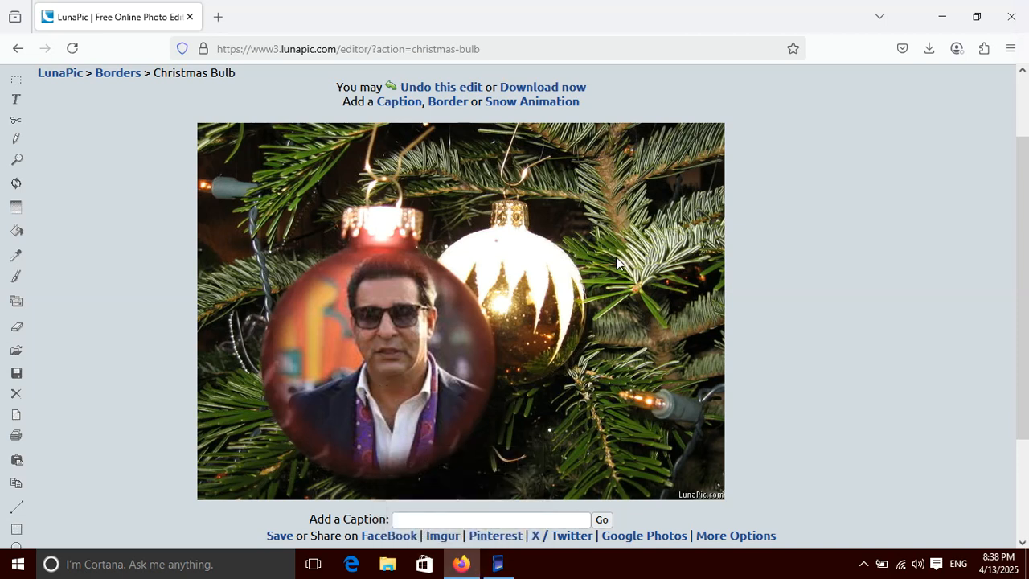
Step: Add the Snow Animation to the Christmas bulb picture and apply the old snowfall effect on top of it
{"action": "left_click", "coordinate": [519, 102]}
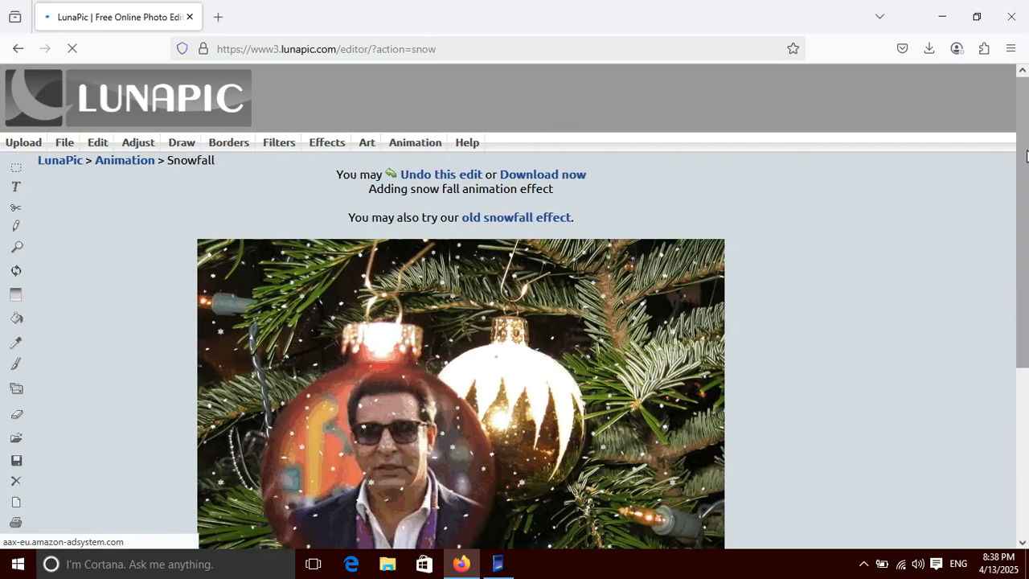
{"action": "left_click_drag", "start_coordinate": [1026, 162], "coordinate": [1028, 234]}
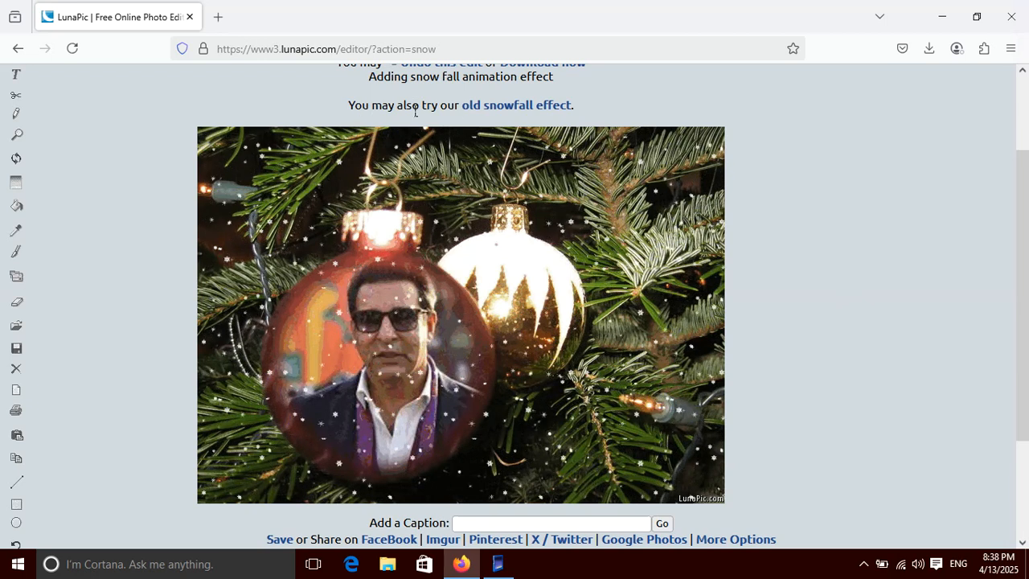
{"action": "left_click", "coordinate": [545, 113]}
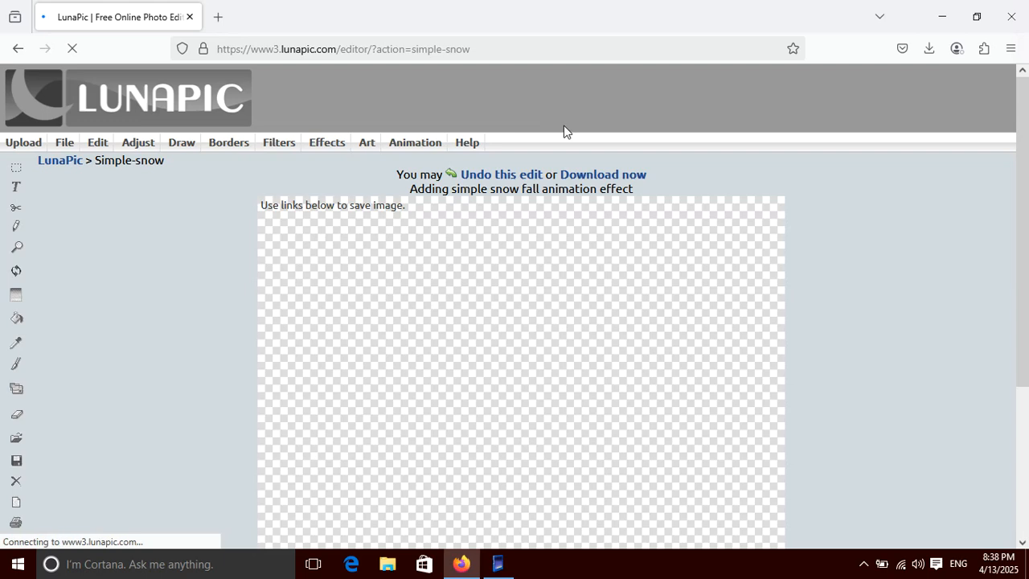
{"action": "scroll", "coordinate": [1028, 189], "scroll_direction": "down", "scroll_amount": 1}
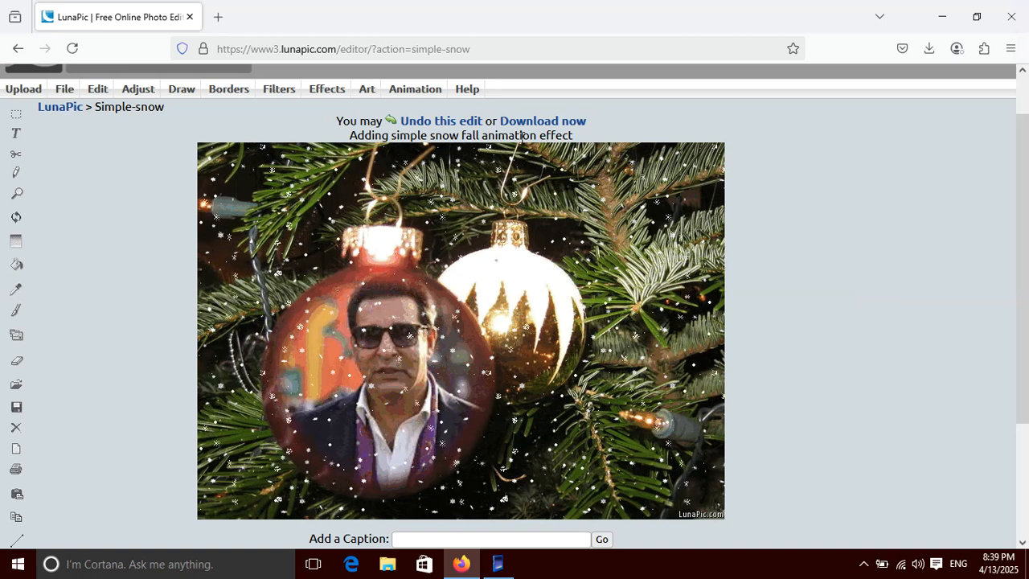
Step: Download the snowy Christmas bulb picture and view the downloaded GIF, closing both the viewer and the browser tab
{"action": "left_click", "coordinate": [544, 126]}
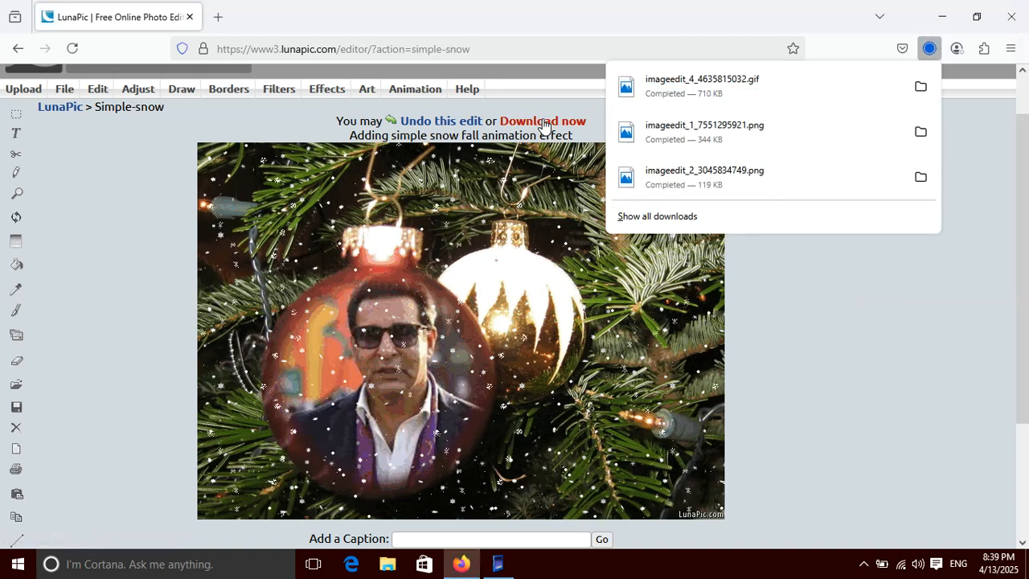
{"action": "left_click", "coordinate": [727, 82]}
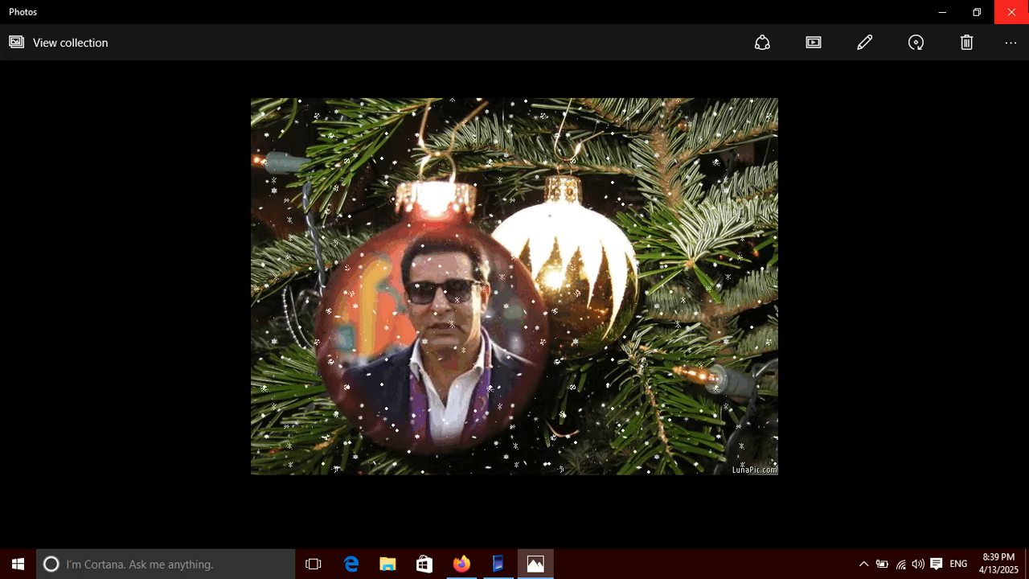
{"action": "left_click", "coordinate": [1012, 12]}
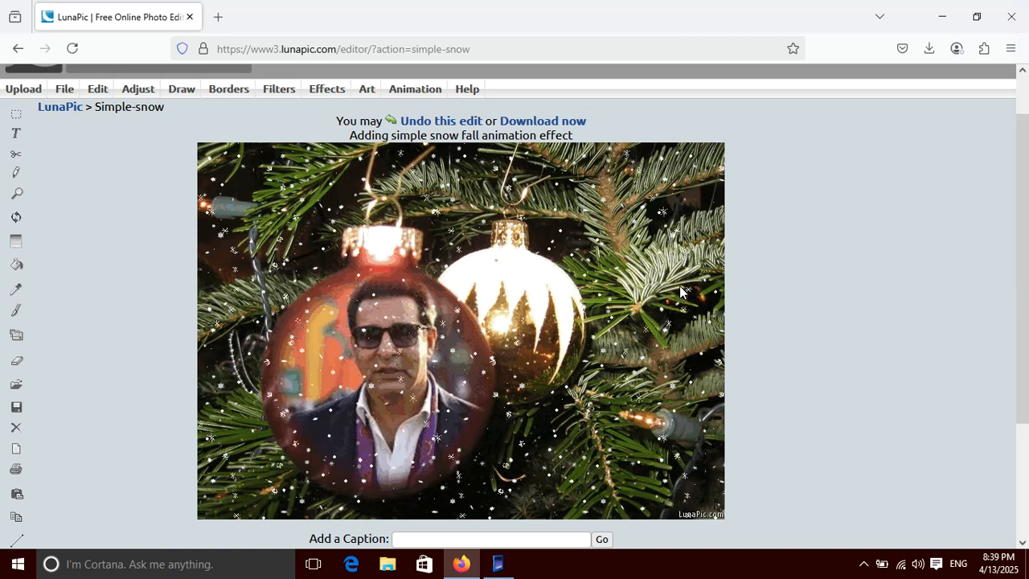
{"action": "left_click", "coordinate": [191, 17]}
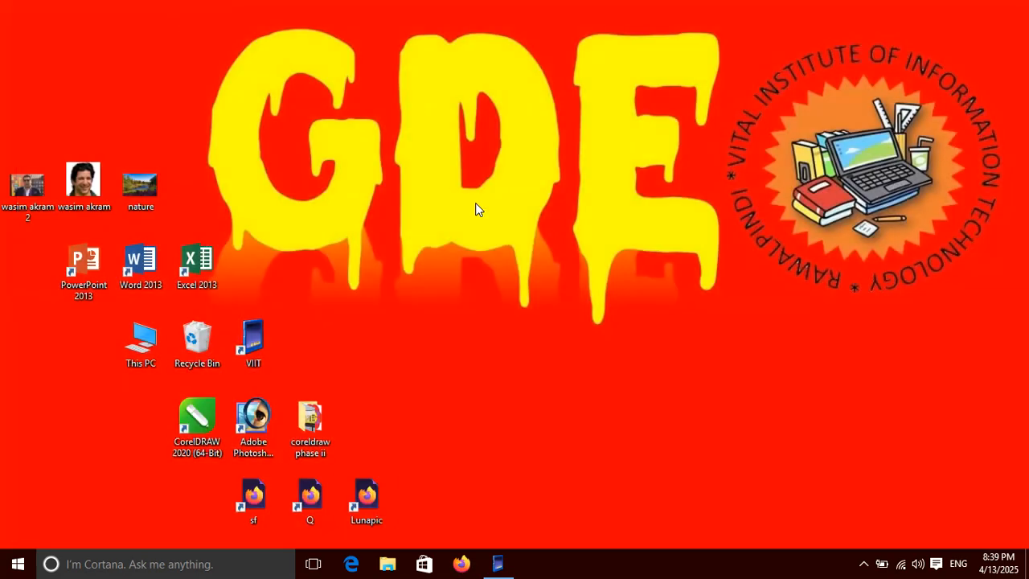